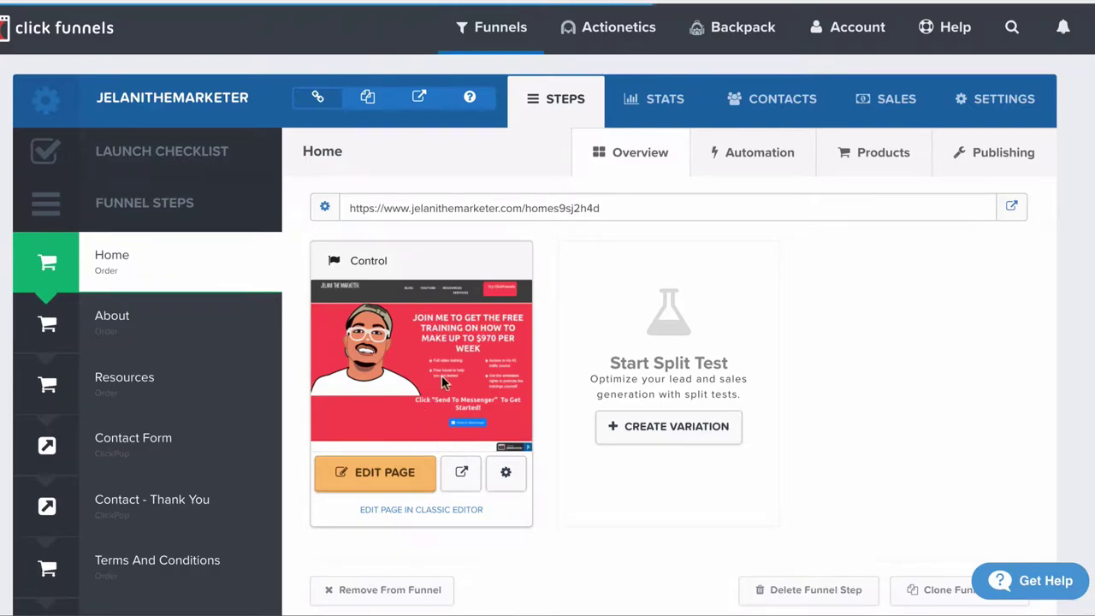
# Step: Open the Home step's page in the ClickFunnels page editor
pyautogui.click(390, 478)
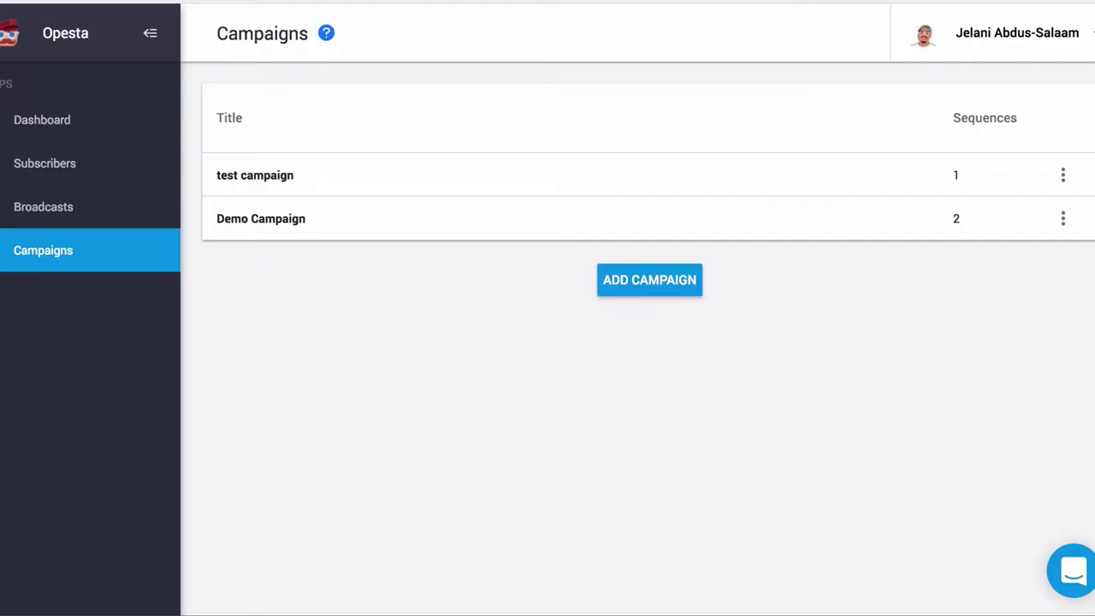
# Step: Create a new Opesta campaign whose name ends in 'Button'
pyautogui.click(642, 287)
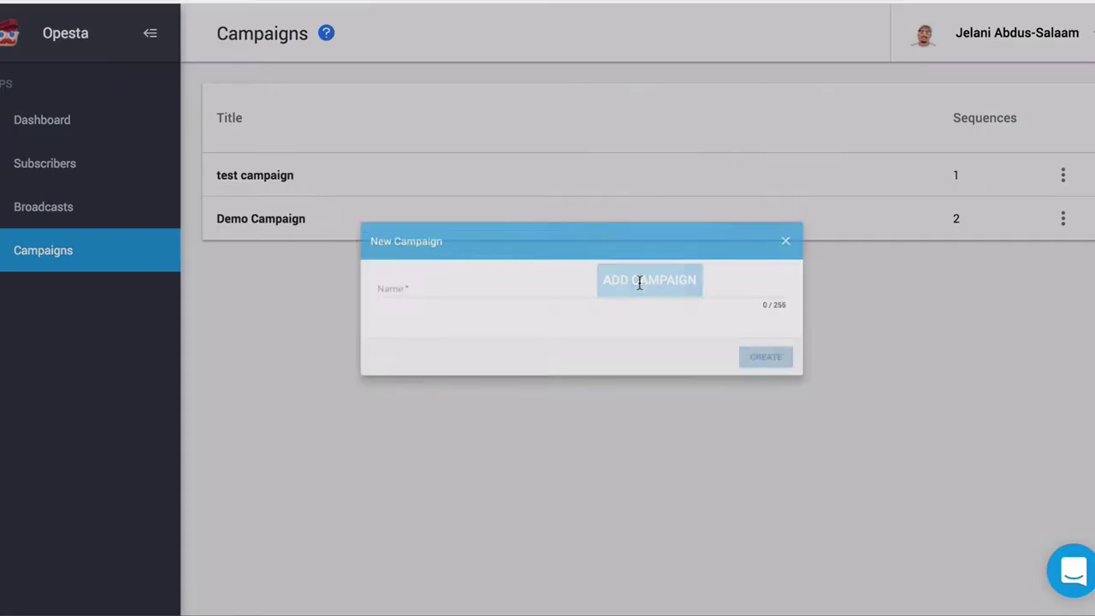
pyautogui.click(469, 289)
pyautogui.write('Jelani')
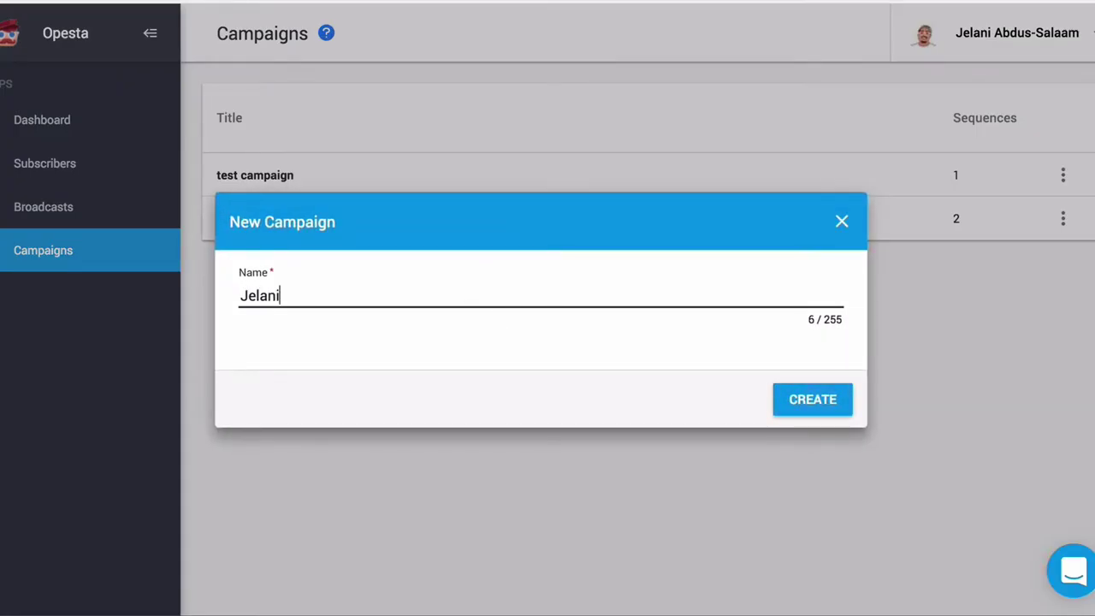
pyautogui.write('Themarketer ')
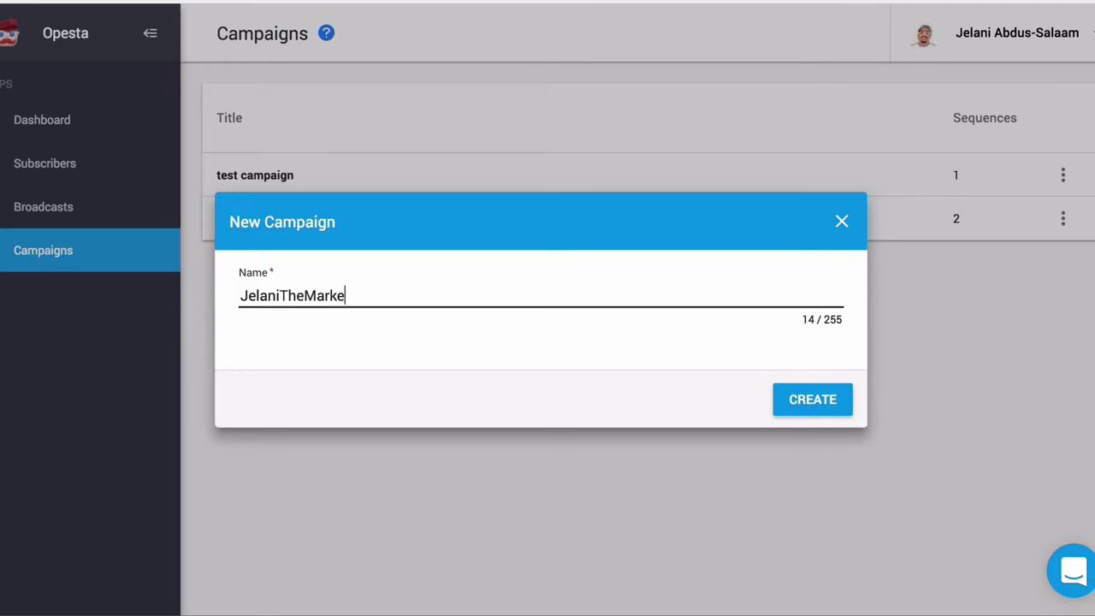
pyautogui.write('Button')
pyautogui.click(819, 410)
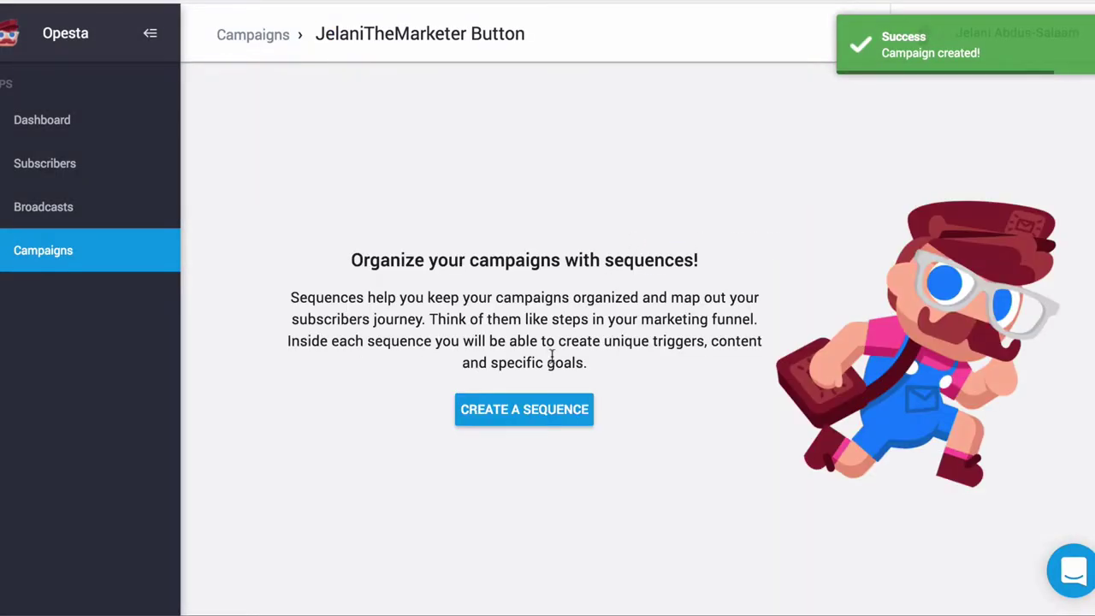
# Step: Add a sequence ending in 'Main Button' to the campaign and bring up its trigger types
pyautogui.click(532, 409)
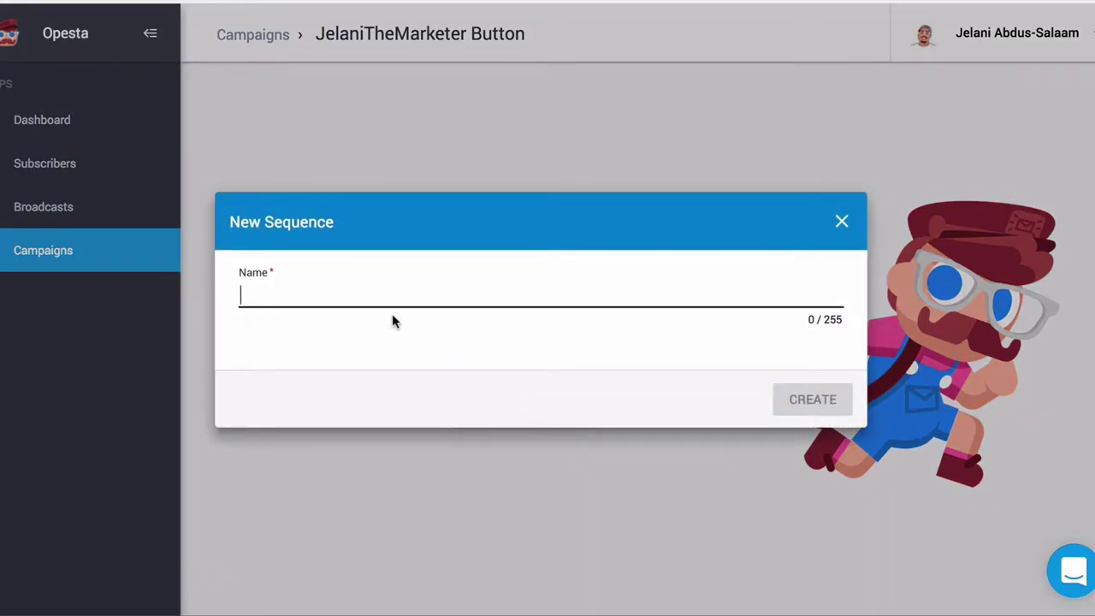
pyautogui.write('Jelani Th')
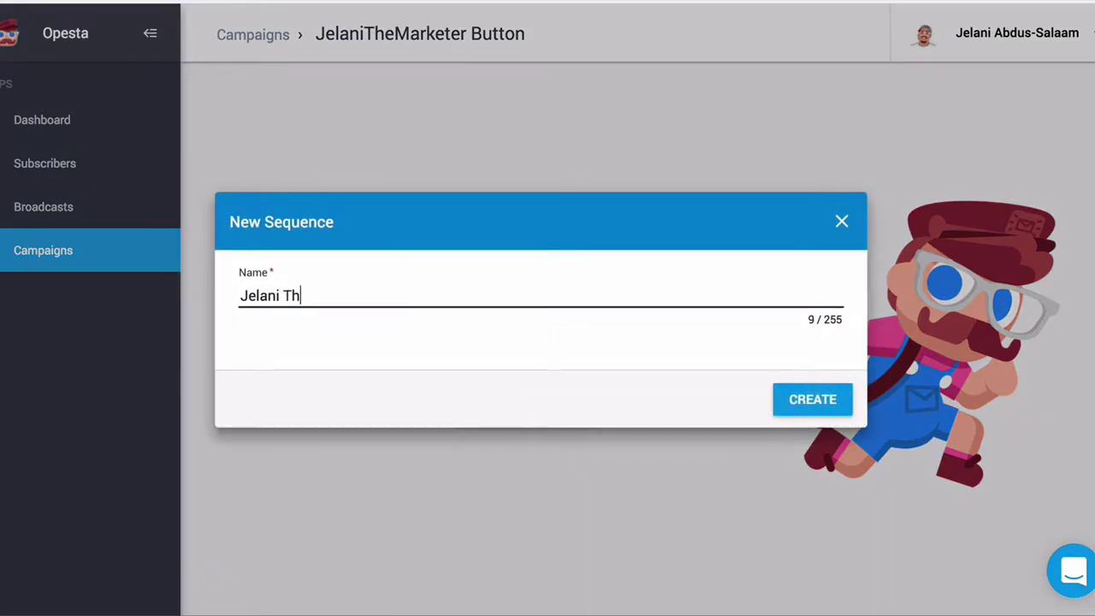
pyautogui.write('e  Marketer - Main Button')
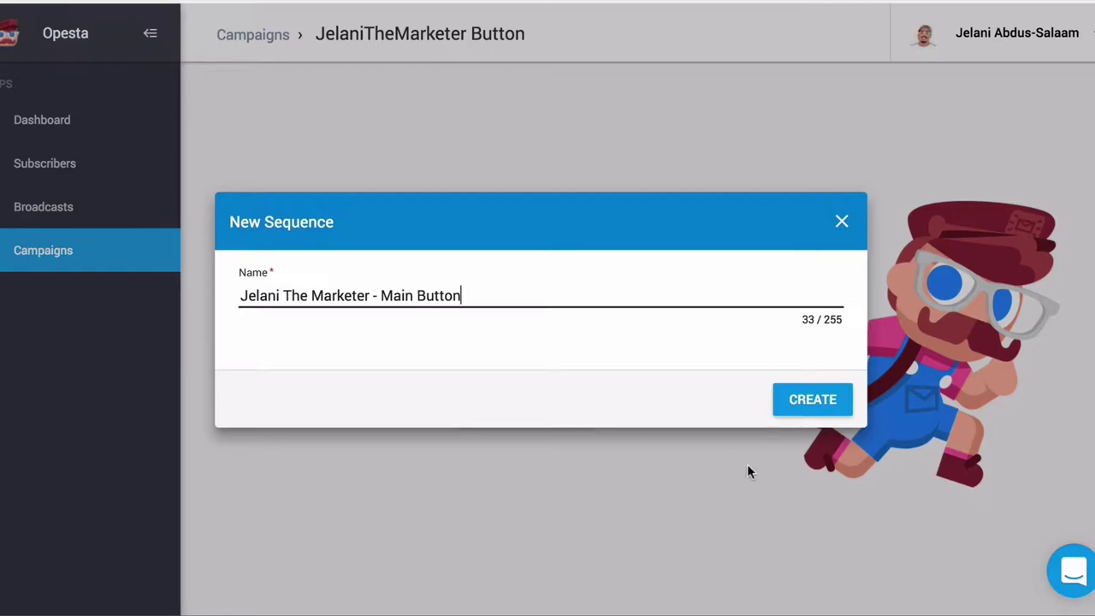
pyautogui.click(812, 399)
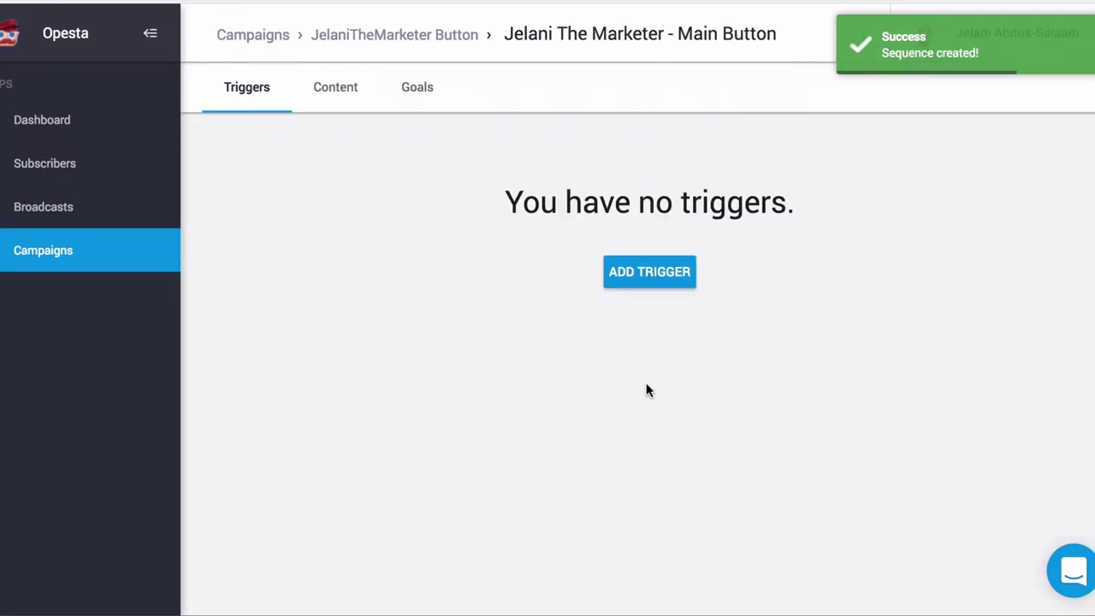
pyautogui.click(646, 282)
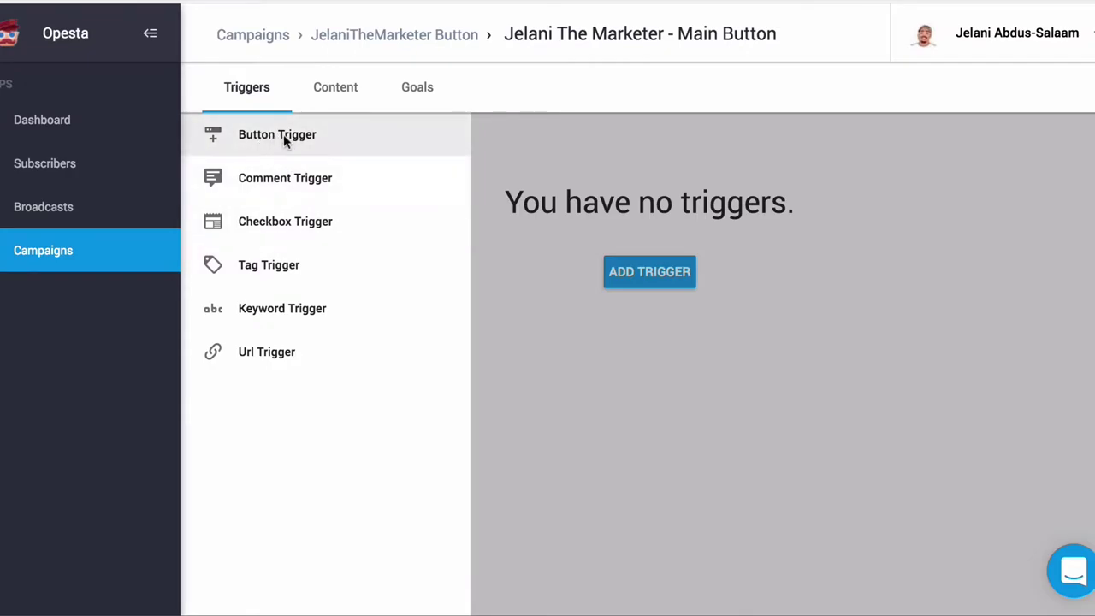
# Step: Add a Large Send to Messenger button trigger labelled 'JTM - Main Button' with a Blue background
pyautogui.click(325, 137)
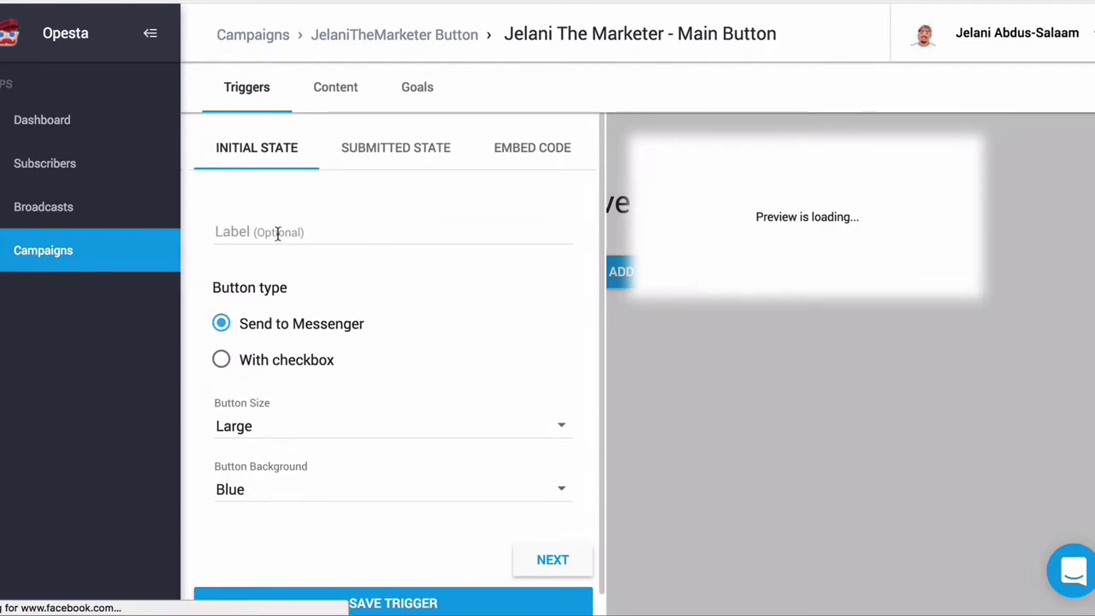
pyautogui.click(313, 237)
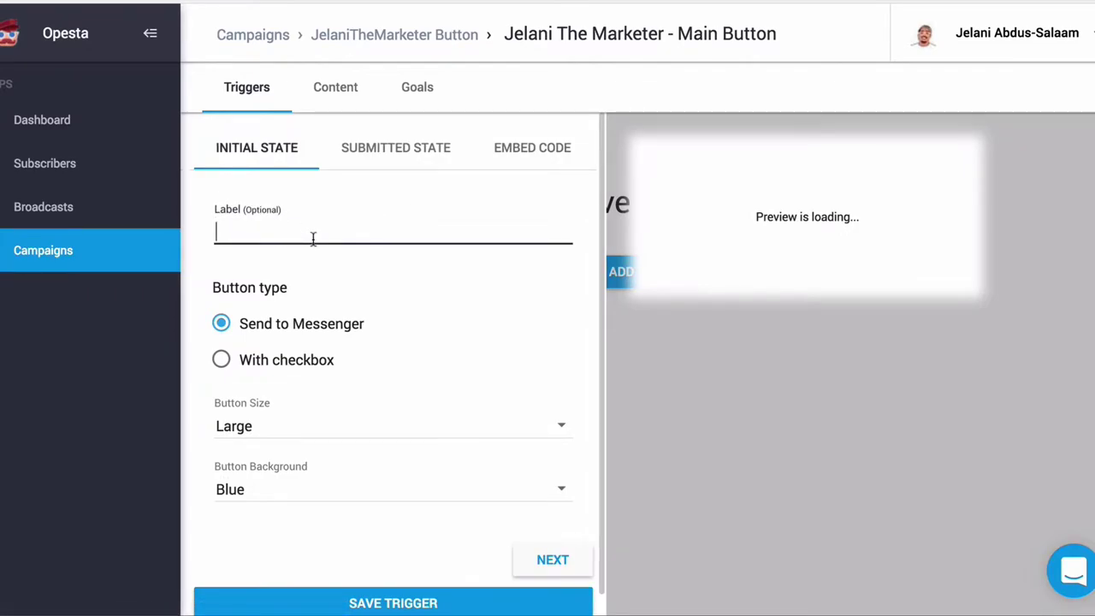
pyautogui.write('JTM - Main Button')
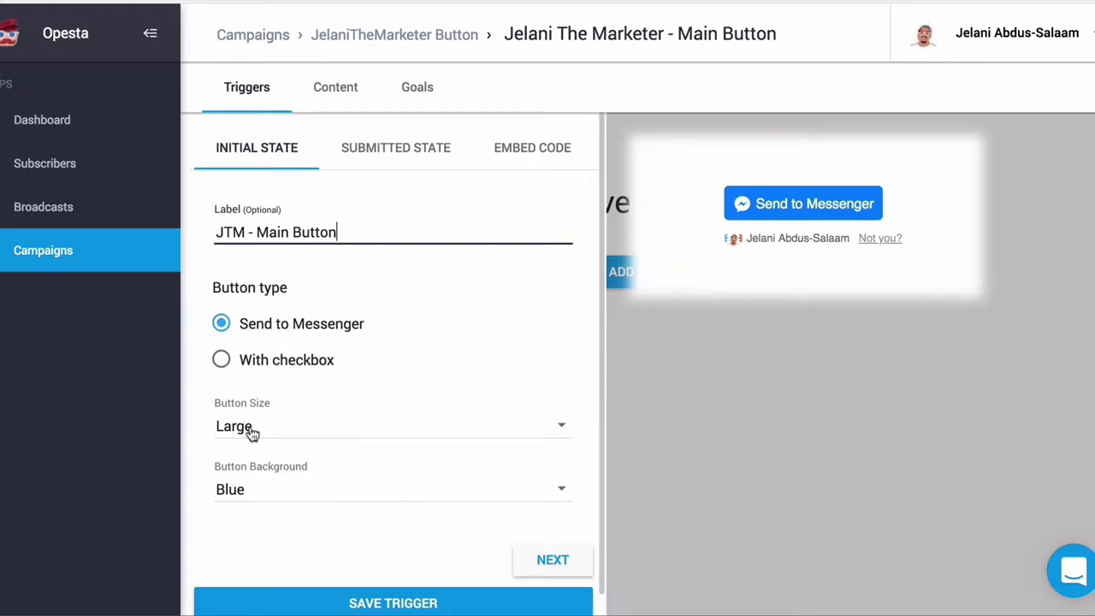
pyautogui.click(270, 486)
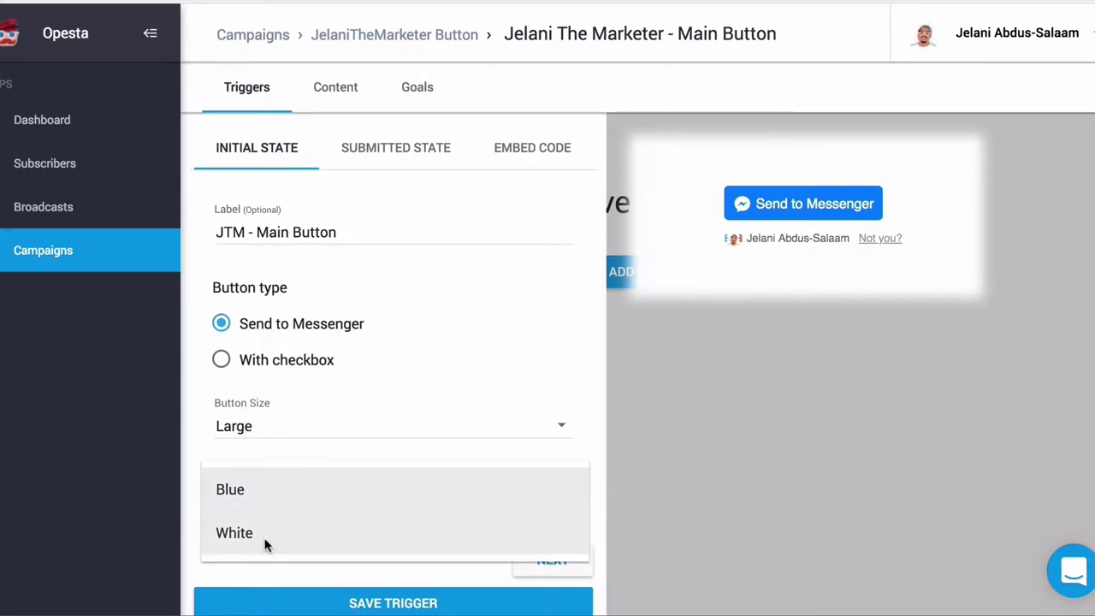
pyautogui.click(264, 532)
pyautogui.click(256, 488)
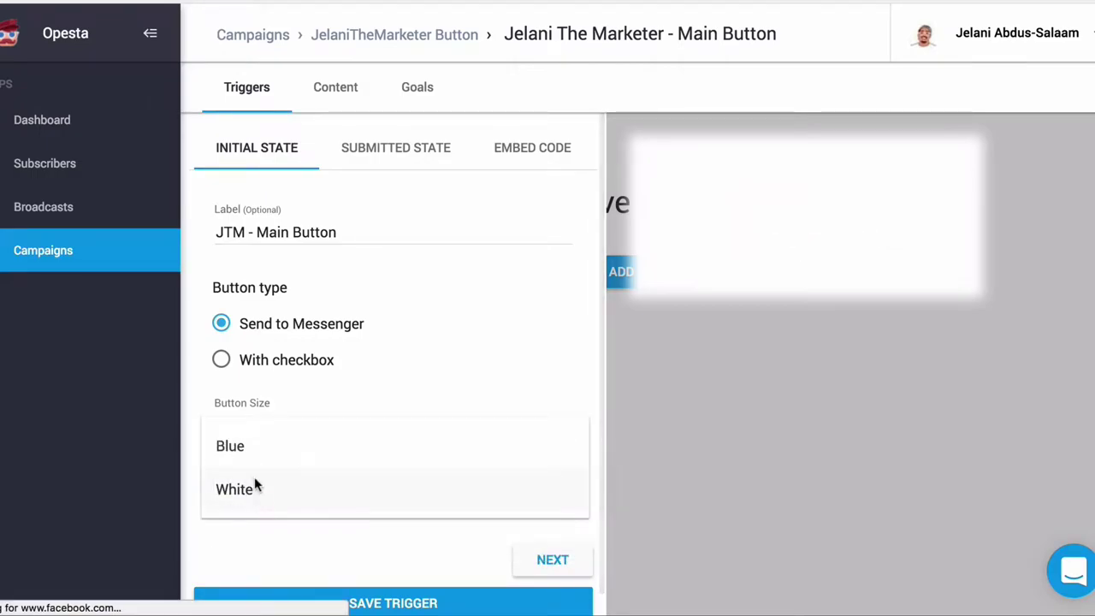
pyautogui.click(250, 460)
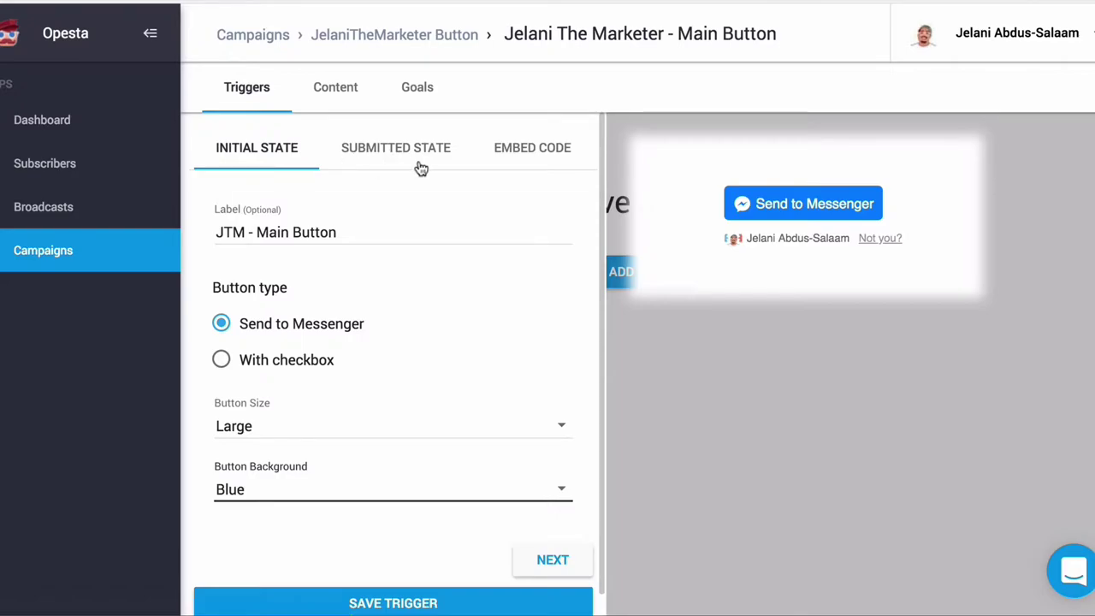
# Step: In the submitted state, turn on Redirect to URL and set the button text to 'View In Messenger'
pyautogui.click(548, 563)
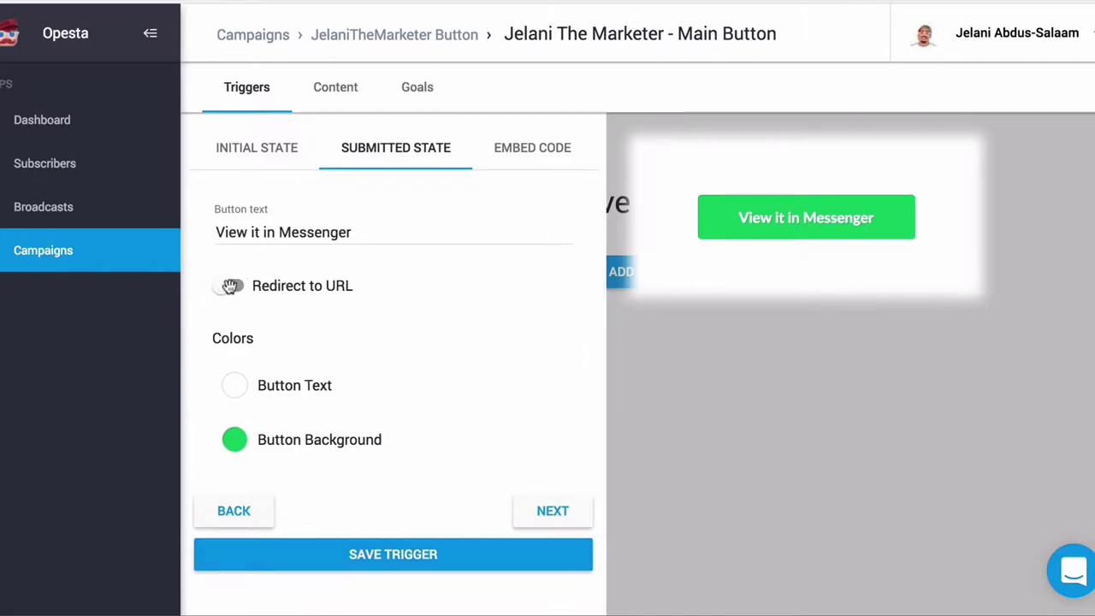
pyautogui.click(229, 286)
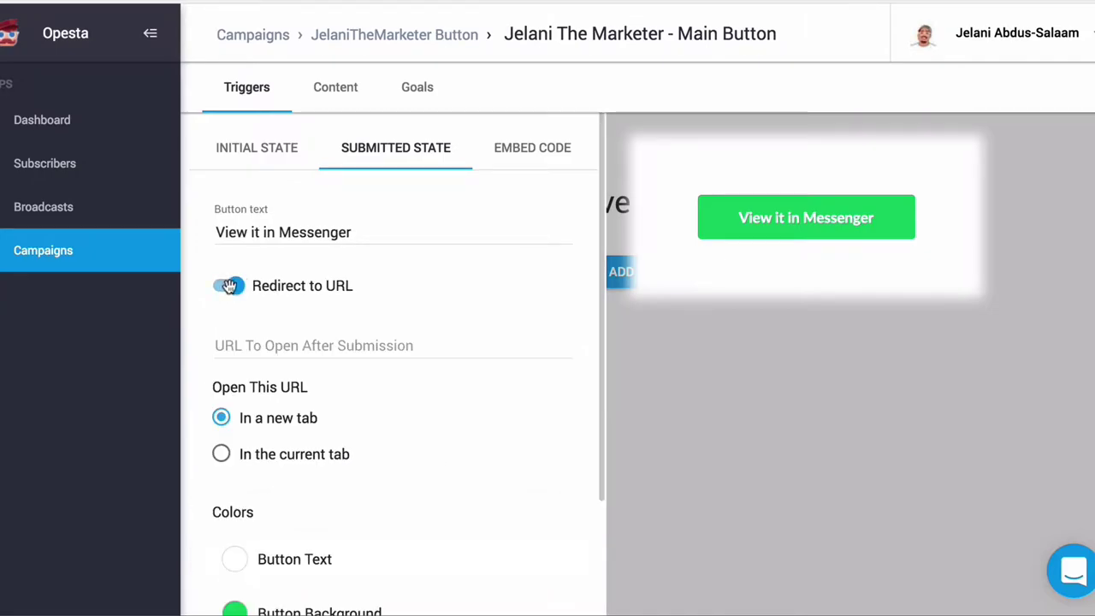
pyautogui.tripleClick(254, 232)
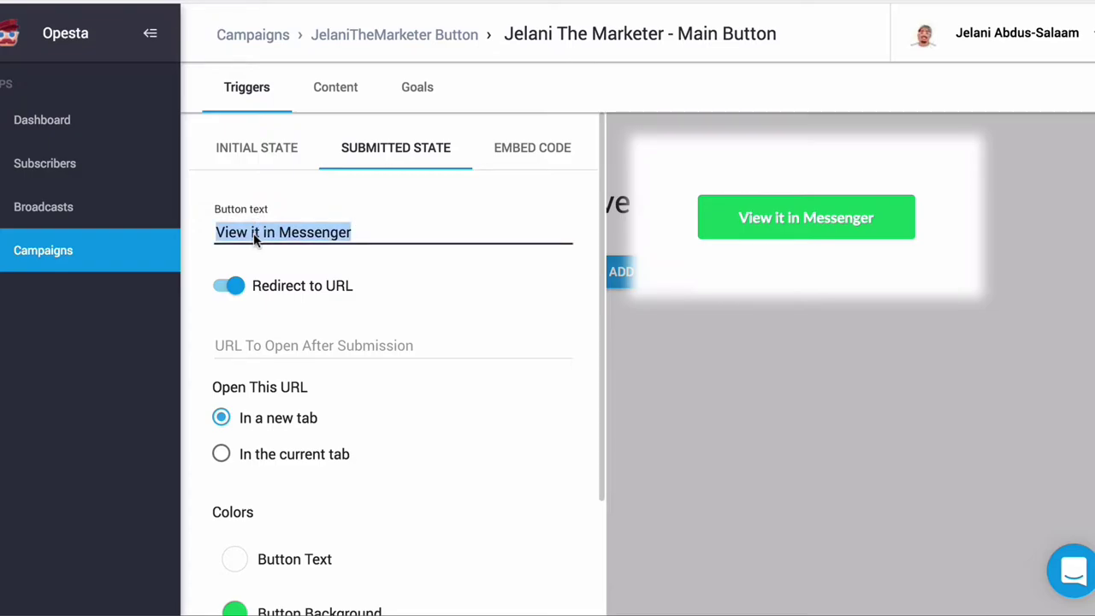
pyautogui.write('Thanks -')
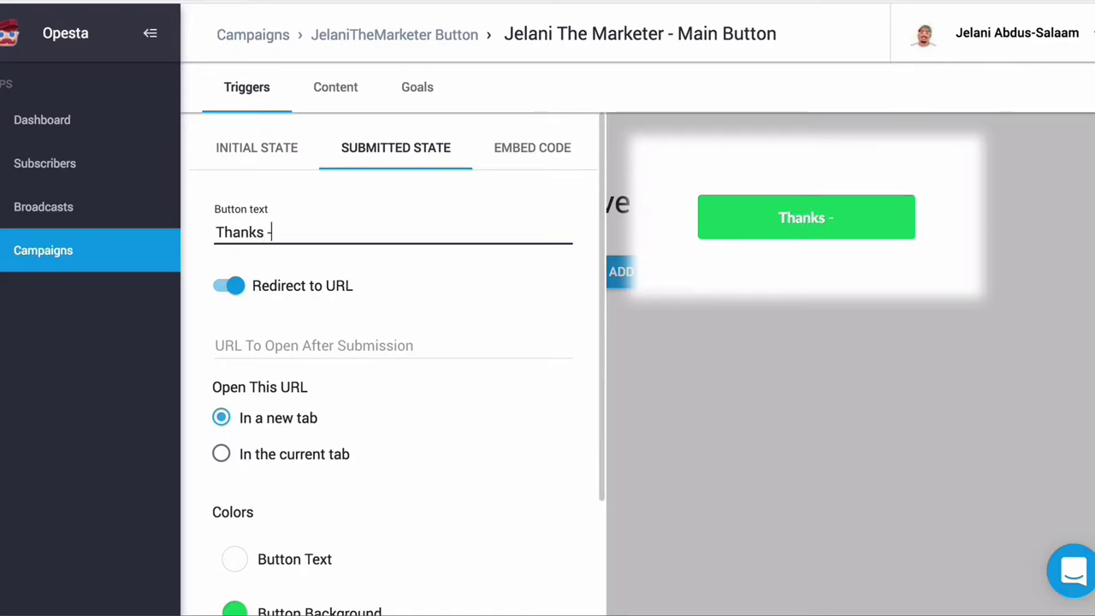
pyautogui.write('View I')
pyautogui.press('BackSpace')
pyautogui.press('BackSpace')
pyautogui.press('BackSpace')
pyautogui.press('BackSpace')
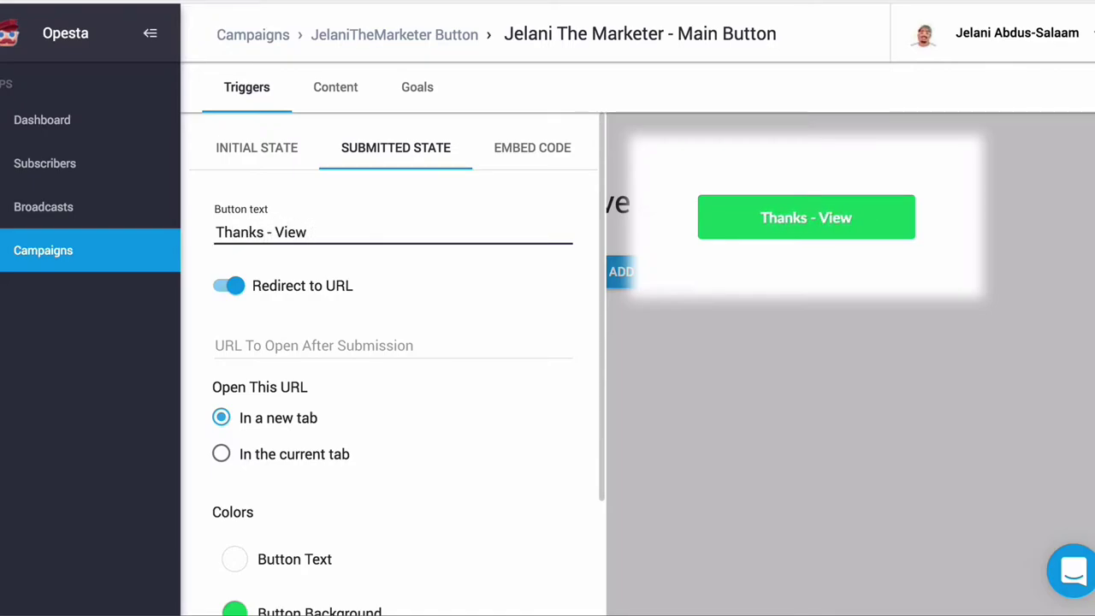
pyautogui.press('BackSpace')
pyautogui.press('BackSpace')
pyautogui.press('BackSpace')
pyautogui.press('BackSpace')
pyautogui.press('BackSpace')
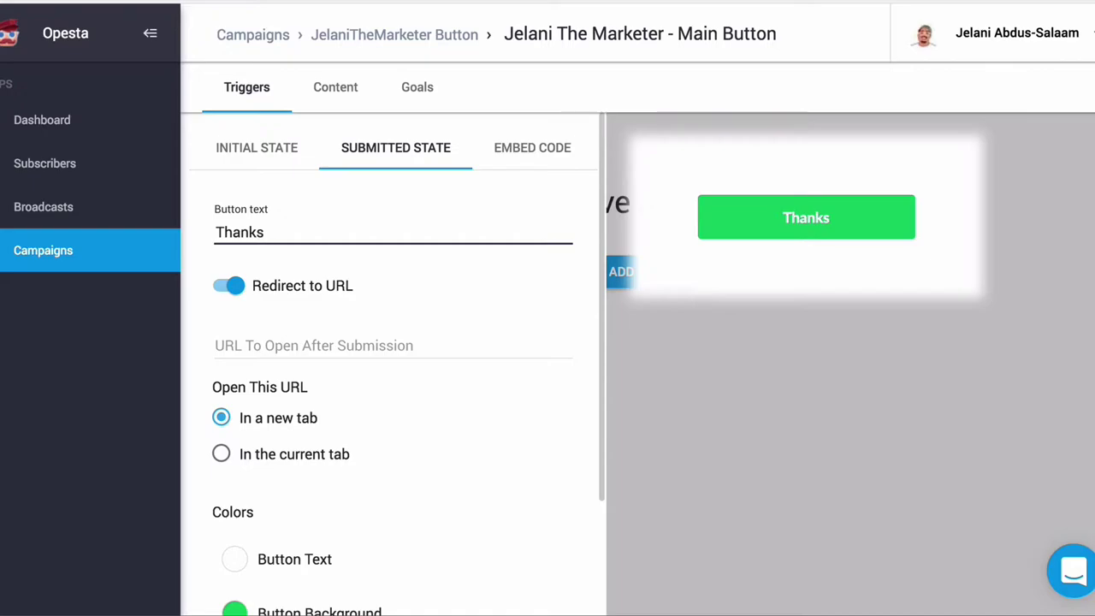
pyautogui.press('BackSpace')
pyautogui.press('BackSpace')
pyautogui.press('BackSpace')
pyautogui.press('BackSpace')
pyautogui.press('BackSpace')
pyautogui.press('BackSpace')
pyautogui.press('BackSpace')
pyautogui.write('V')
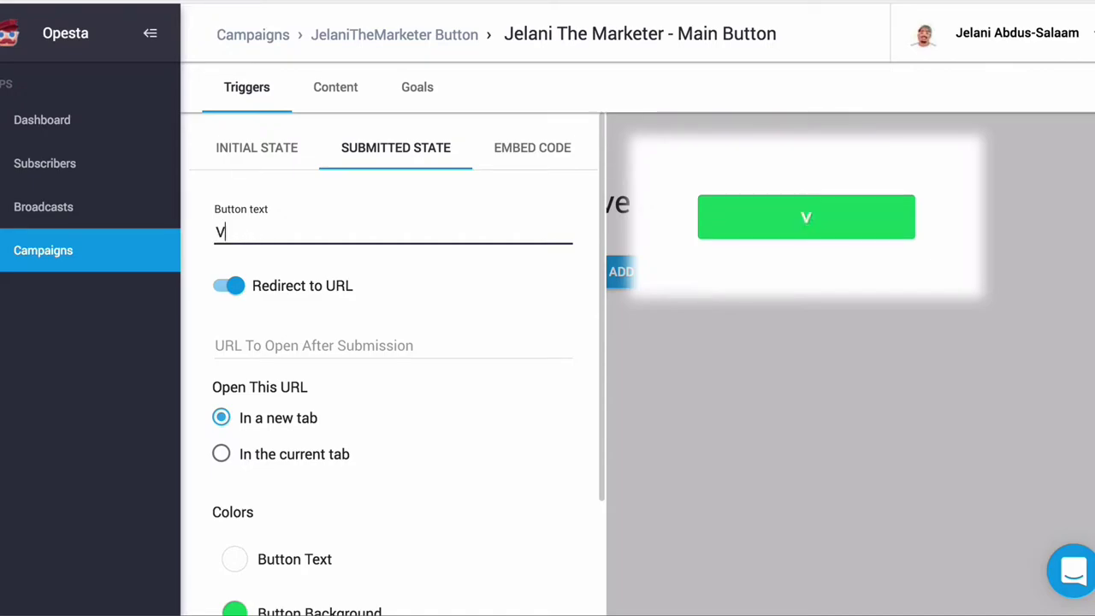
pyautogui.write('iew In Mess')
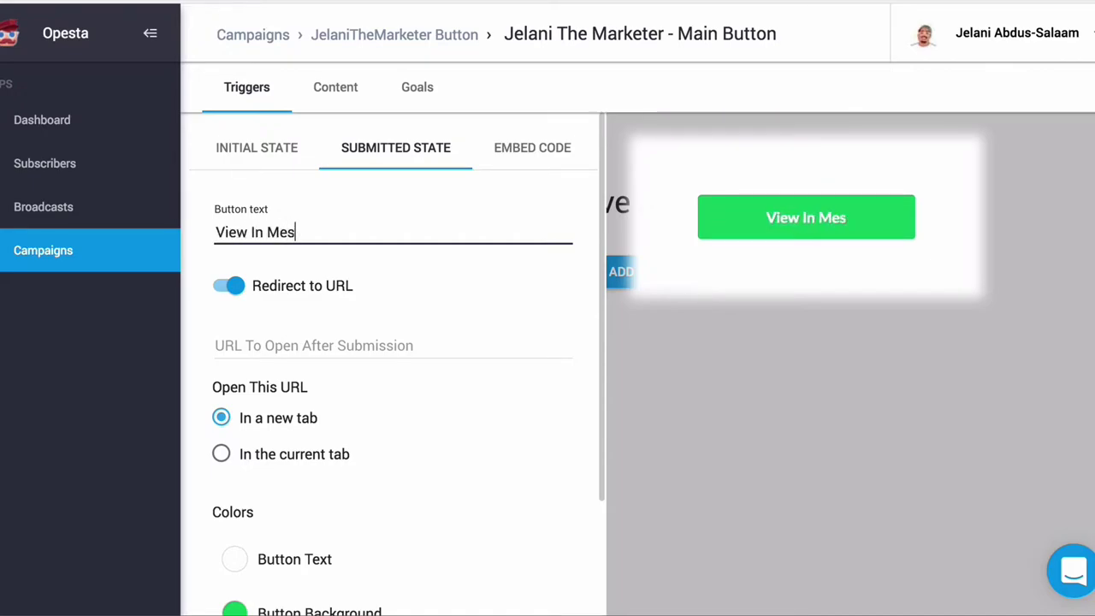
pyautogui.write('enger')
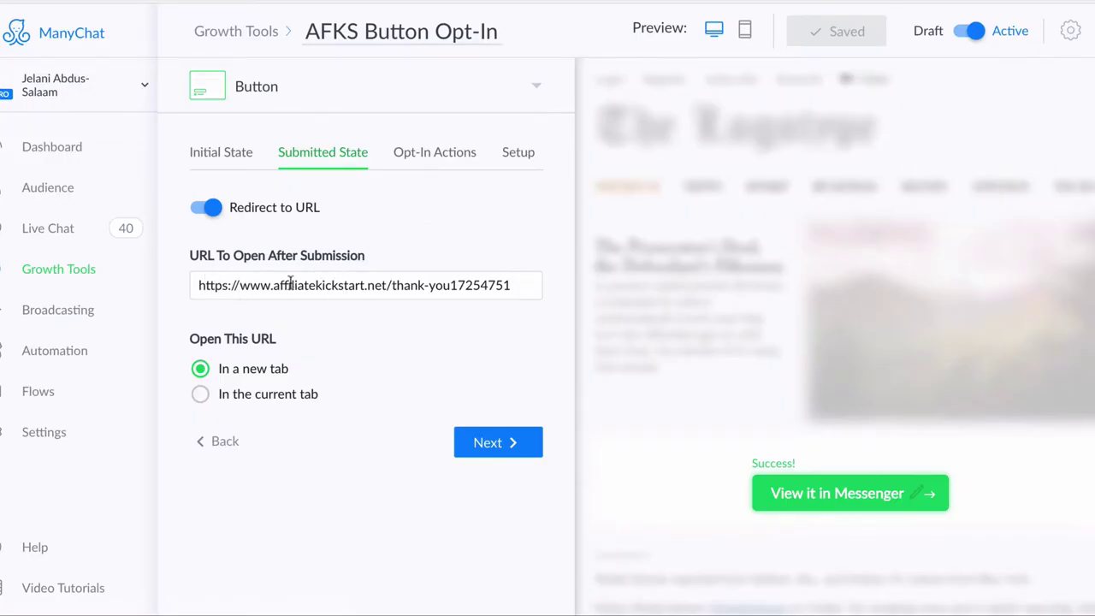
# Step: Select the full thank-you page URL in ManyChat's URL To Open After Submission field
pyautogui.tripleClick(259, 288)
pyautogui.hotkey('ctrl', 'c')
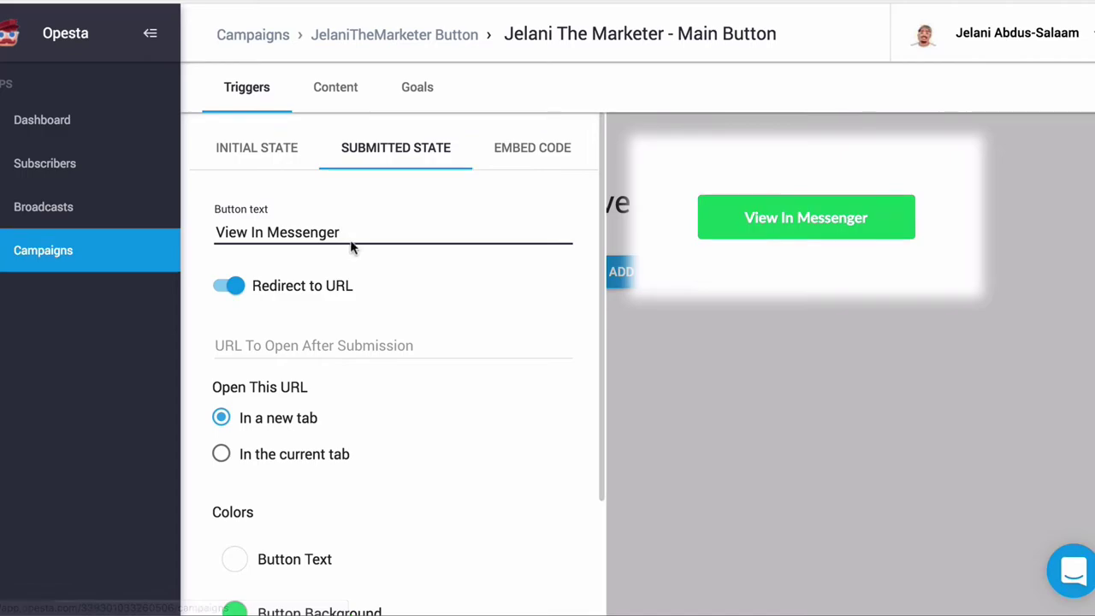
# Step: Paste the affiliatekickstart.net thank-you URL into the trigger's redirect URL field
pyautogui.click(273, 348)
pyautogui.hotkey('ctrl', 'v')
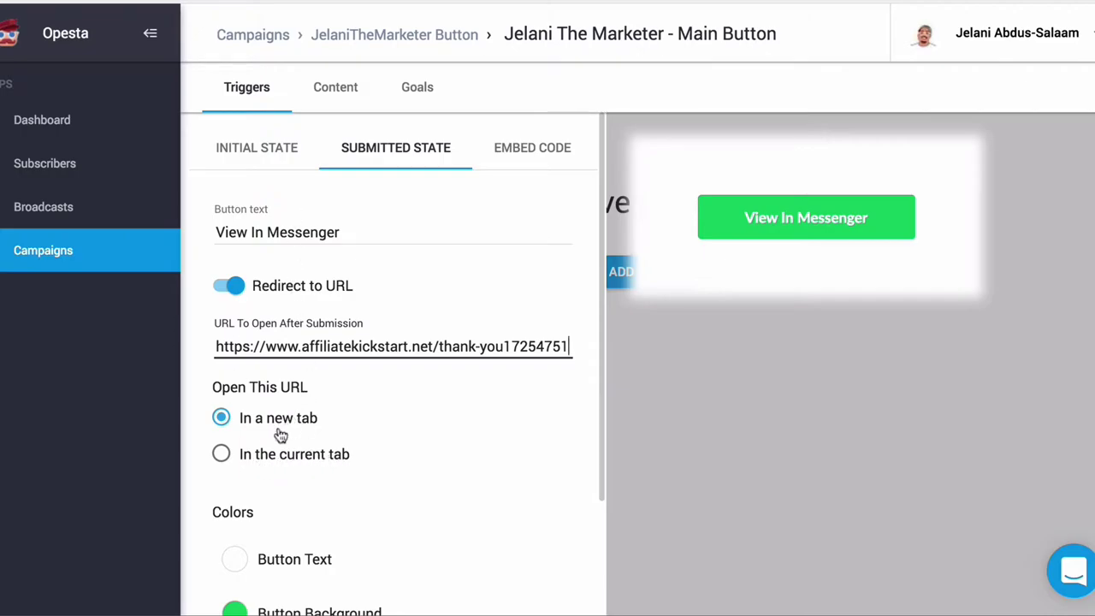
pyautogui.scroll(-2, 321, 462)
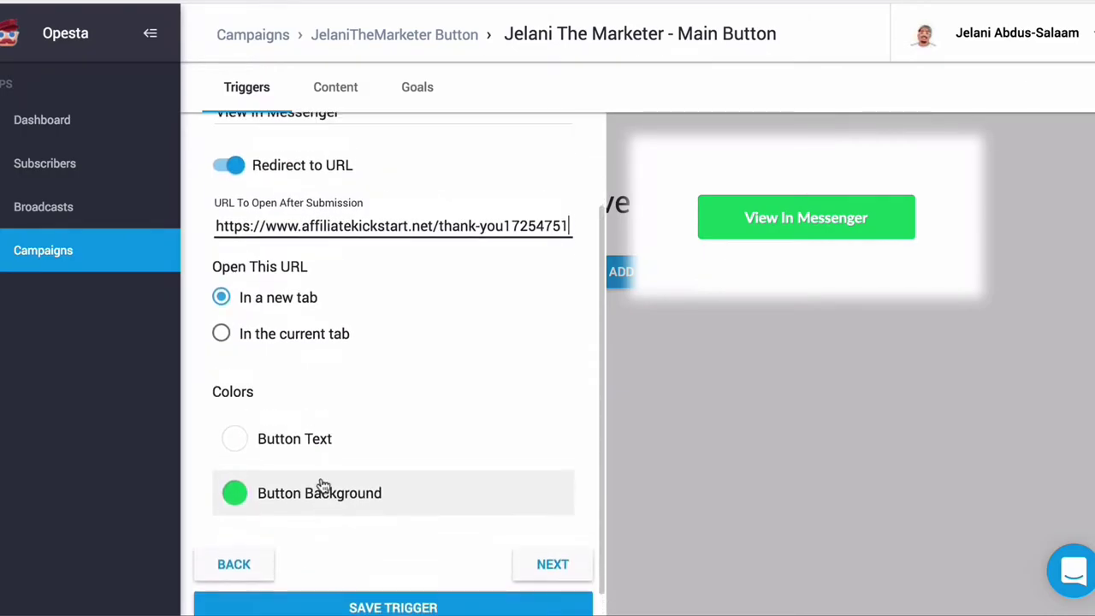
pyautogui.scroll(1, 322, 485)
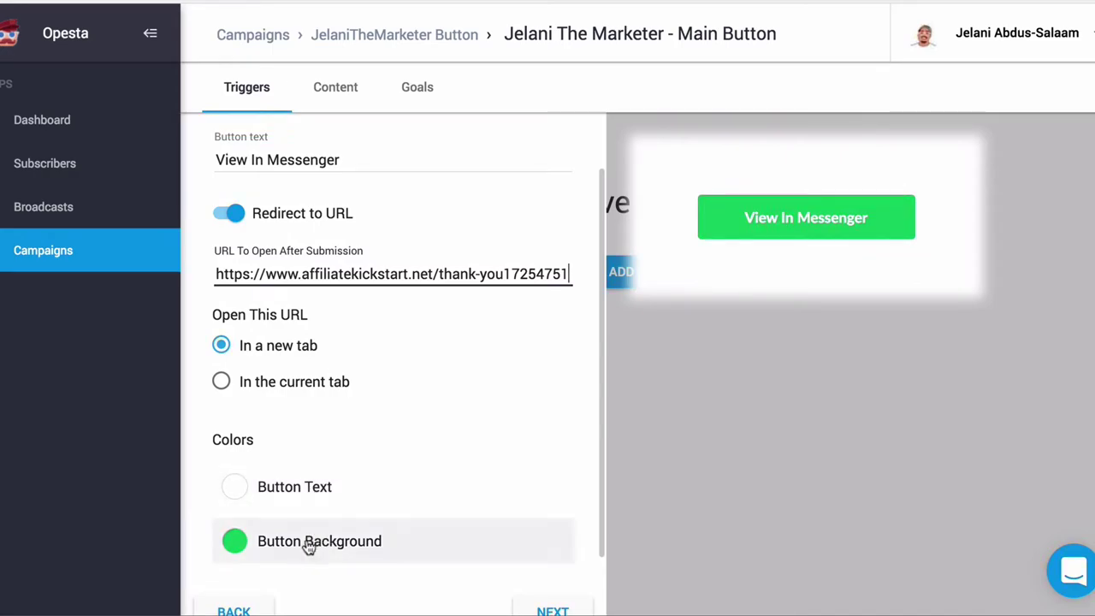
pyautogui.scroll(-1, 402, 552)
pyautogui.scroll(1, 411, 557)
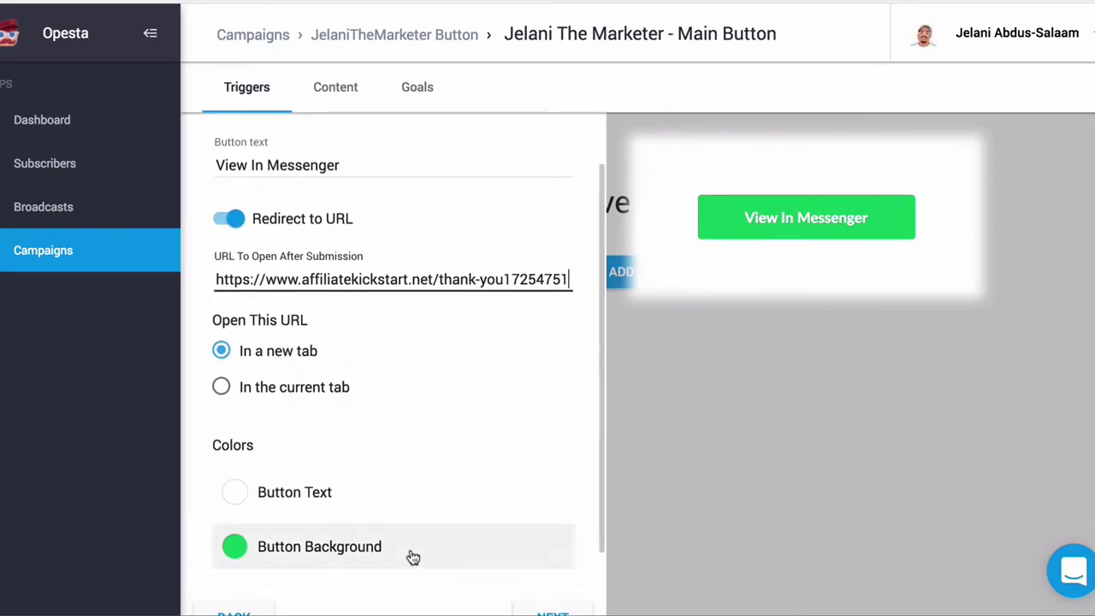
pyautogui.scroll(-2, 479, 505)
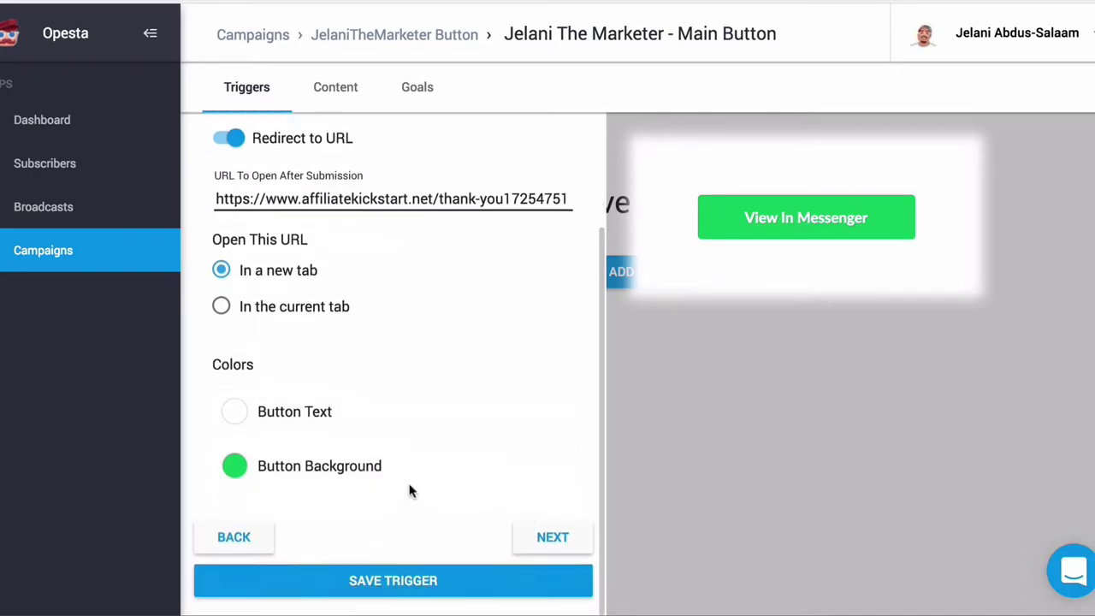
# Step: Save the trigger with its button colour unchanged and continue to the embed code step
pyautogui.click(234, 469)
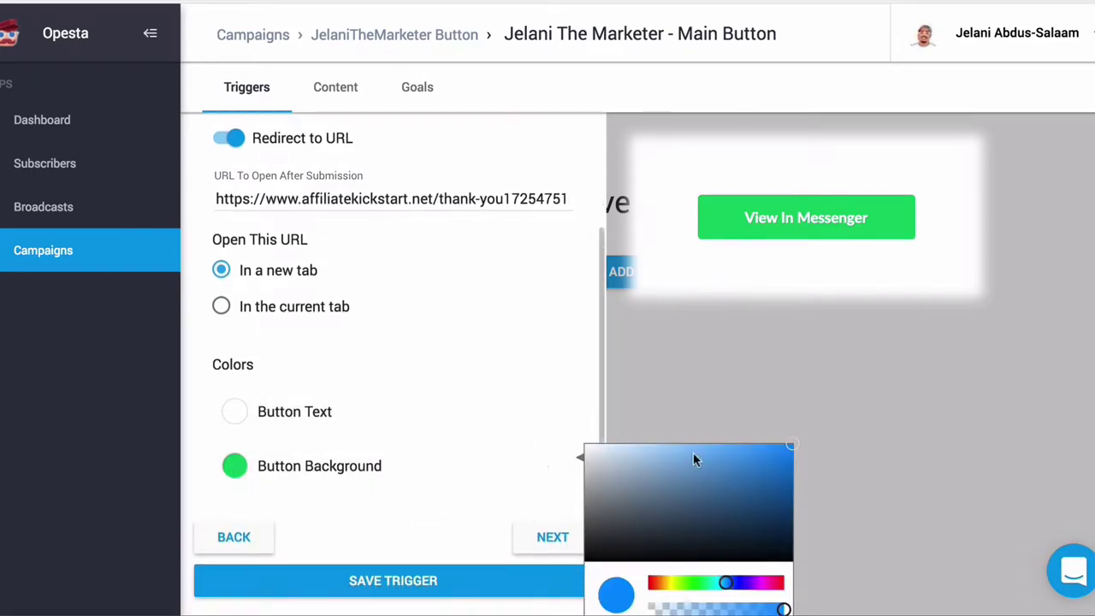
pyautogui.click(447, 369)
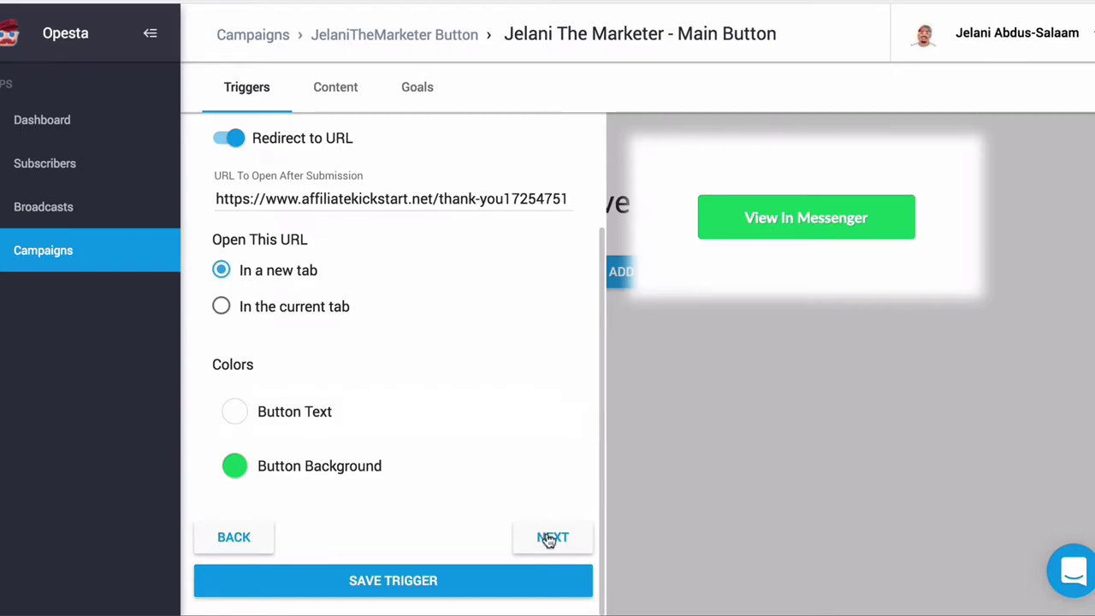
pyautogui.click(460, 583)
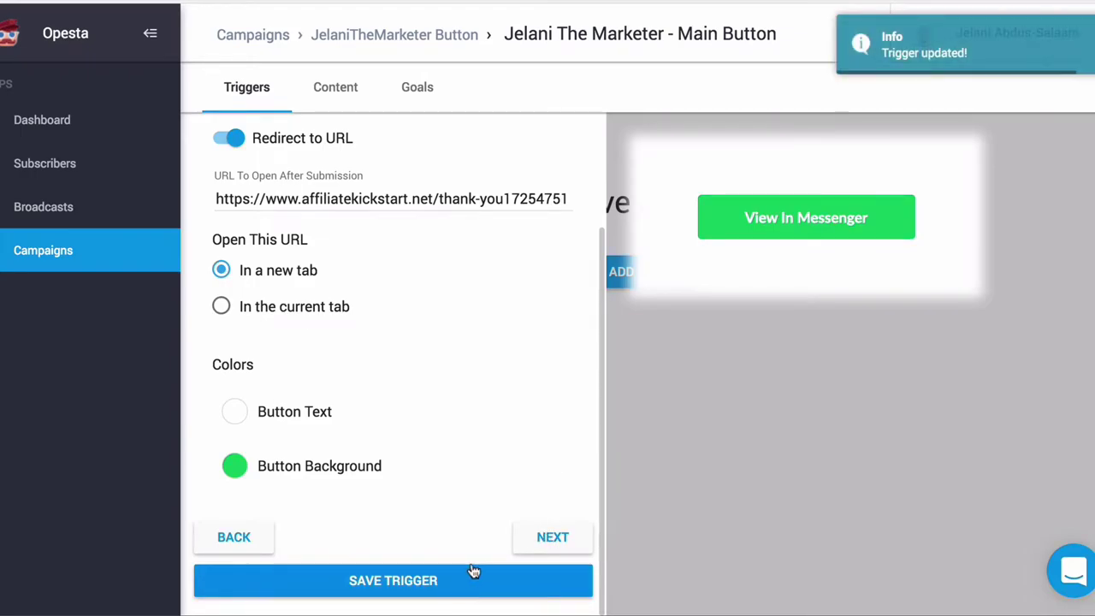
pyautogui.click(553, 539)
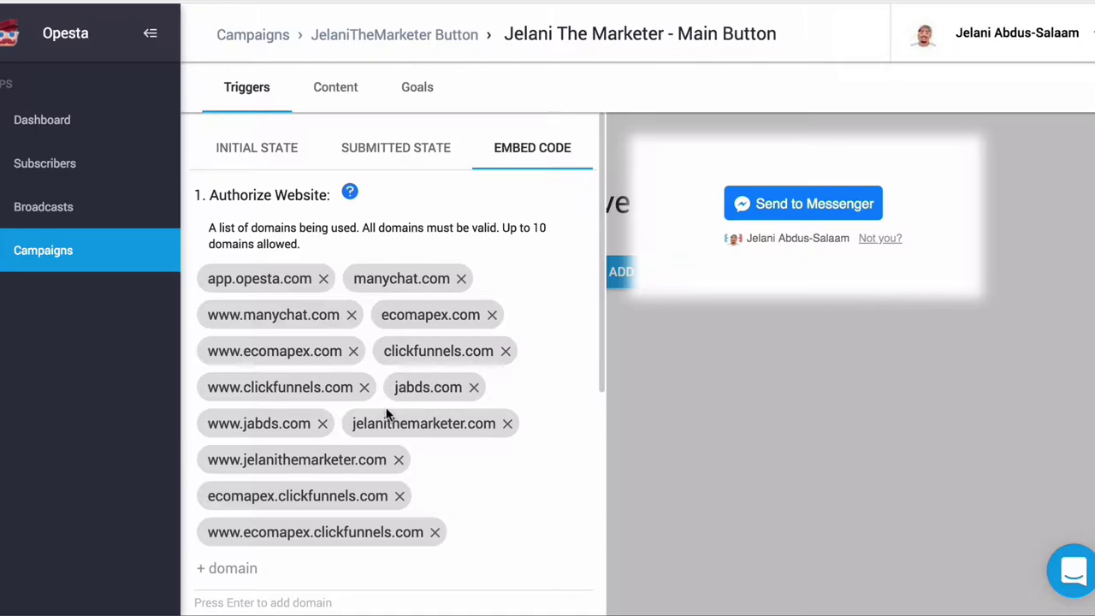
pyautogui.scroll(-1, 385, 414)
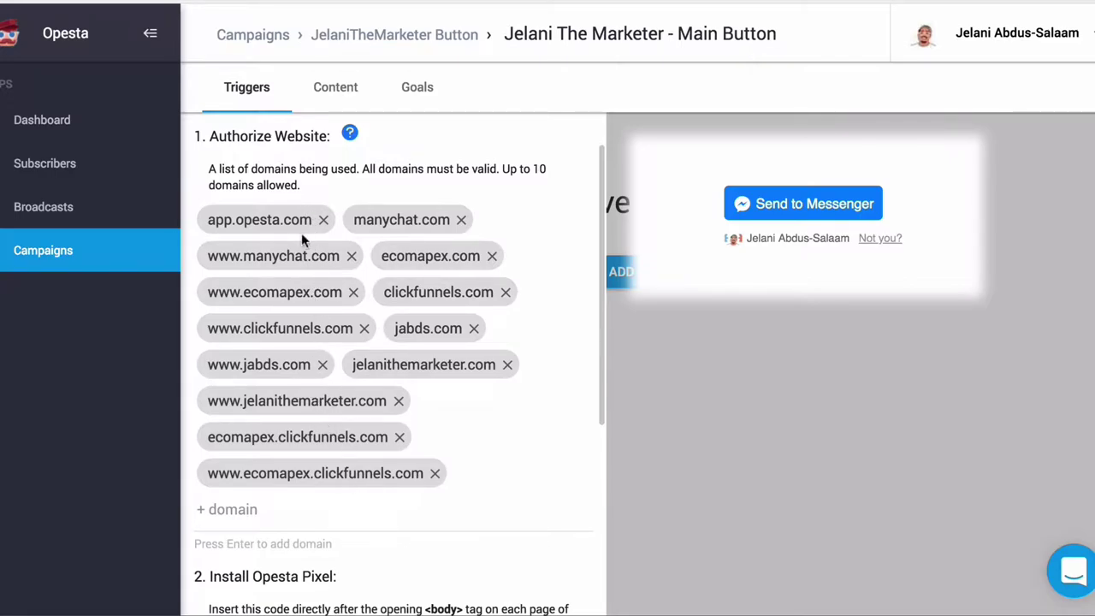
pyautogui.click(461, 220)
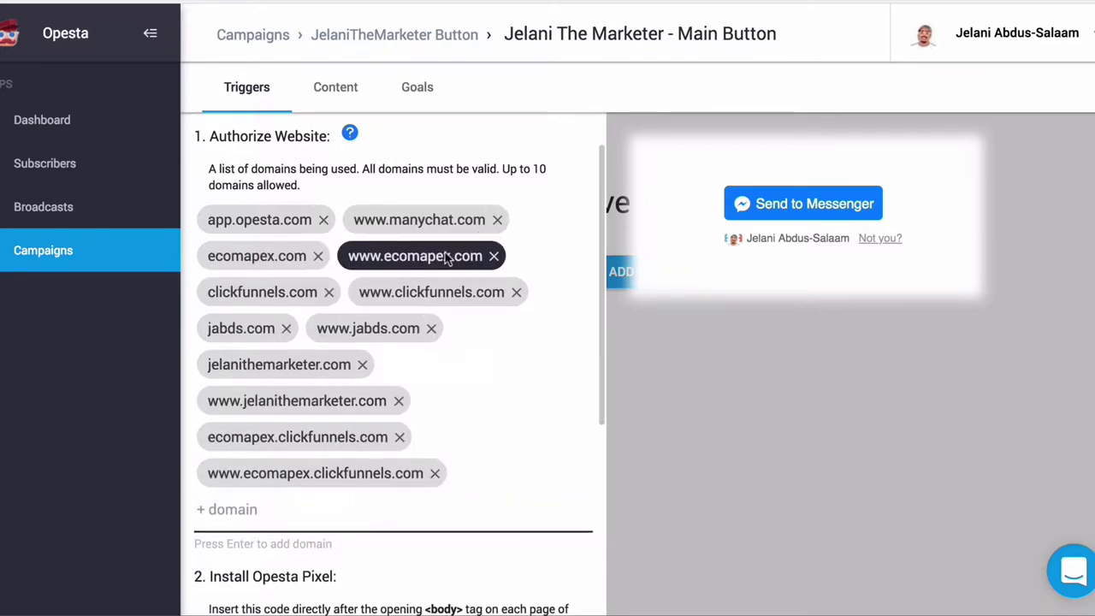
pyautogui.click(490, 256)
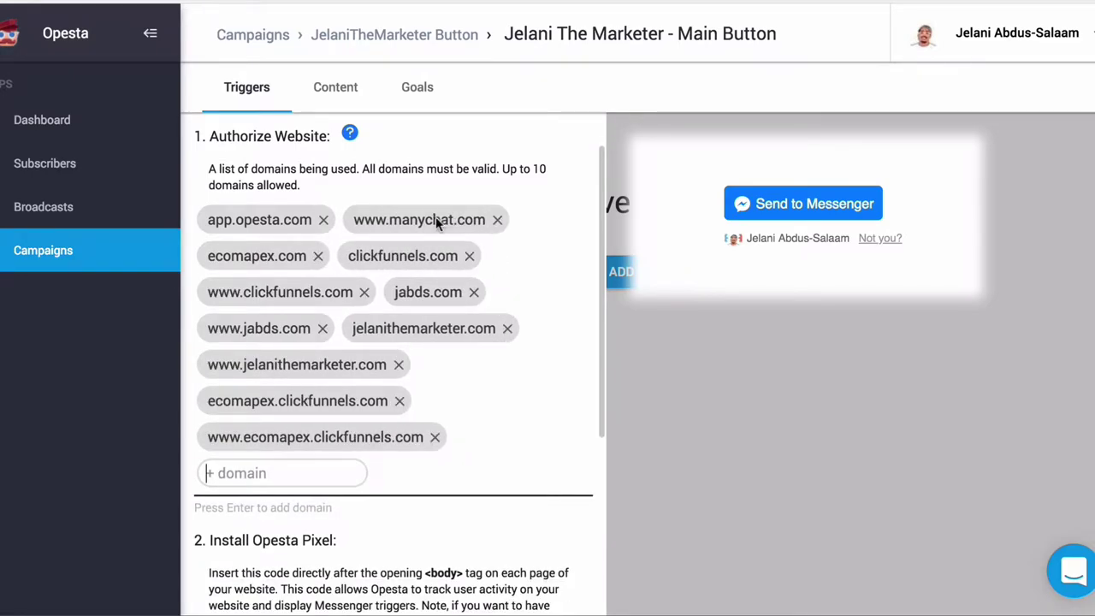
pyautogui.click(492, 220)
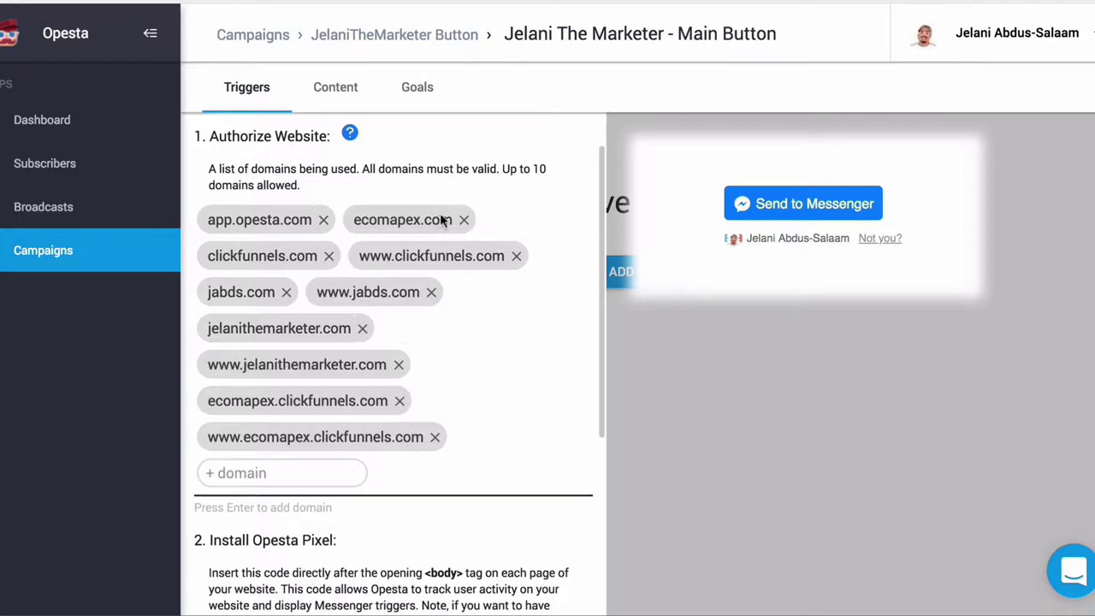
pyautogui.click(464, 220)
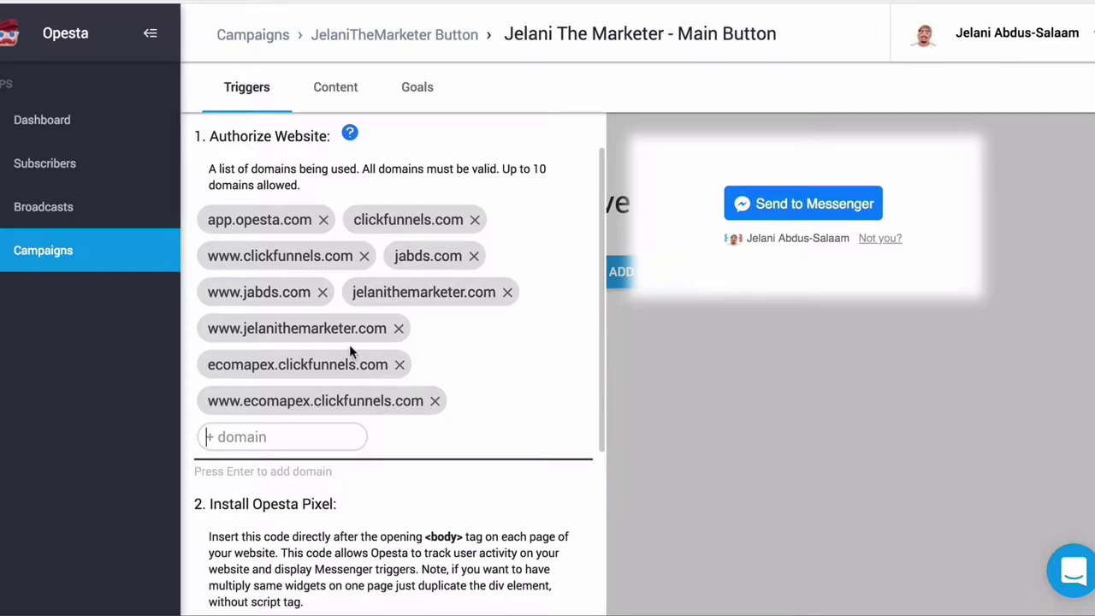
# Step: Select and copy the whole Opesta pixel script
pyautogui.scroll(-2, 434, 460)
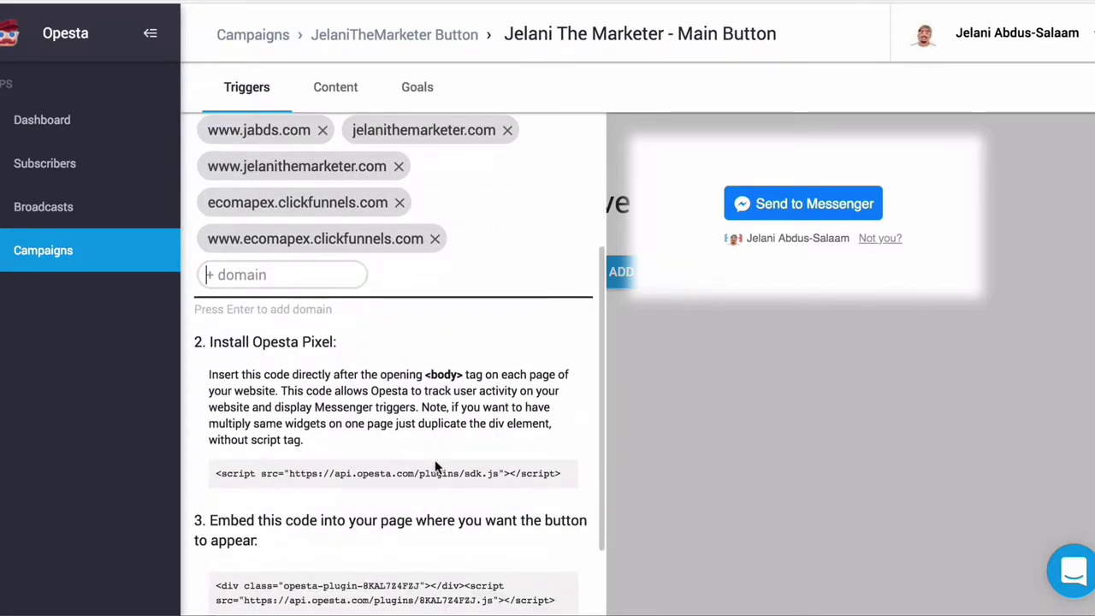
pyautogui.scroll(-2, 434, 466)
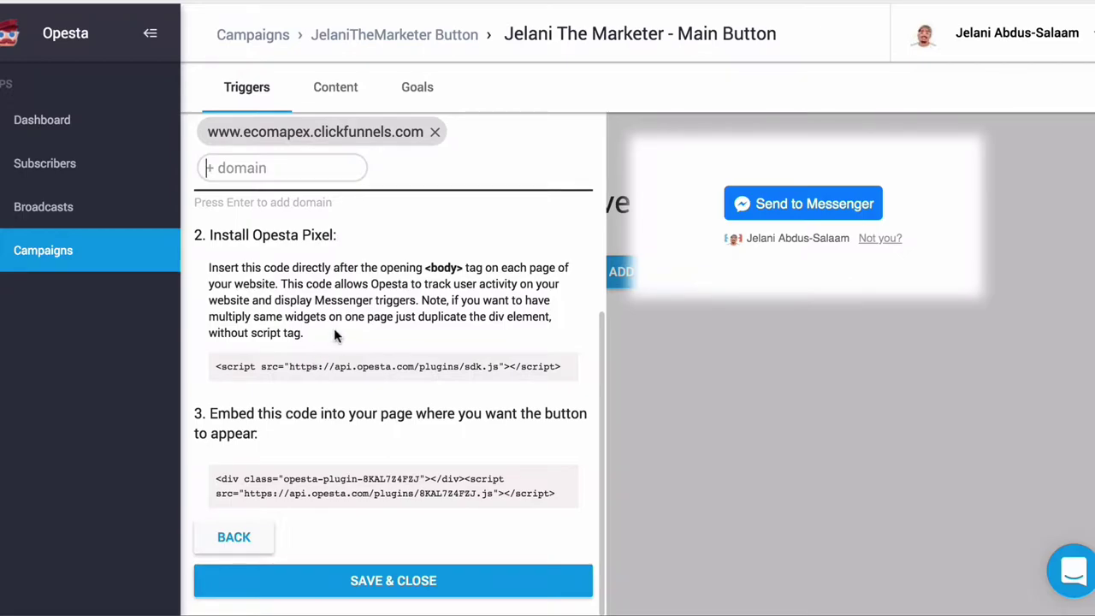
pyautogui.tripleClick(313, 367)
pyautogui.hotkey('ctrl', 'c')
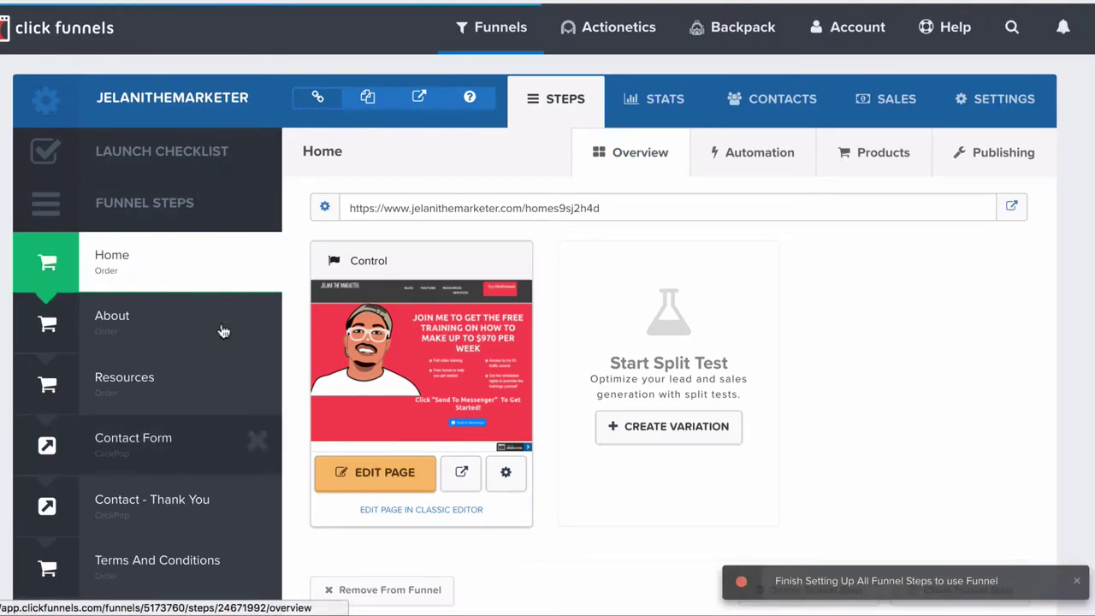
# Step: Paste the Opesta pixel script into the funnel settings' Body Tracking Code box
pyautogui.click(994, 110)
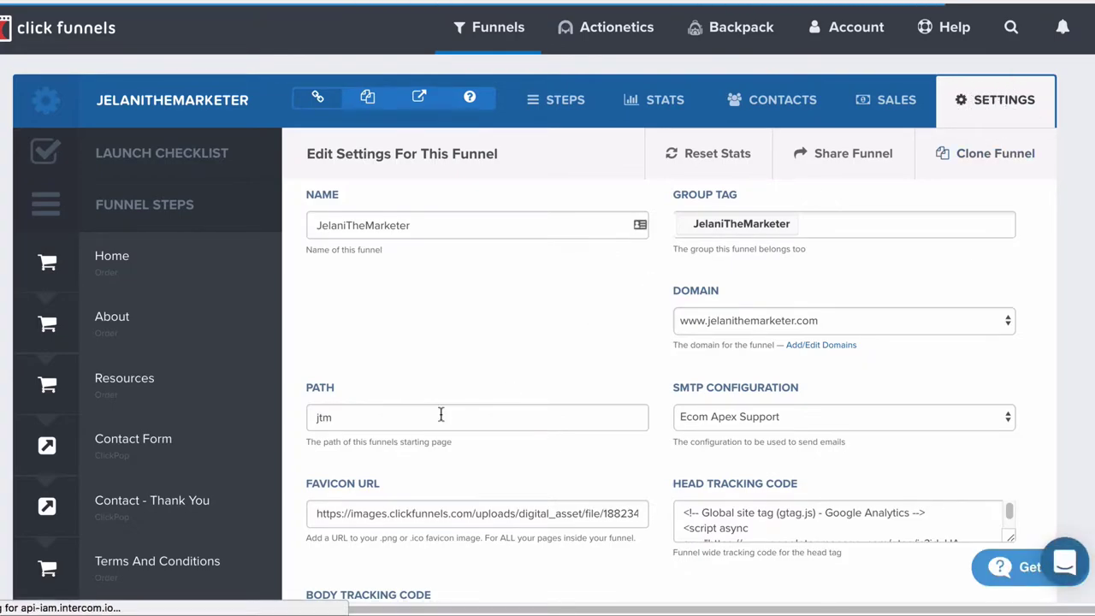
pyautogui.scroll(-4, 439, 416)
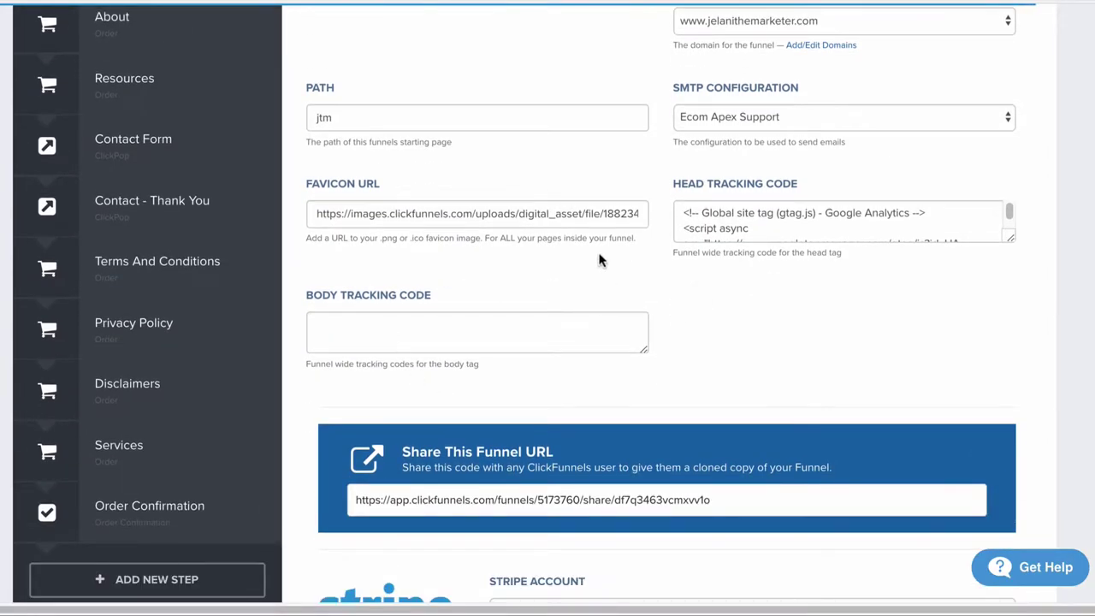
pyautogui.scroll(3, 844, 281)
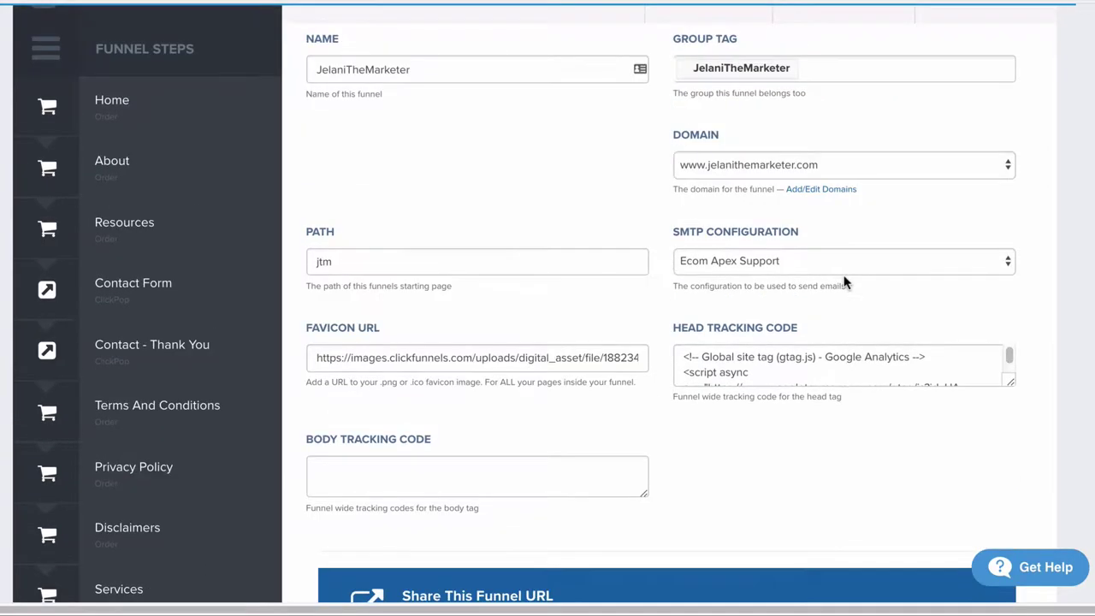
pyautogui.scroll(-1, 890, 299)
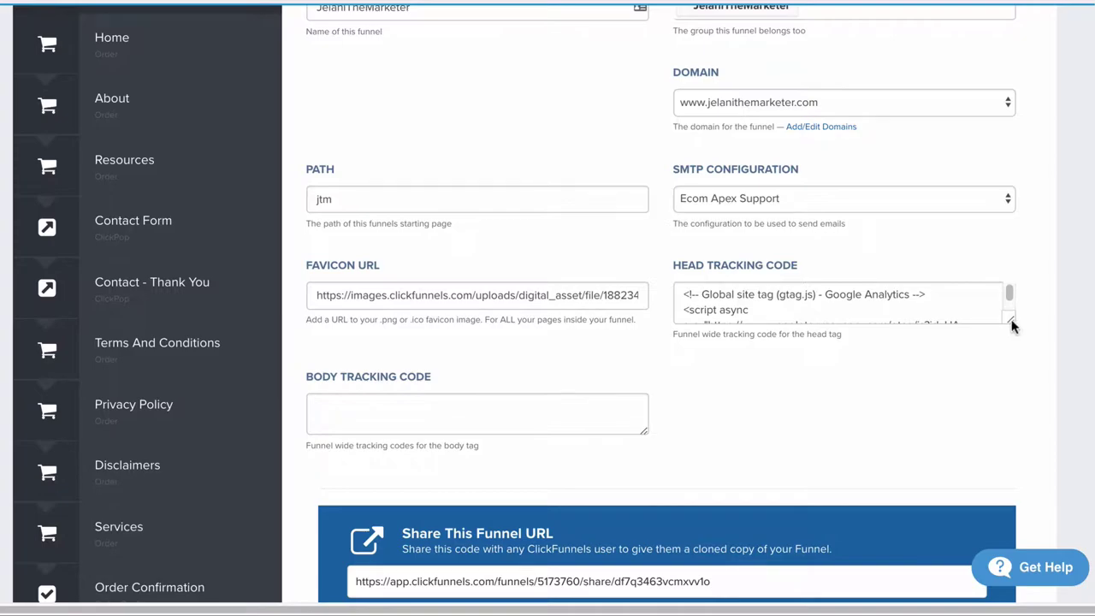
pyautogui.moveTo(1011, 318); pyautogui.dragTo(1013, 537)
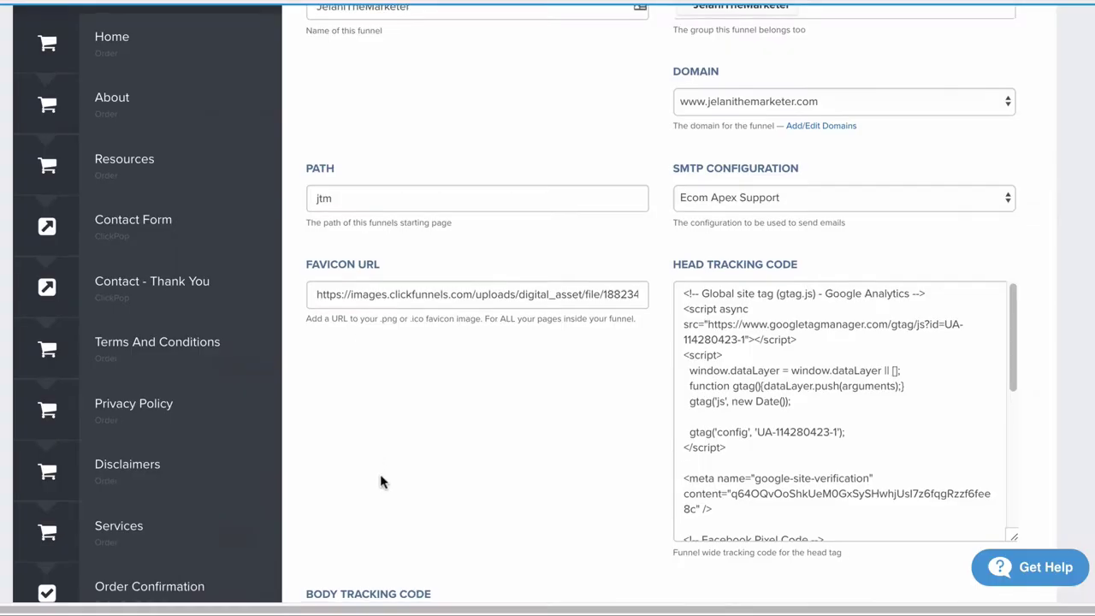
pyautogui.scroll(-3, 379, 474)
pyautogui.click(356, 391)
pyautogui.hotkey('ctrl', 'v')
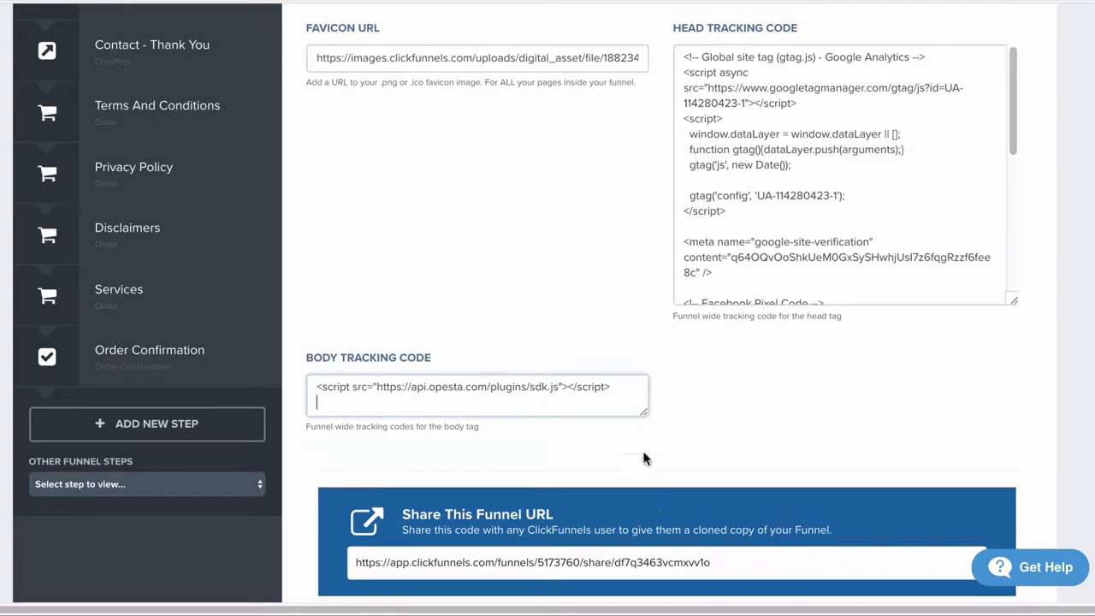
# Step: Enlarge the Body Tracking Code box and save the funnel settings with the Opesta pixel
pyautogui.moveTo(643, 413); pyautogui.dragTo(662, 506)
pyautogui.scroll(3, 781, 460)
pyautogui.scroll(-12, 782, 460)
pyautogui.scroll(-10, 782, 459)
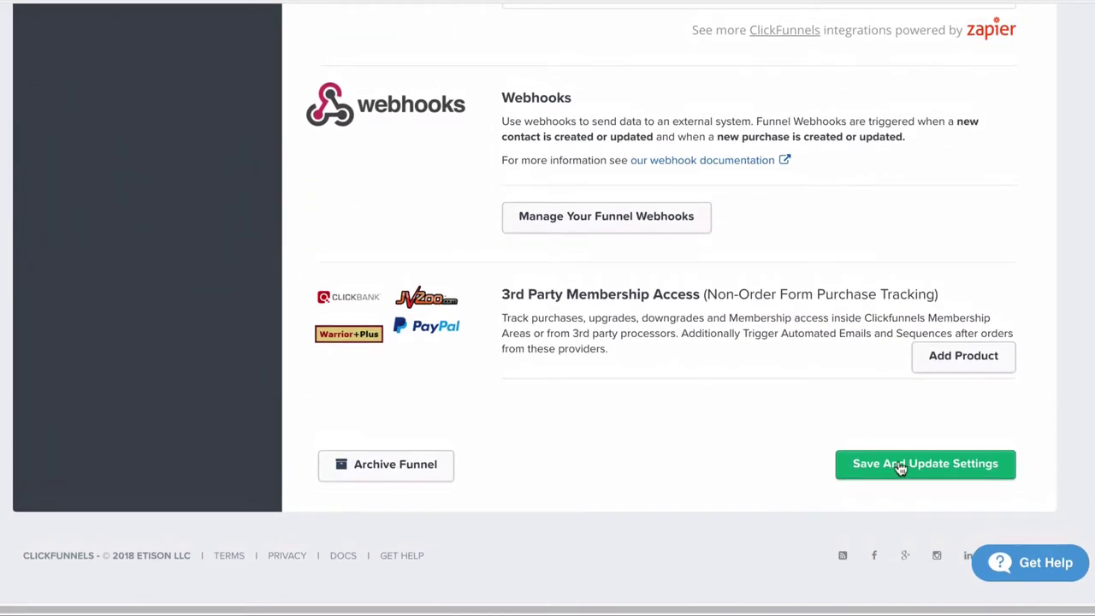
pyautogui.click(908, 475)
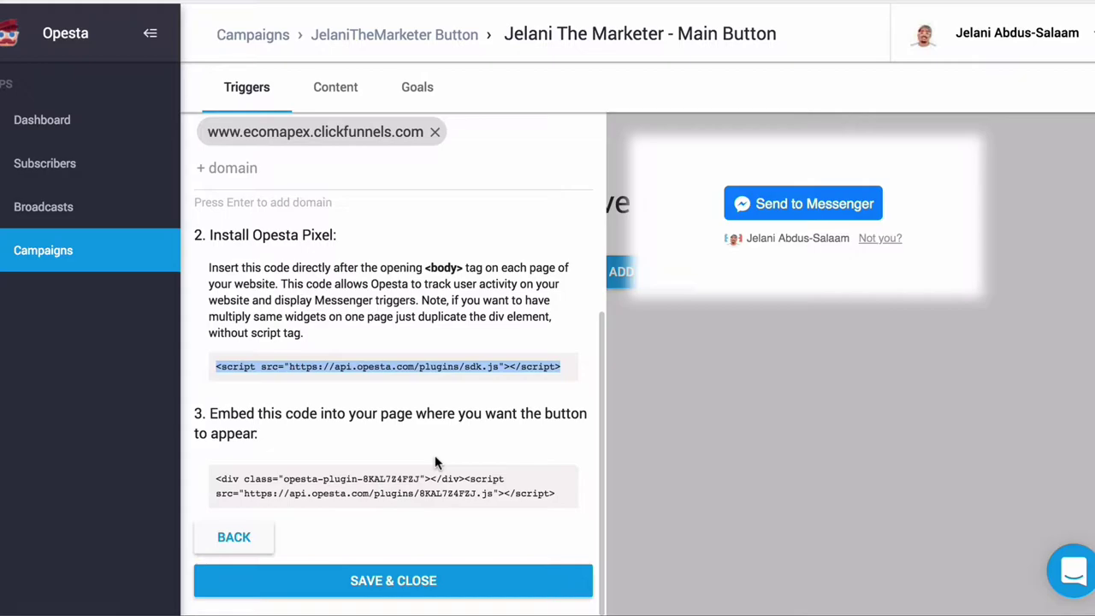
# Step: Select and copy the Opesta Send to Messenger button's embed code from section 3
pyautogui.click(342, 482)
pyautogui.hotkey('ctrl', 'c')
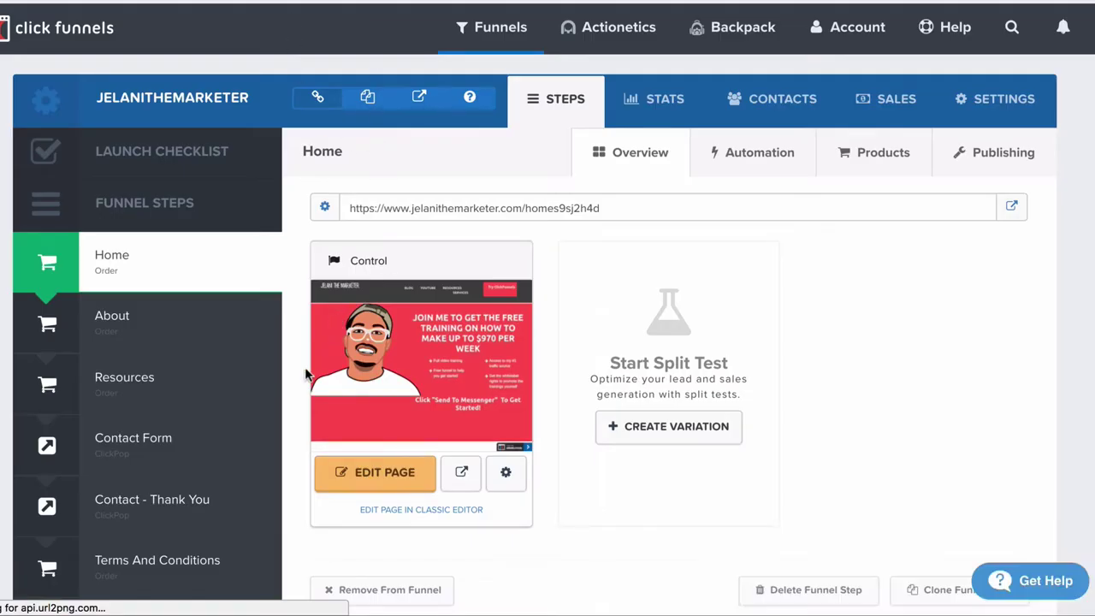
# Step: Open the Home page editor and delete the ManyChat script from its Header tracking code
pyautogui.click(368, 478)
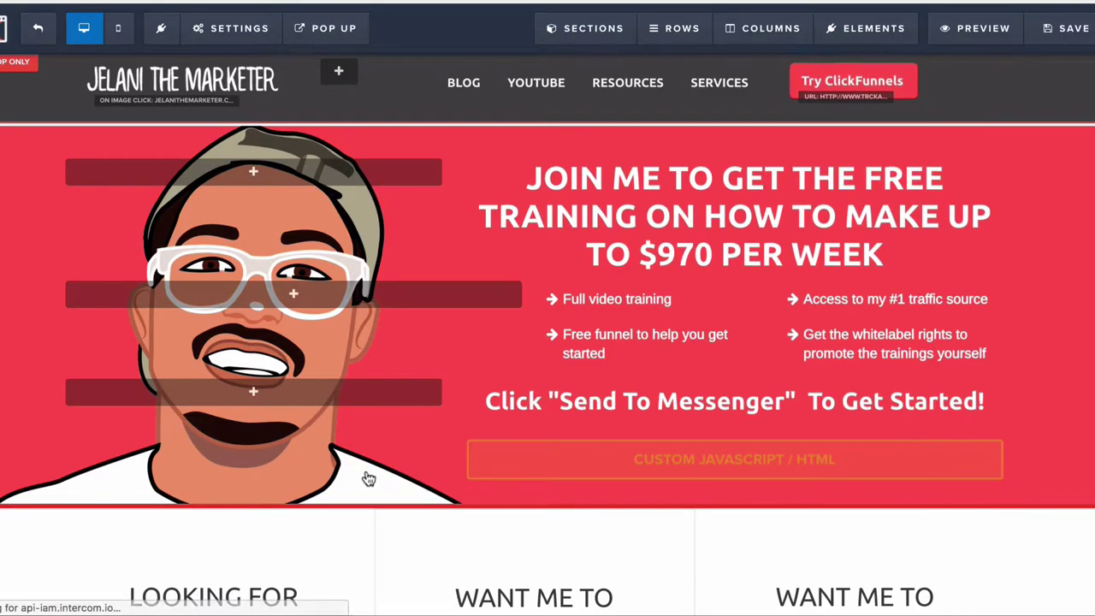
pyautogui.click(249, 39)
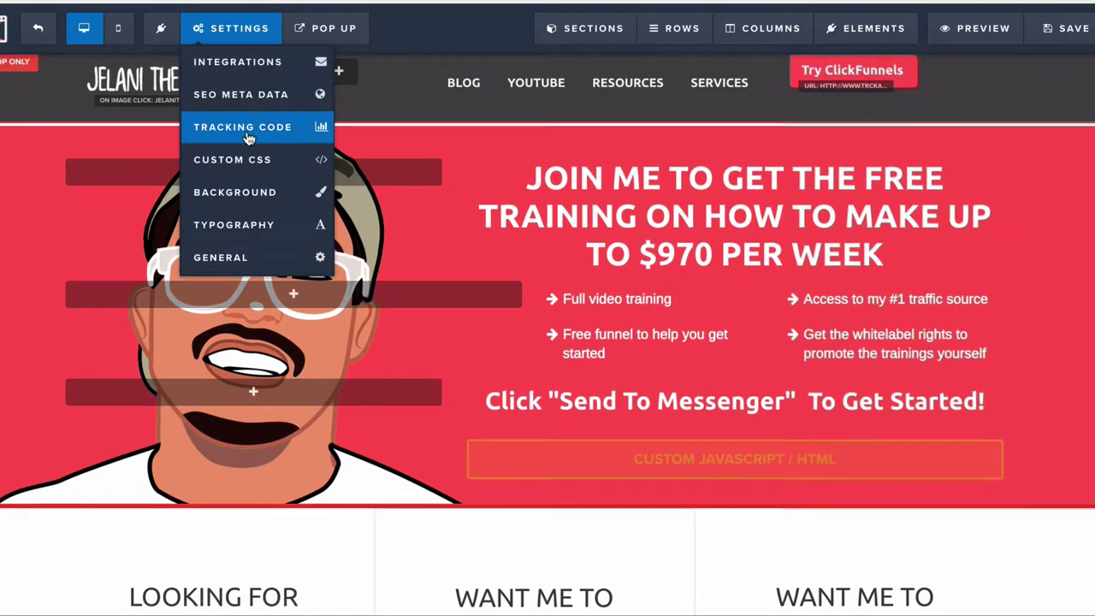
pyautogui.click(248, 134)
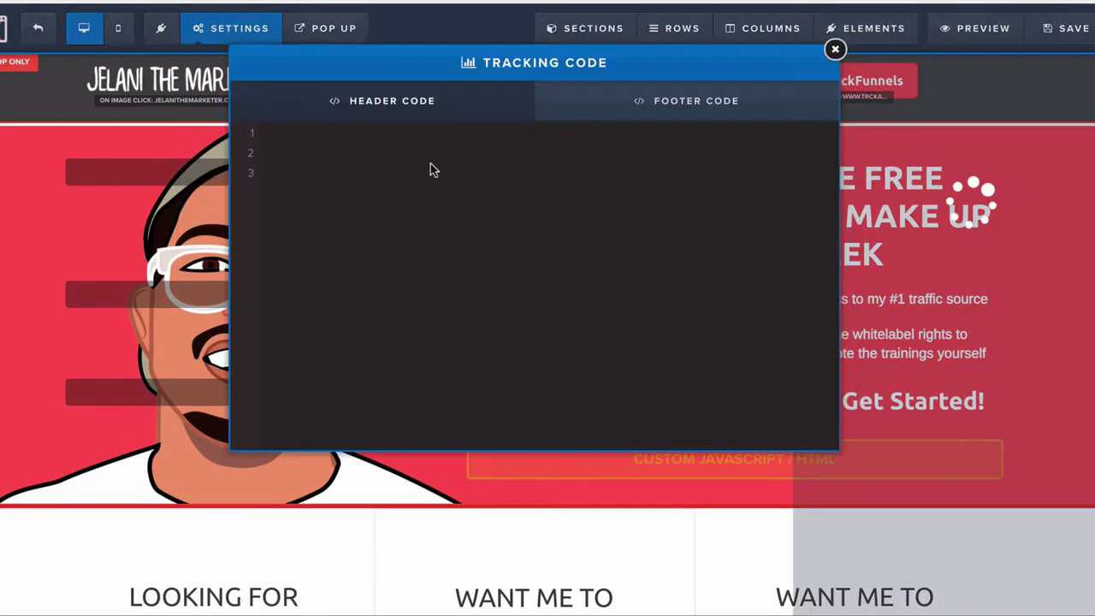
pyautogui.write('<!-- ManyChat --> <script src="//widget.manychat.com/338301033260506.js" async="async"> </script>')
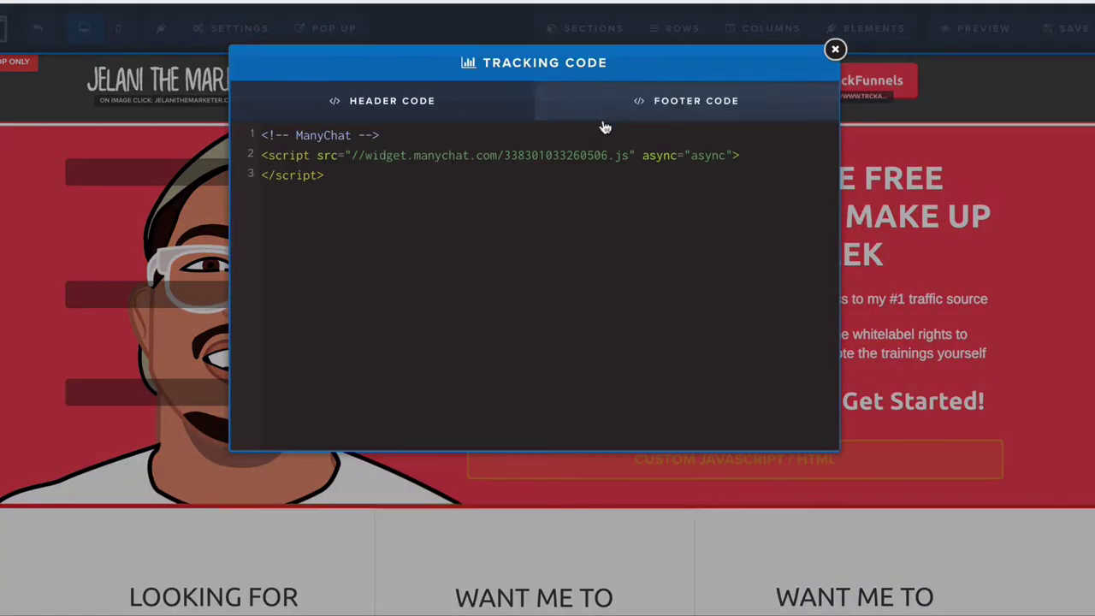
pyautogui.hotkey('ctrl', 'a')
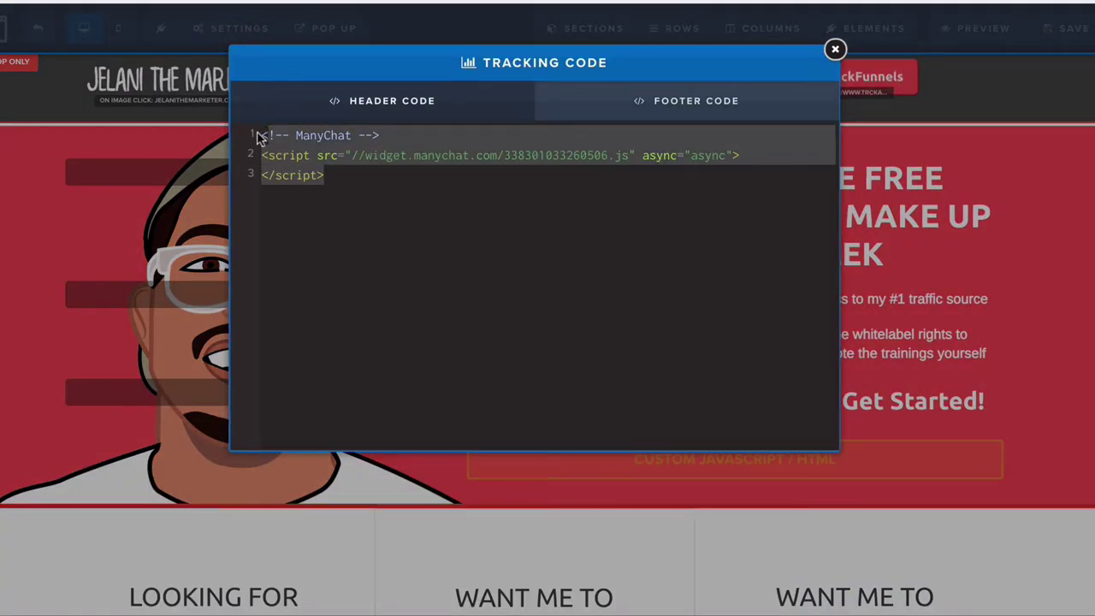
pyautogui.press('BackSpace')
pyautogui.click(655, 106)
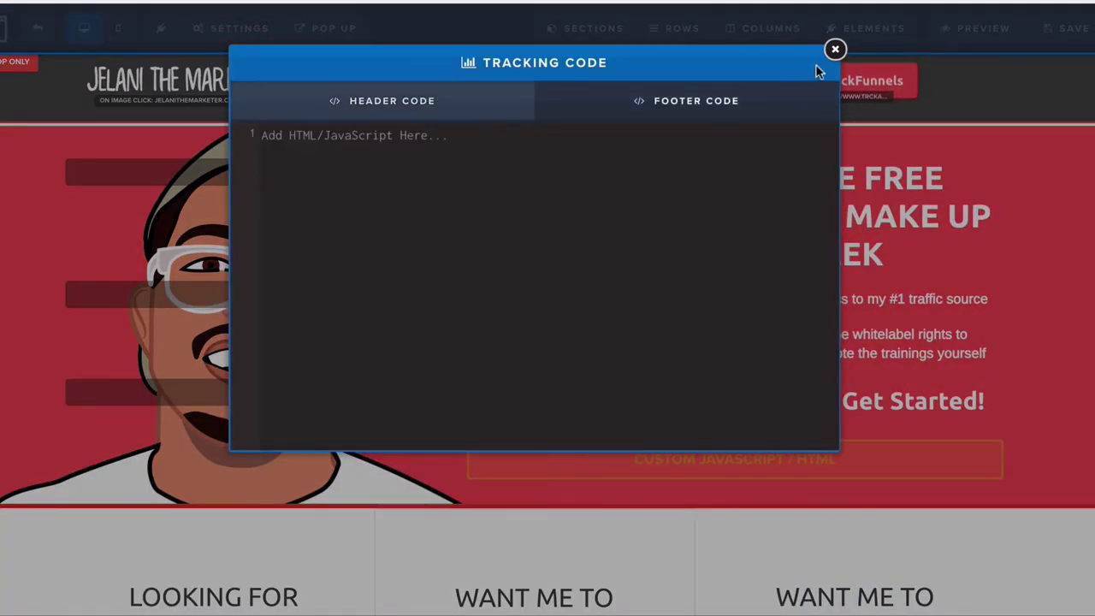
pyautogui.click(835, 49)
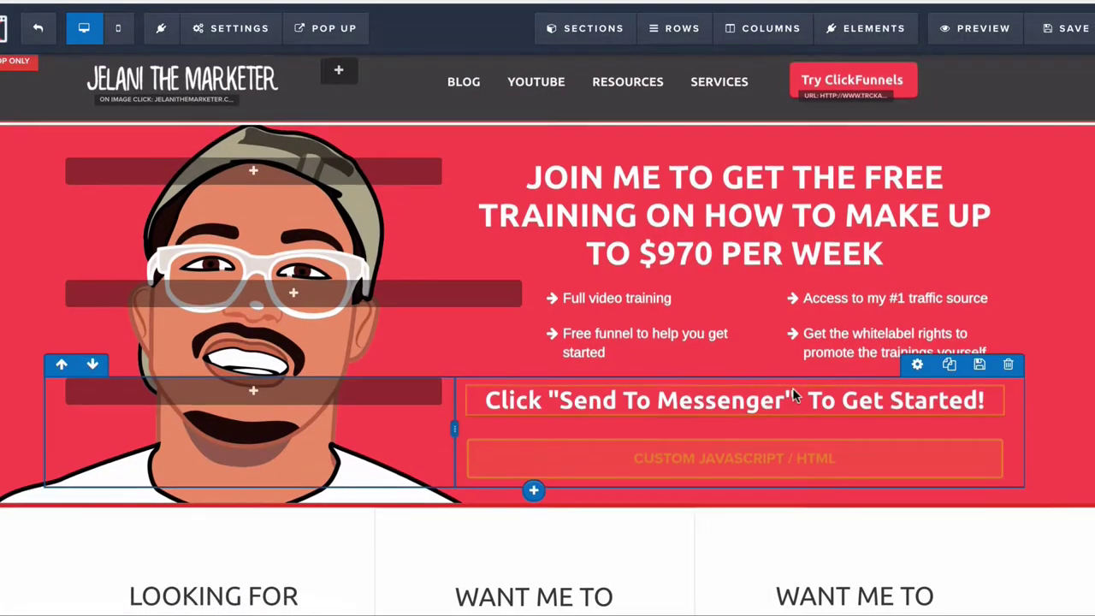
# Step: Replace the ManyChat mcwidget line under 'Send To Messenger' with the pasted Opesta embed code
pyautogui.scroll(-3, 792, 388)
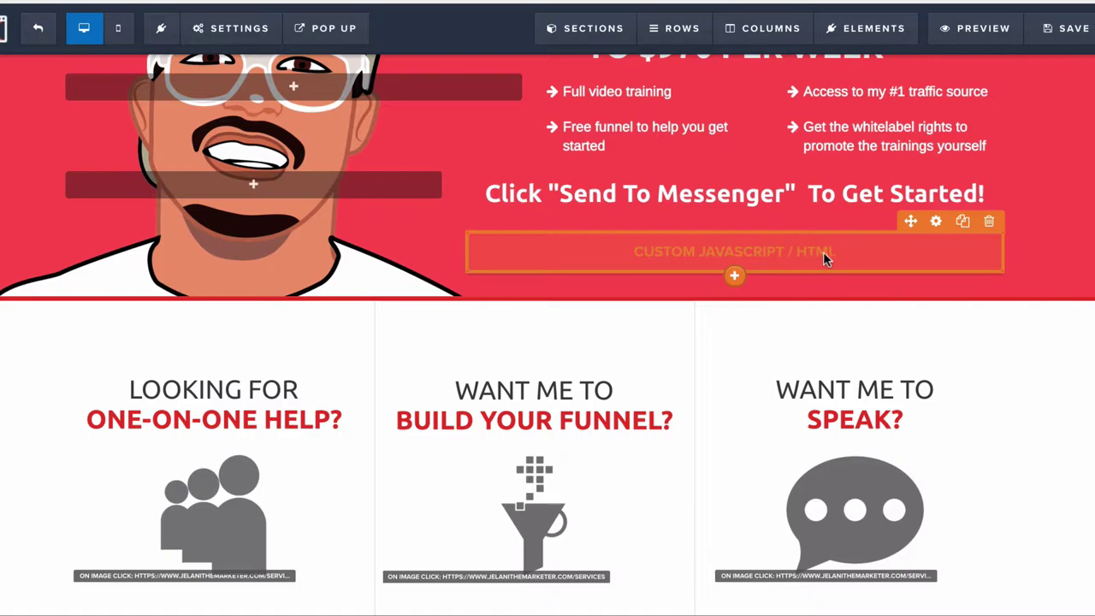
pyautogui.click(737, 276)
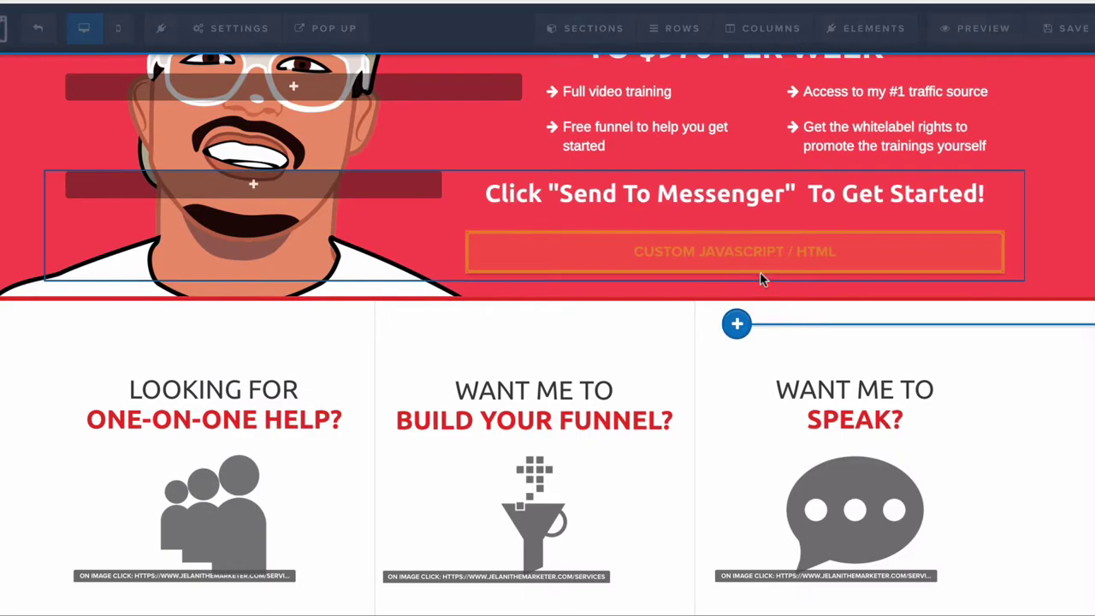
pyautogui.scroll(-5, 918, 353)
pyautogui.scroll(-10, 919, 353)
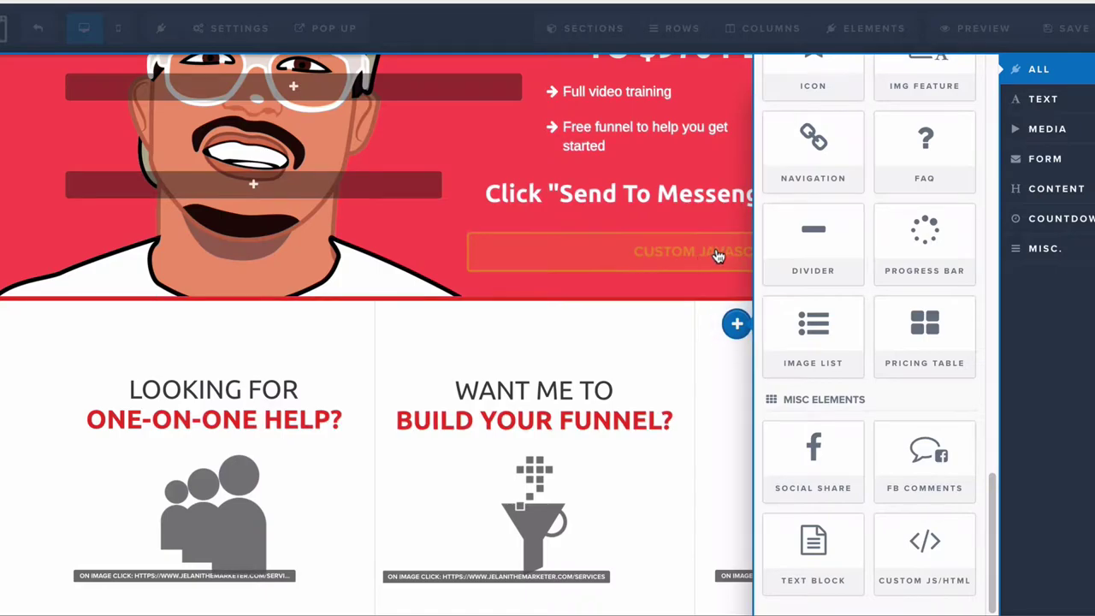
pyautogui.click(697, 250)
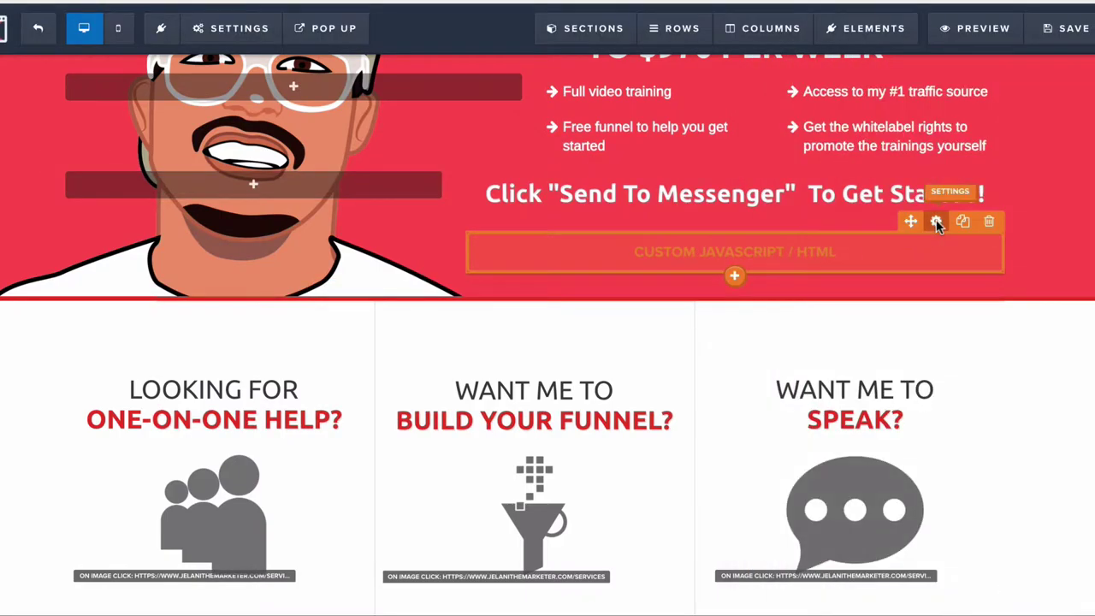
pyautogui.click(936, 222)
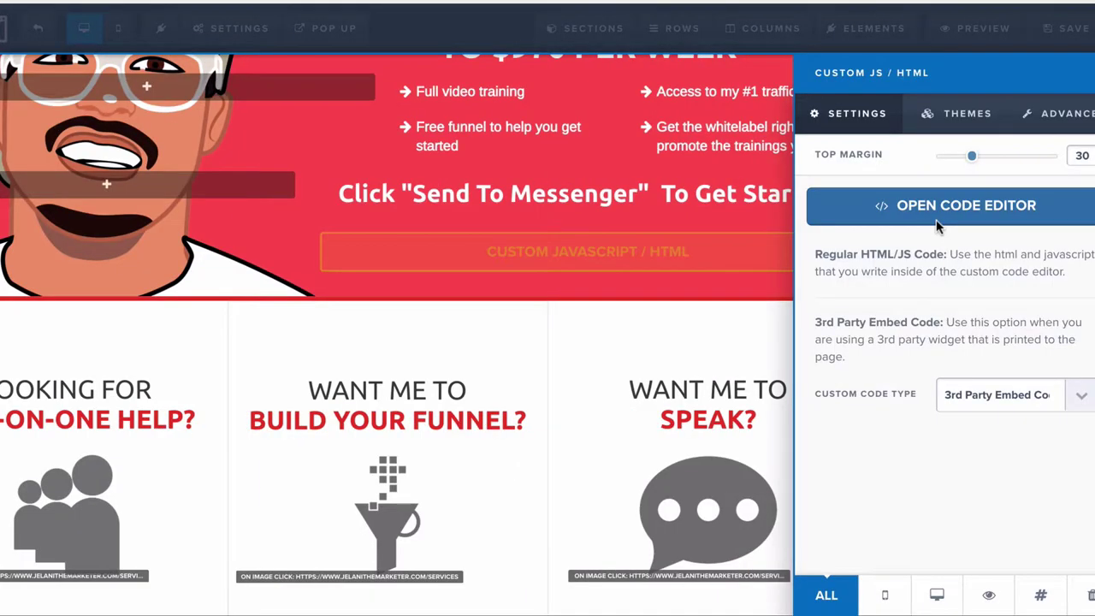
pyautogui.click(930, 207)
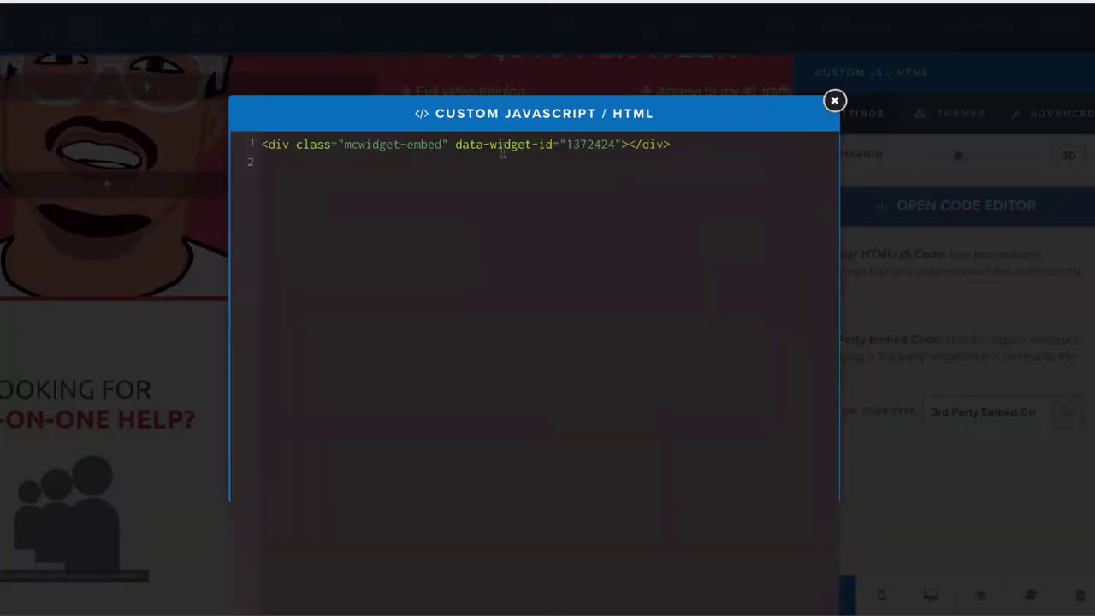
pyautogui.tripleClick(503, 147)
pyautogui.click(505, 147)
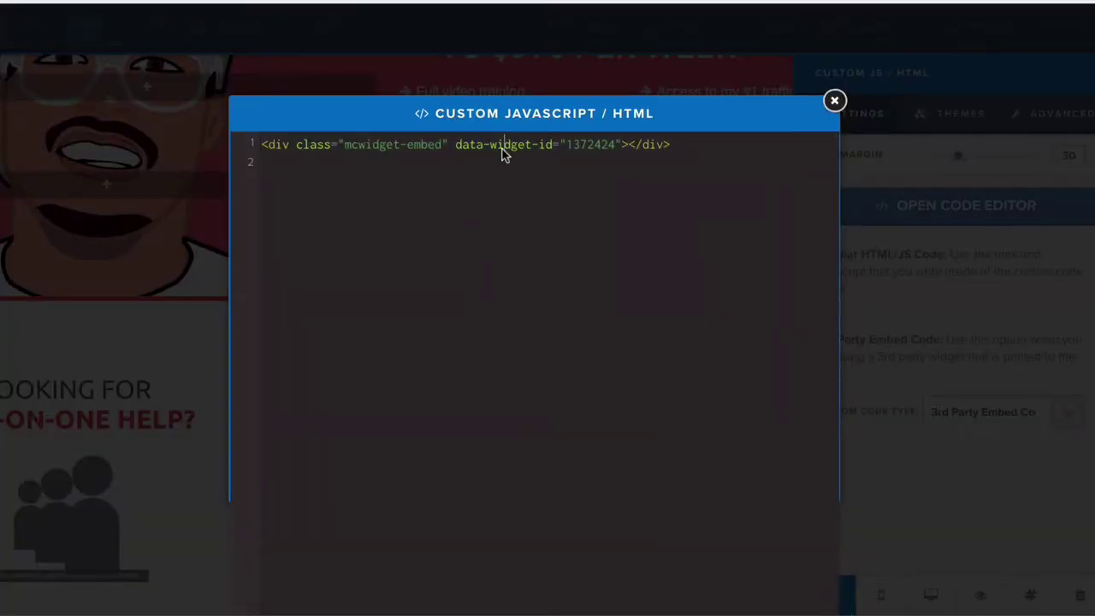
pyautogui.moveTo(670, 148); pyautogui.dragTo(387, 147)
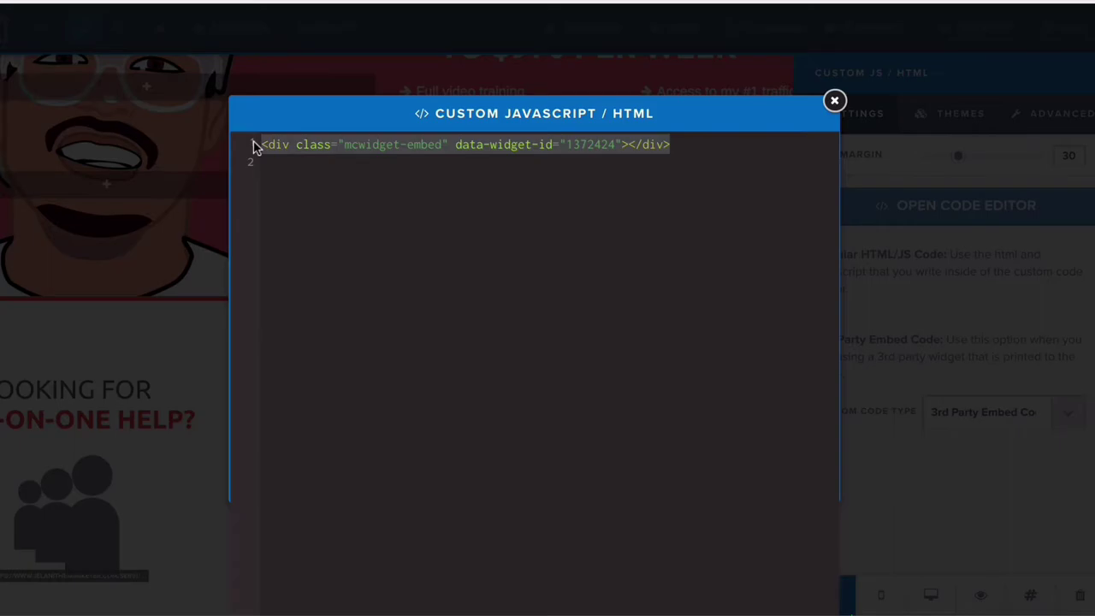
pyautogui.hotkey('ctrl', 'v')
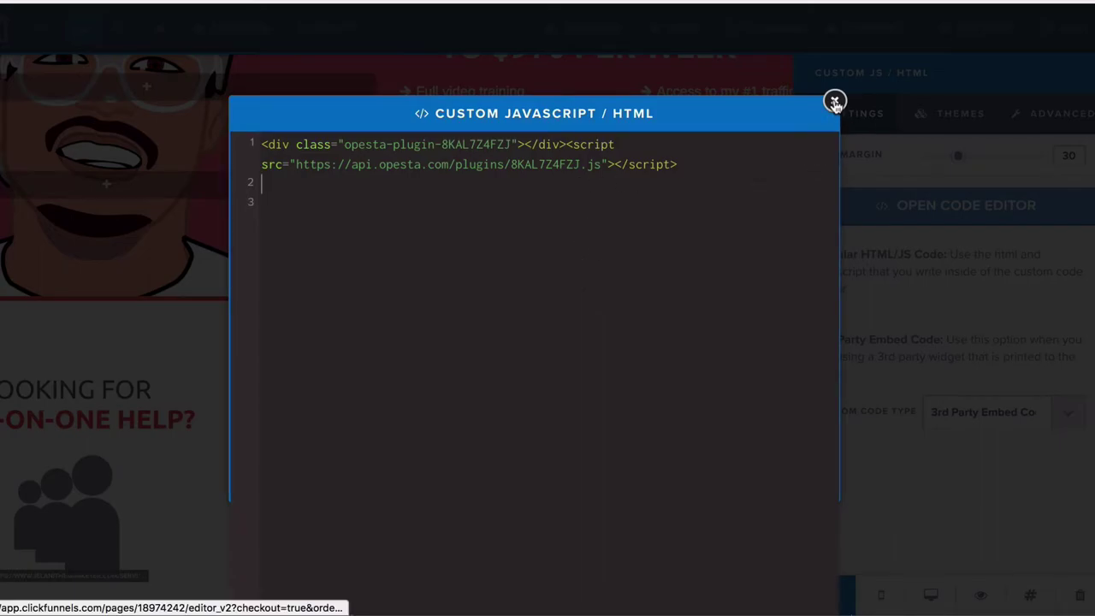
pyautogui.click(834, 102)
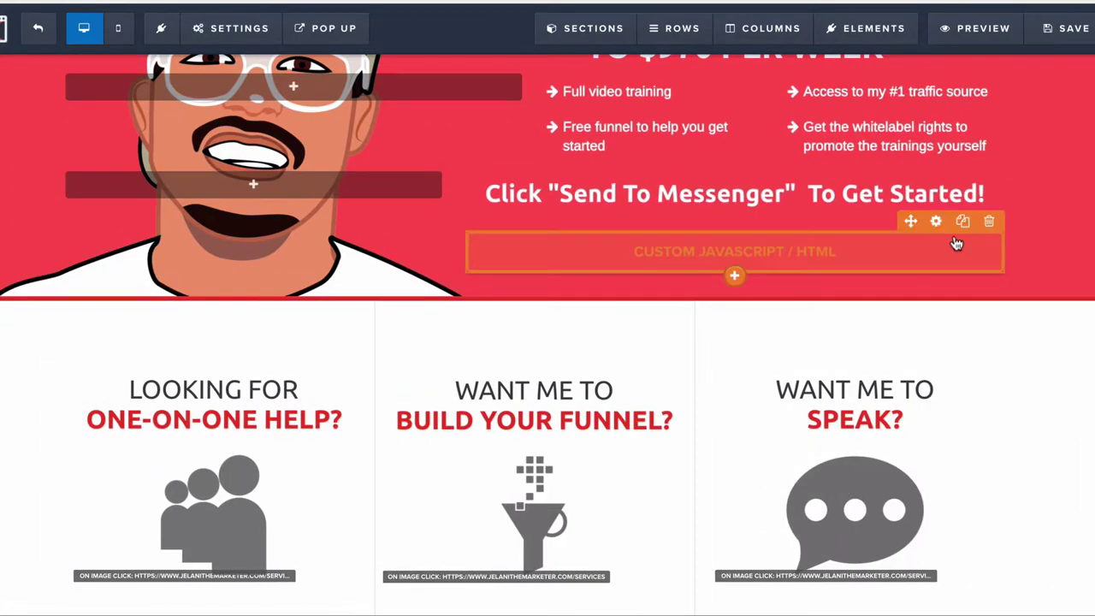
# Step: Confirm the Custom JS/HTML element's code type stays 3rd Party Embed Codes
pyautogui.click(938, 227)
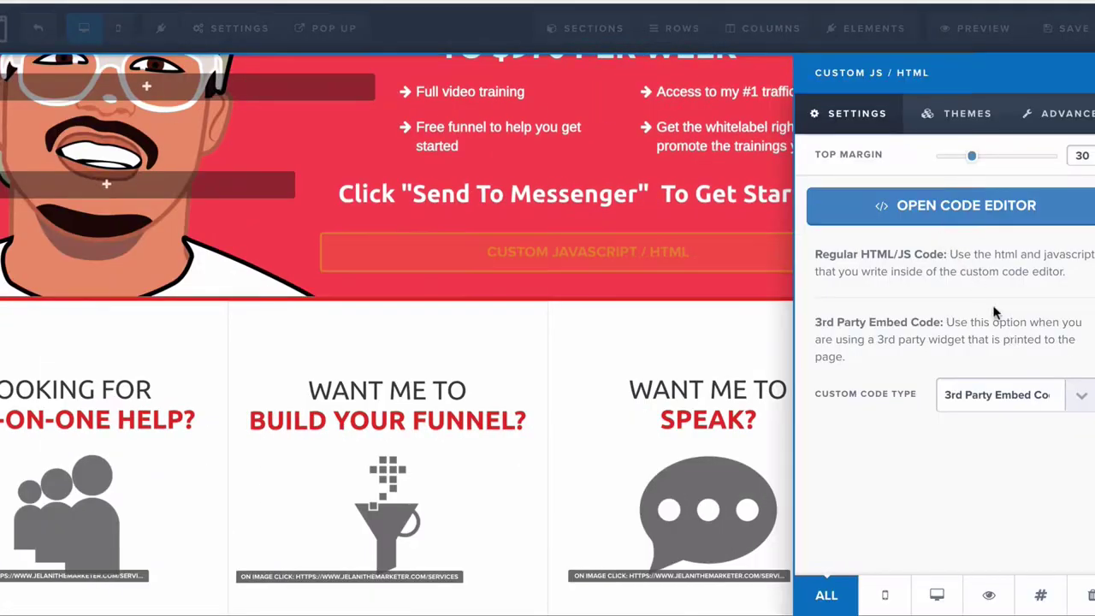
pyautogui.click(1011, 400)
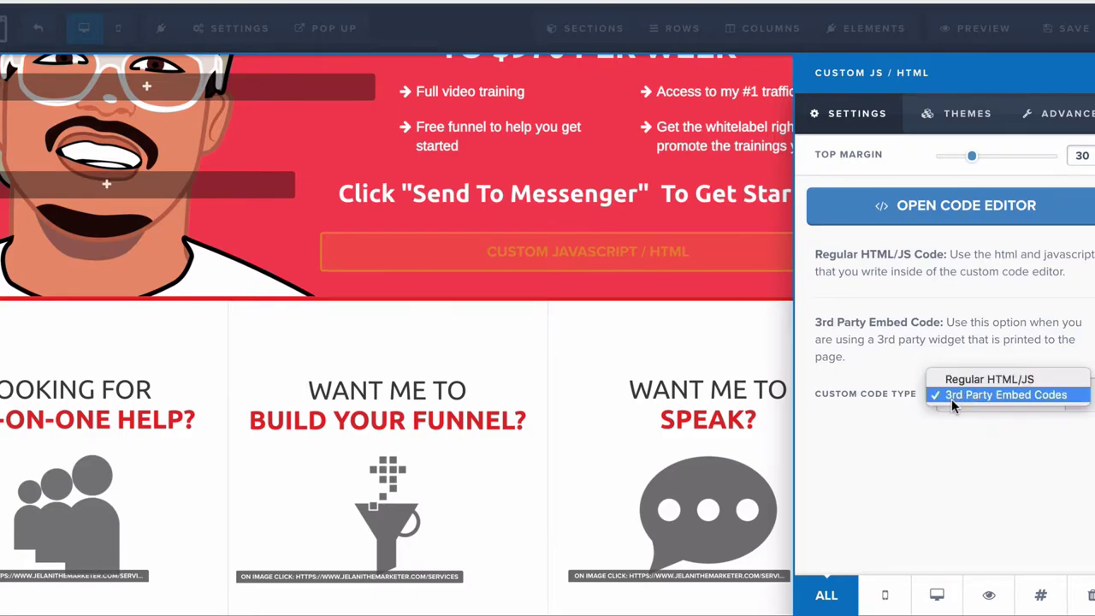
pyautogui.click(723, 282)
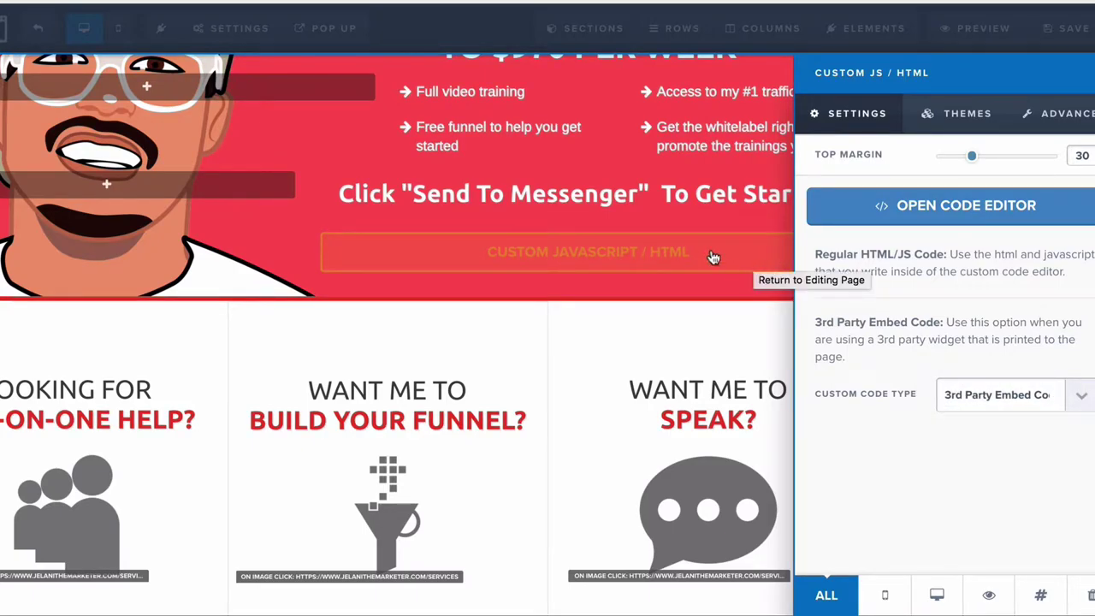
# Step: Paste the Opesta embed code over the ManyChat line in the free-training section's custom code element
pyautogui.click(733, 195)
pyautogui.scroll(-5, 738, 360)
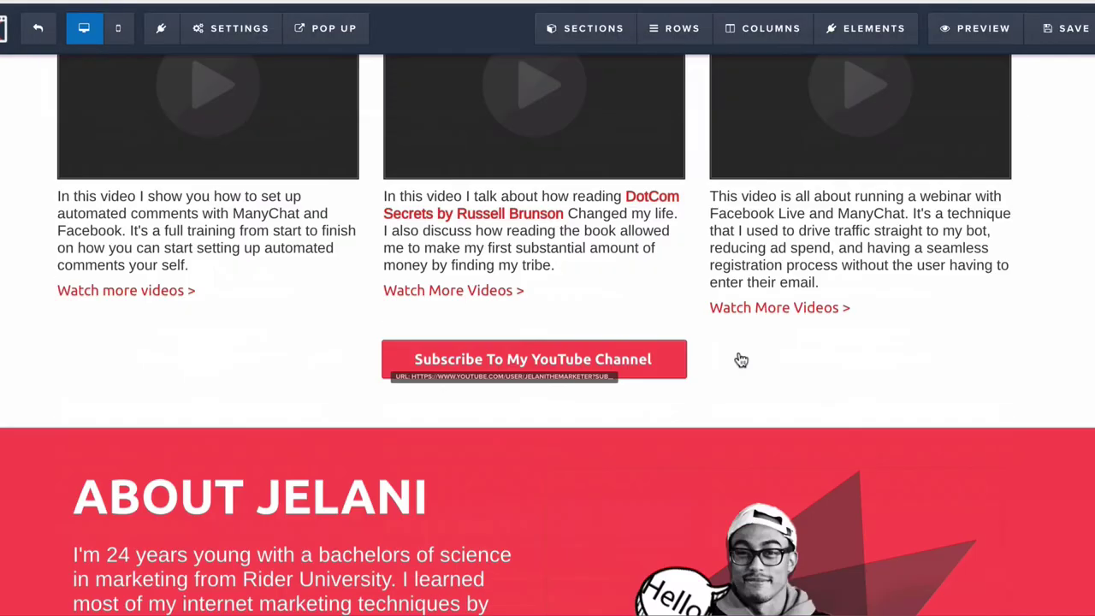
pyautogui.scroll(-10, 741, 360)
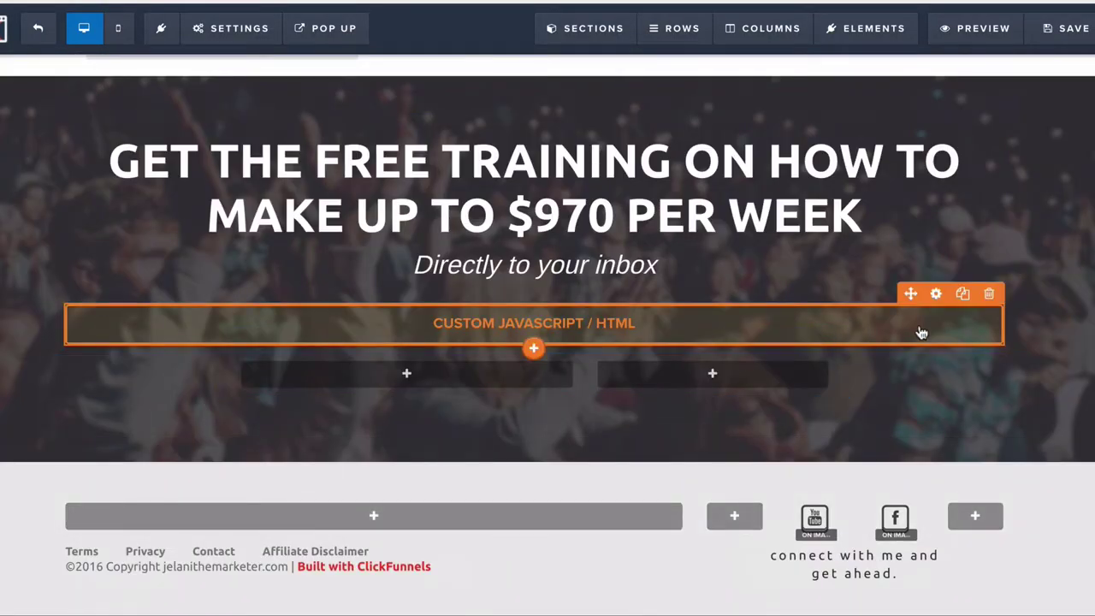
pyautogui.click(936, 295)
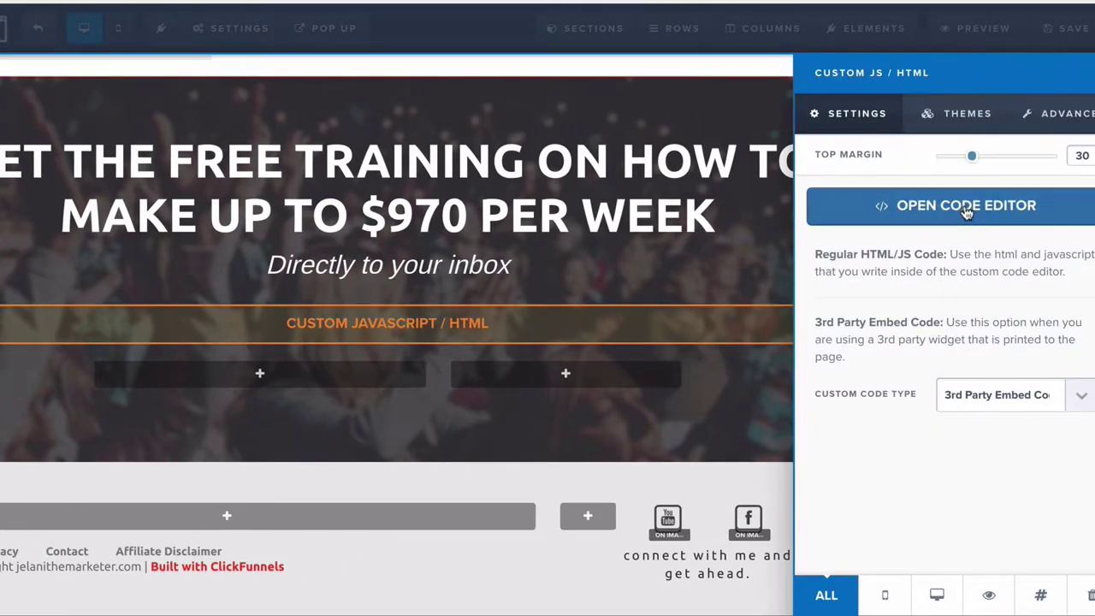
pyautogui.click(948, 208)
pyautogui.click(479, 150)
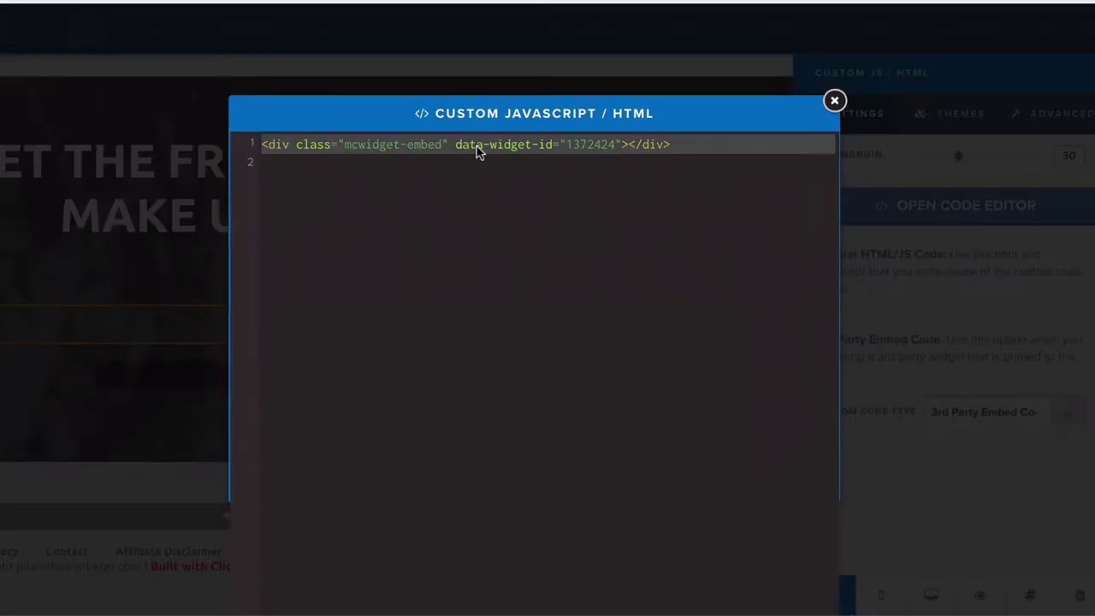
pyautogui.hotkey('ctrl', 'a')
pyautogui.write('<div class="opesta-plugin-8KAL7Z4FZJ"></div><script src="https://api.opesta.com/plugins/8KAL7Z4FZJ.js"></script>')
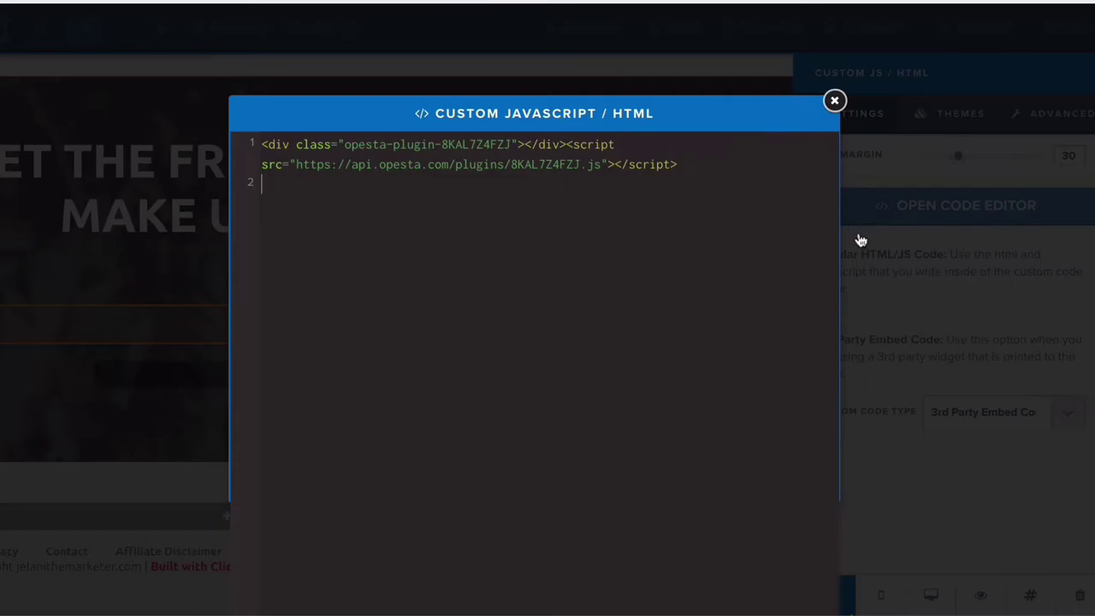
pyautogui.click(864, 239)
pyautogui.click(862, 232)
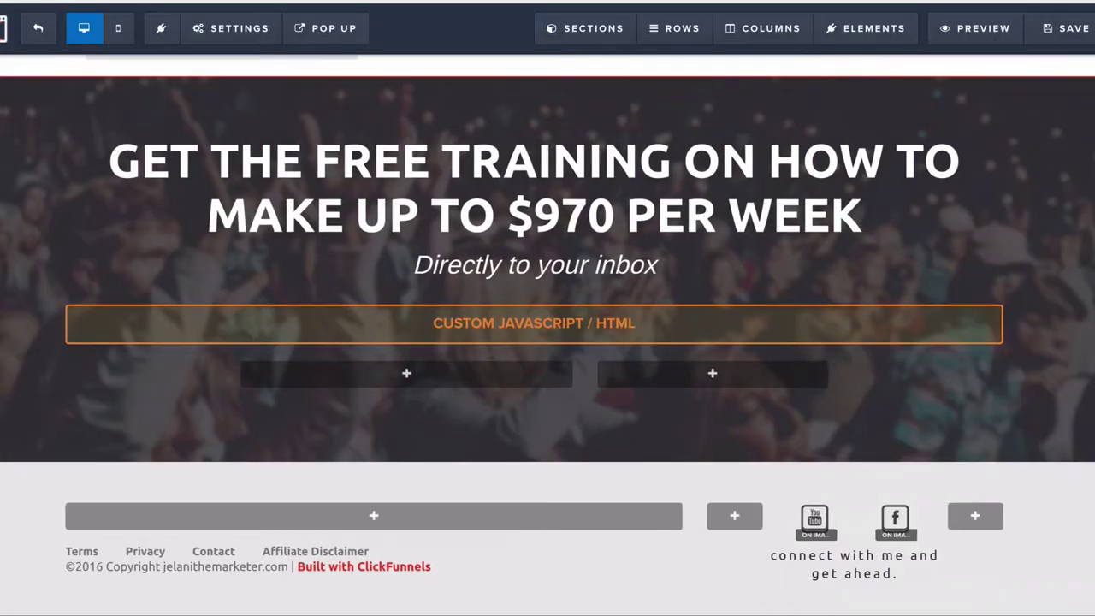
# Step: Save the ClickFunnels Home page, then save and close the Opesta Main Button trigger
pyautogui.click(1059, 40)
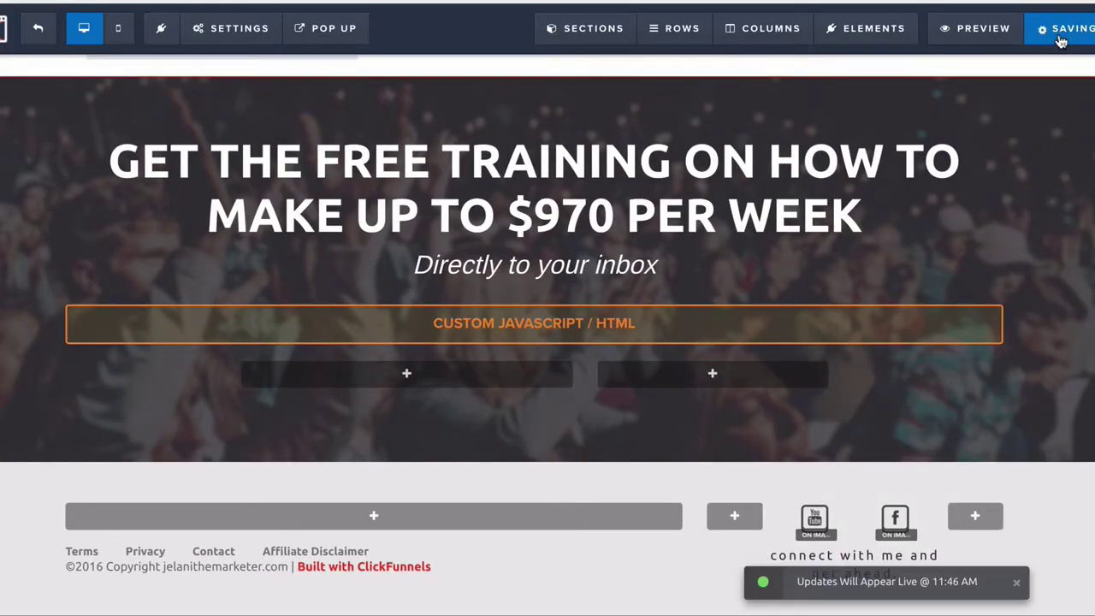
pyautogui.scroll(-15, 737, 252)
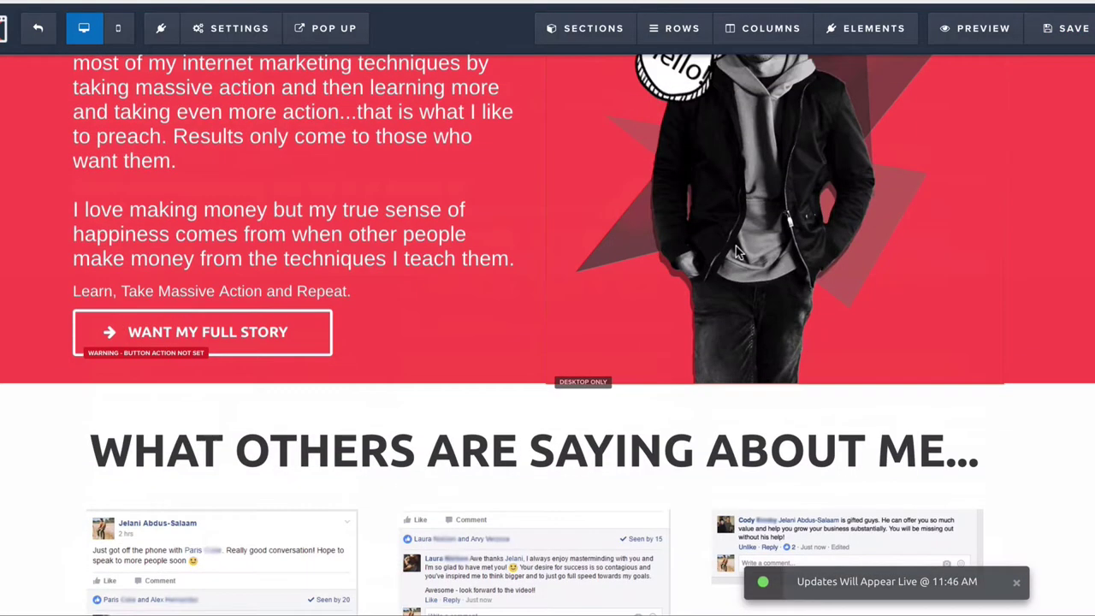
pyautogui.scroll(20, 737, 253)
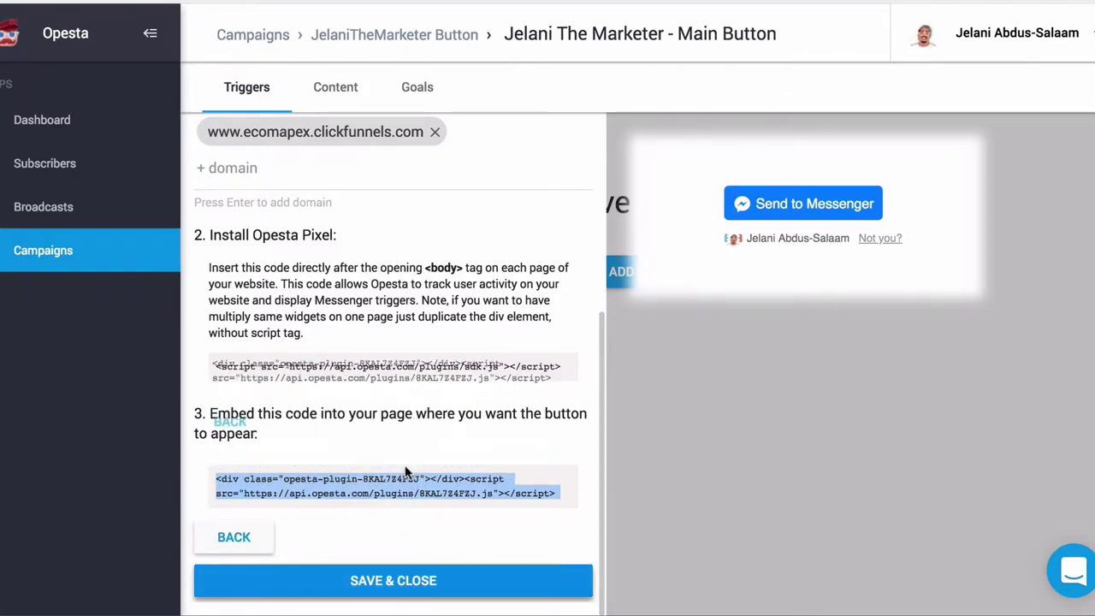
pyautogui.click(399, 582)
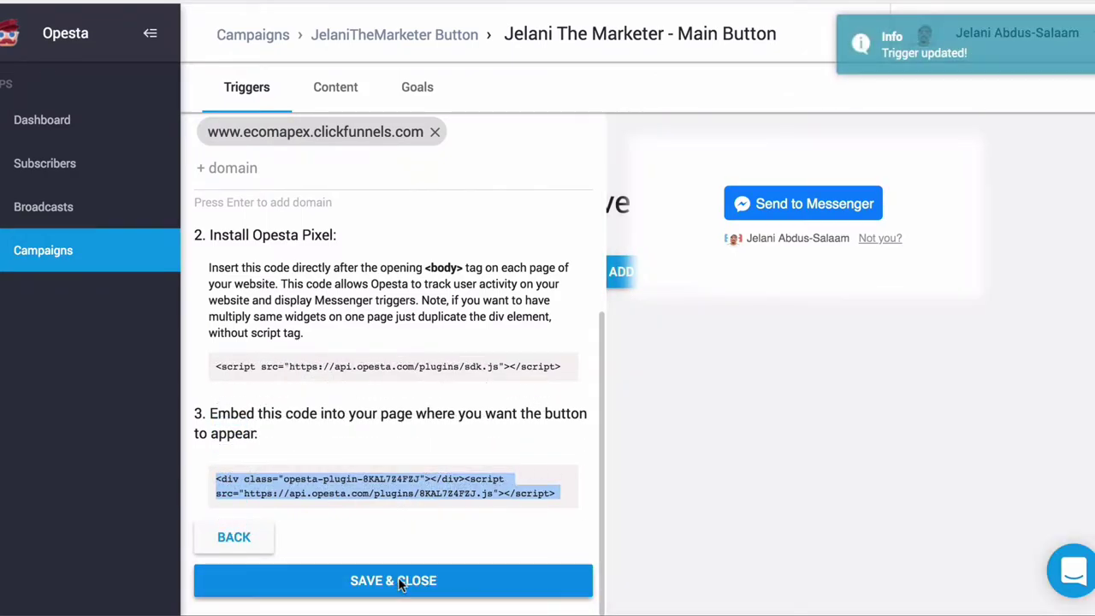
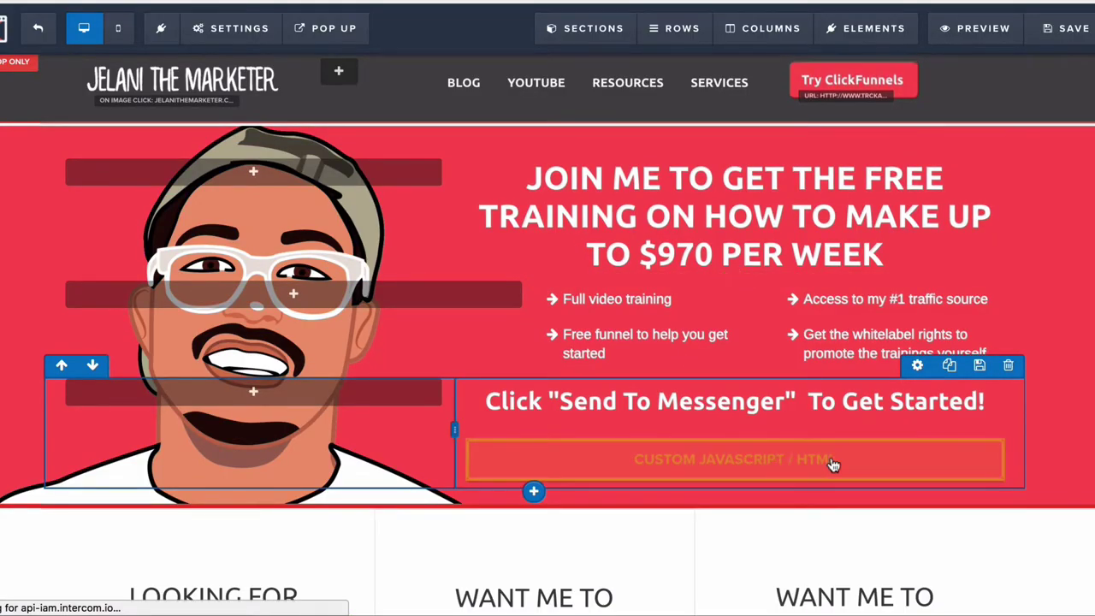
# Step: Add <center> tags around the hero section's Opesta embed code
pyautogui.click(935, 430)
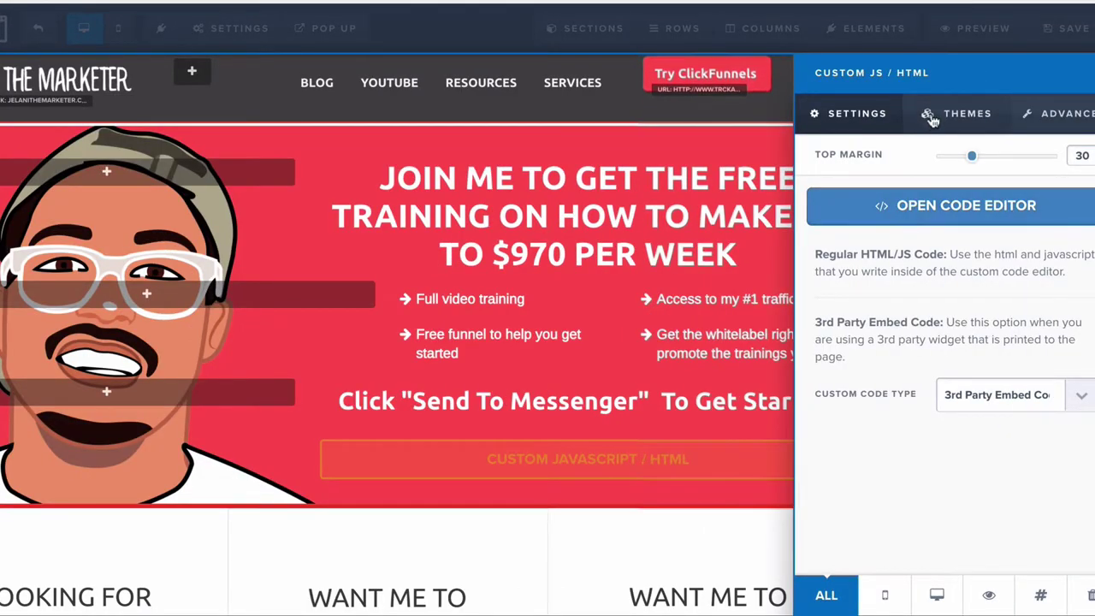
pyautogui.click(950, 114)
pyautogui.click(854, 114)
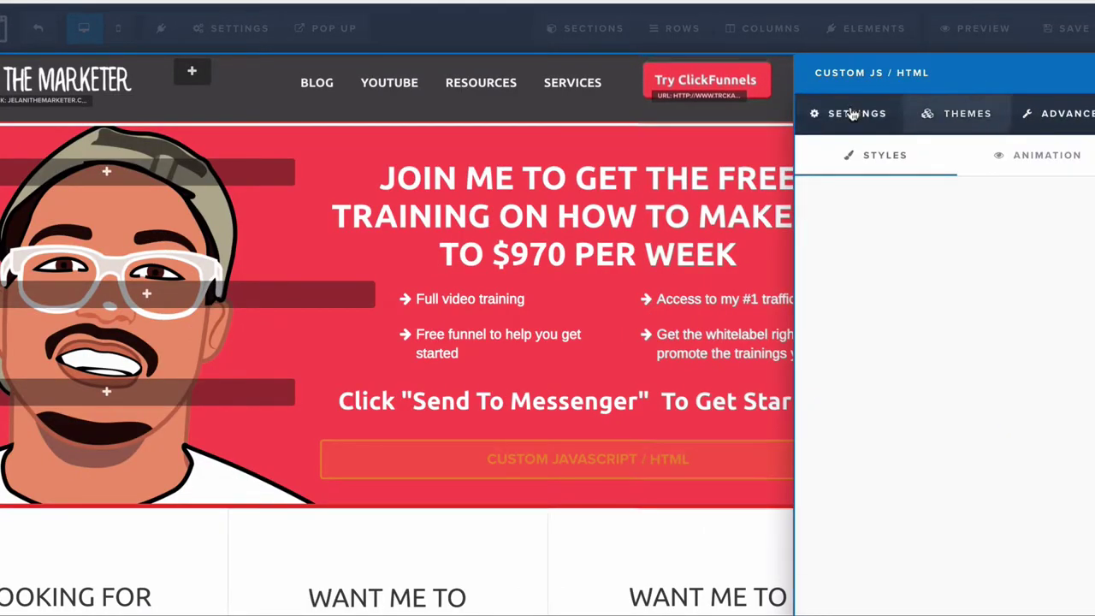
pyautogui.click(969, 206)
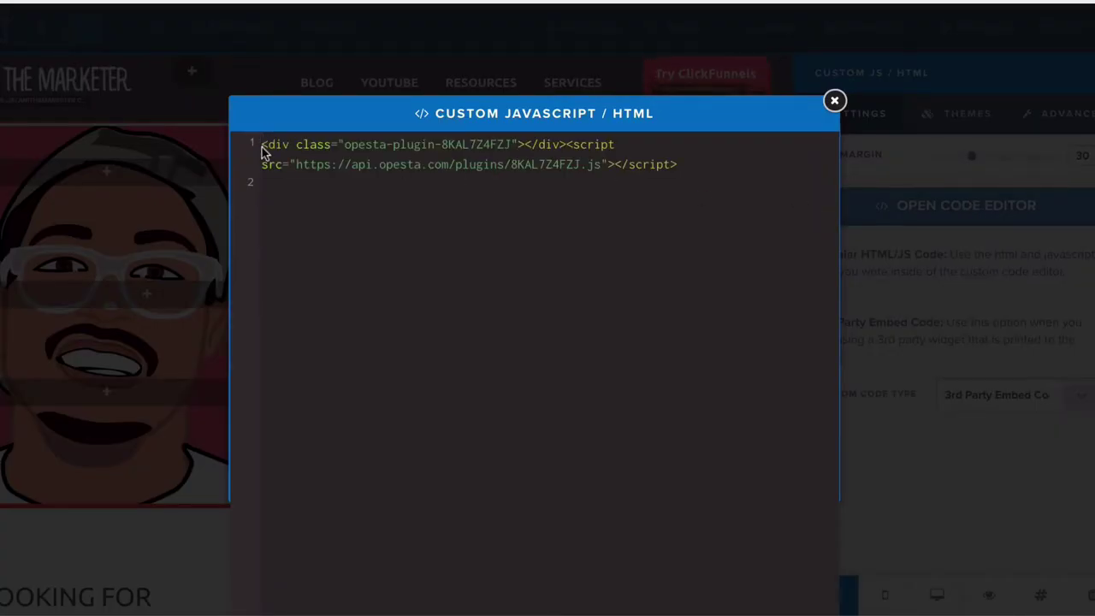
pyautogui.moveTo(263, 145); pyautogui.dragTo(587, 145)
pyautogui.write('<ce')
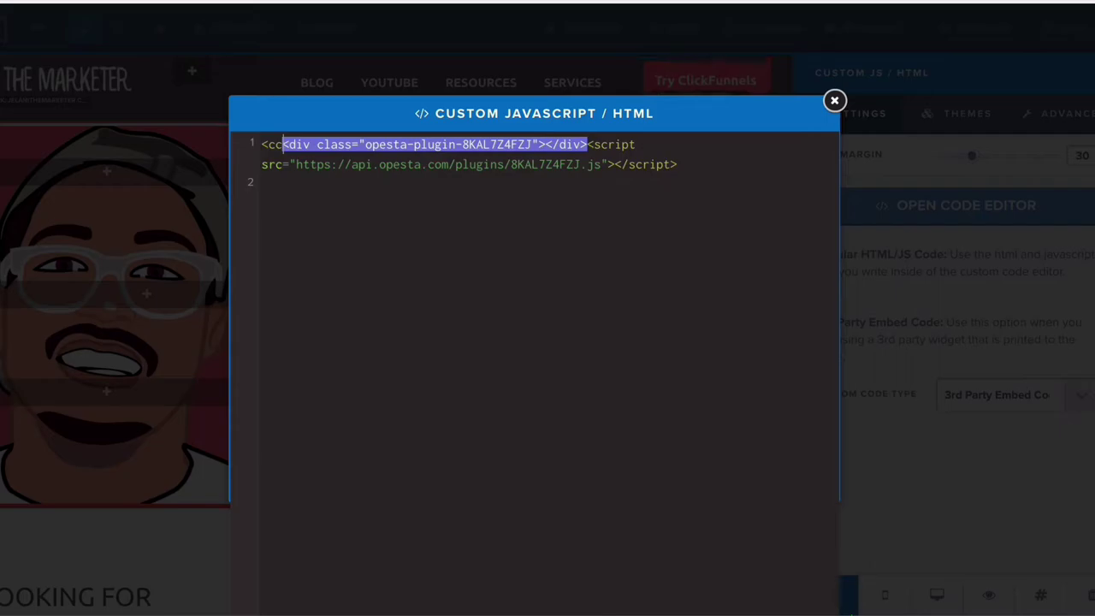
pyautogui.write('n')
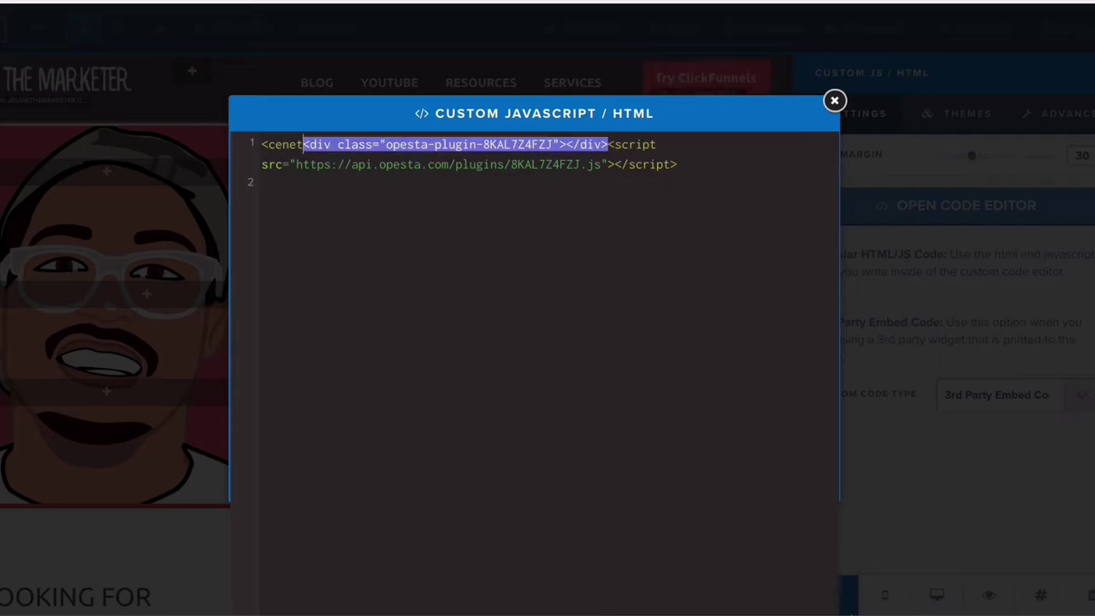
pyautogui.write('ter')
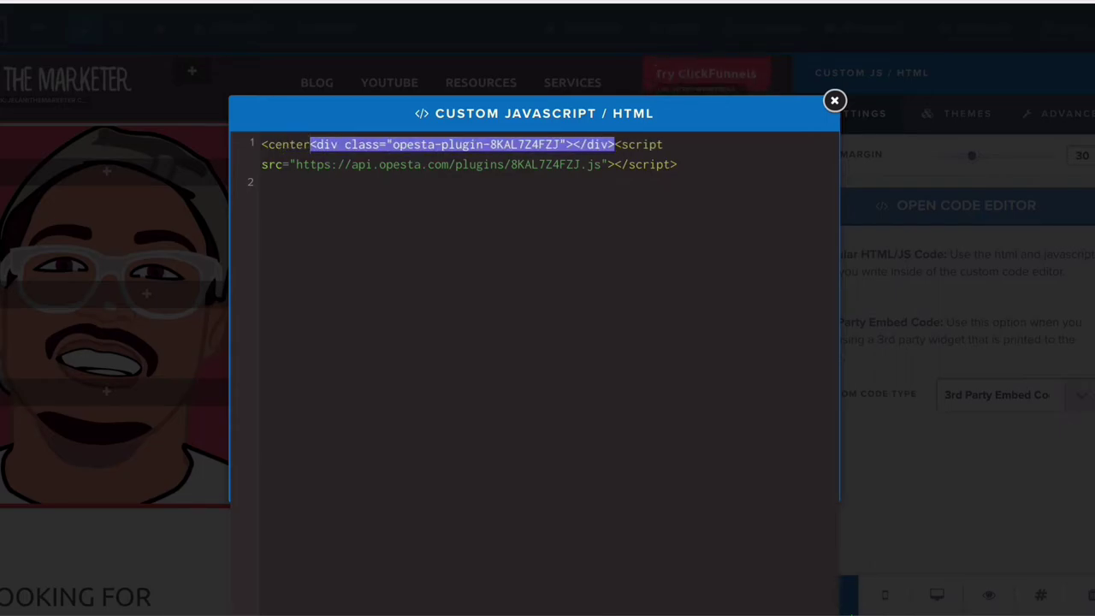
pyautogui.write('>')
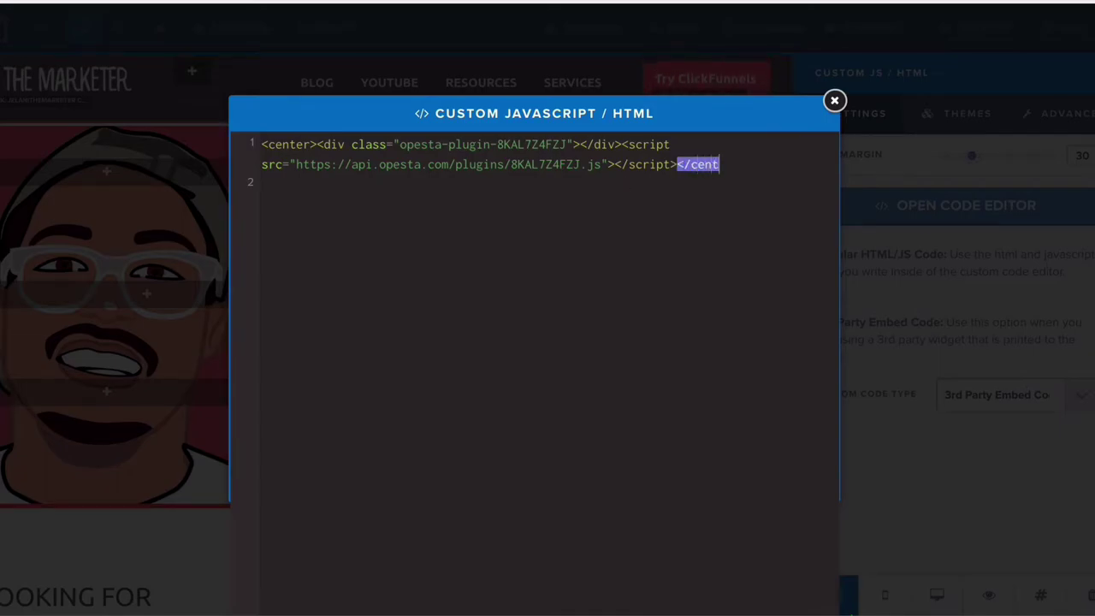
pyautogui.write('er>')
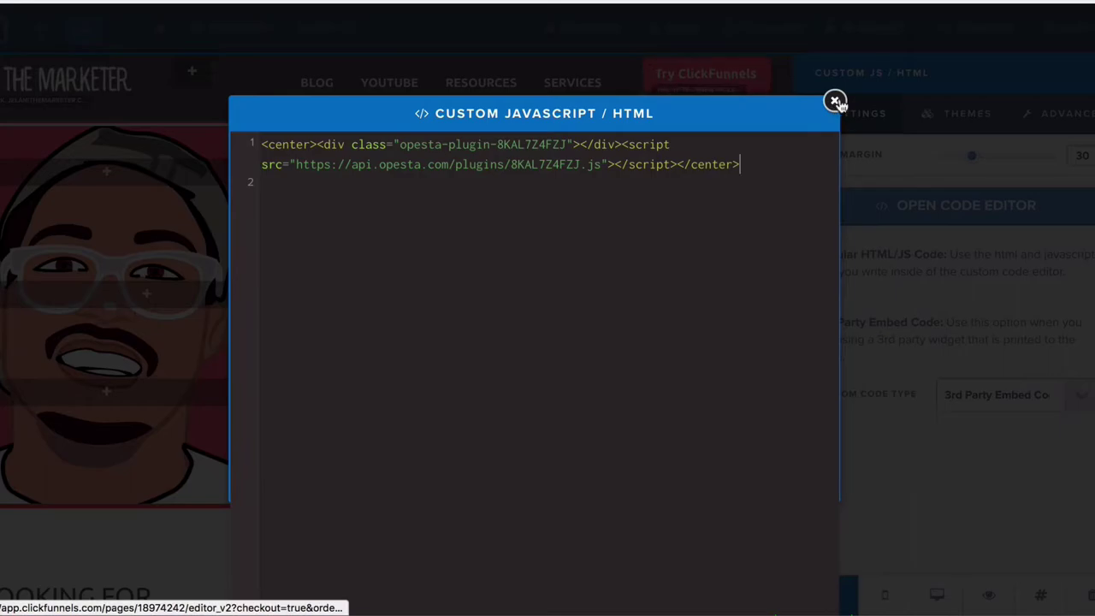
# Step: Put the closing center tag and the div on their own lines, then save the page
pyautogui.click(679, 165)
pyautogui.press('Return')
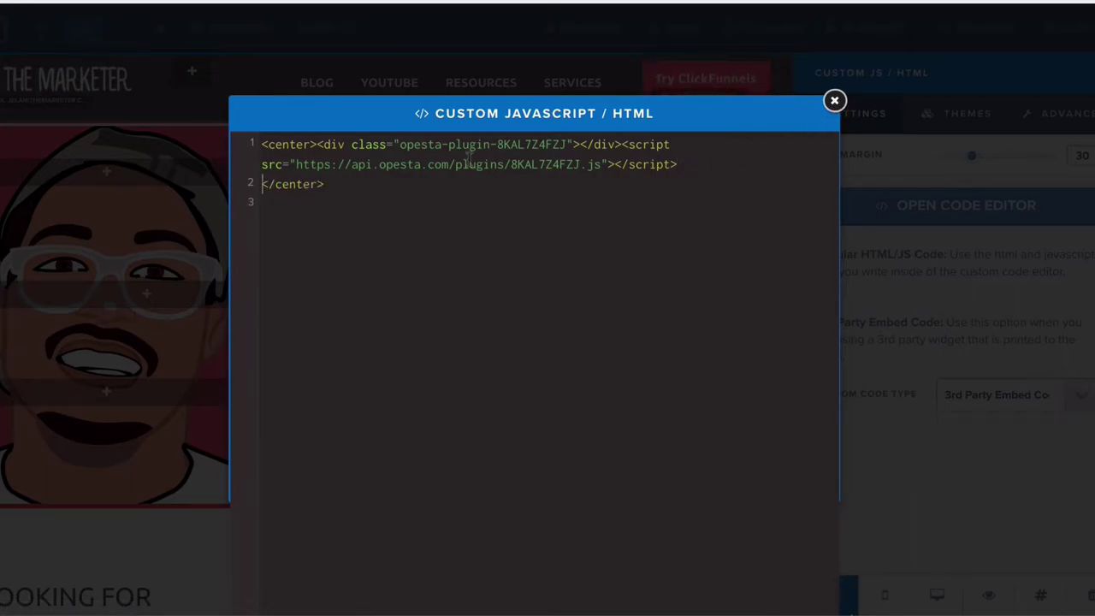
pyautogui.click(318, 145)
pyautogui.press('Return')
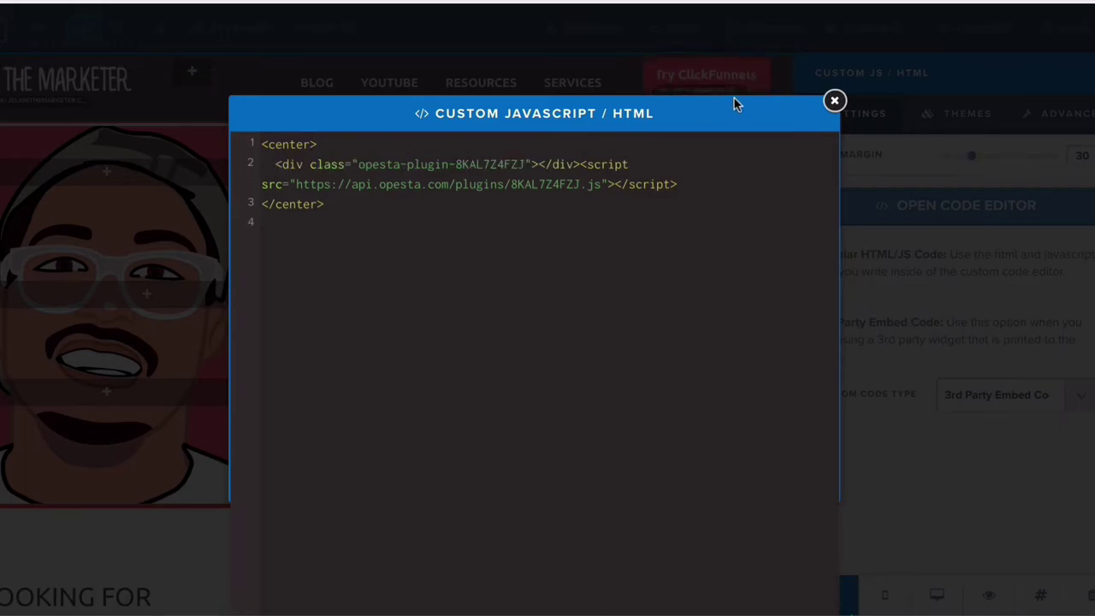
pyautogui.click(834, 103)
pyautogui.click(1061, 33)
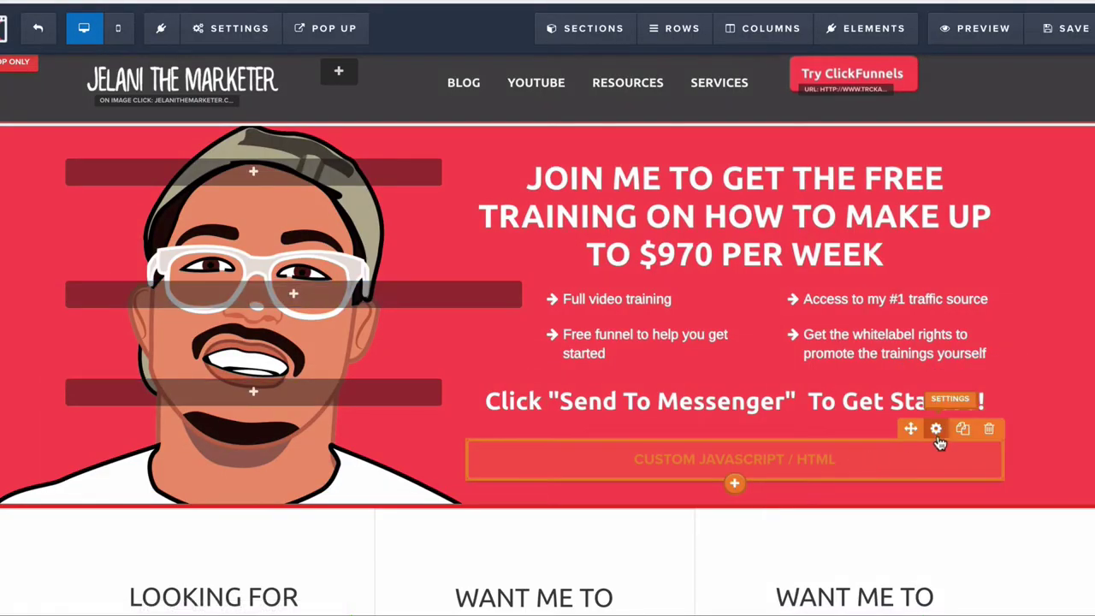
# Step: Recheck the hero embed code, then preview and close the page's pop-up
pyautogui.click(937, 428)
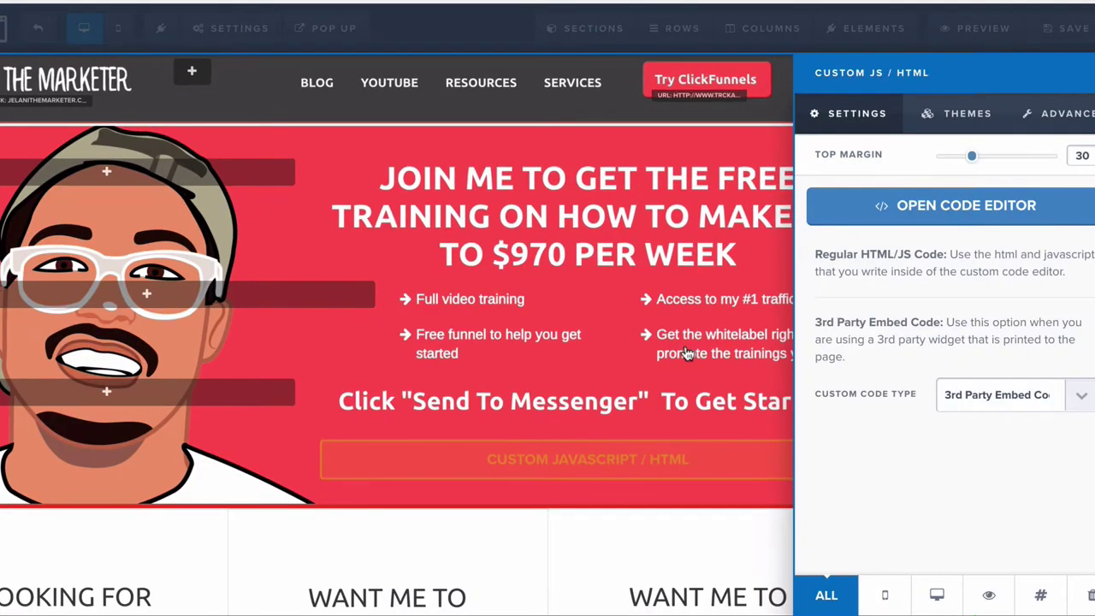
pyautogui.click(964, 214)
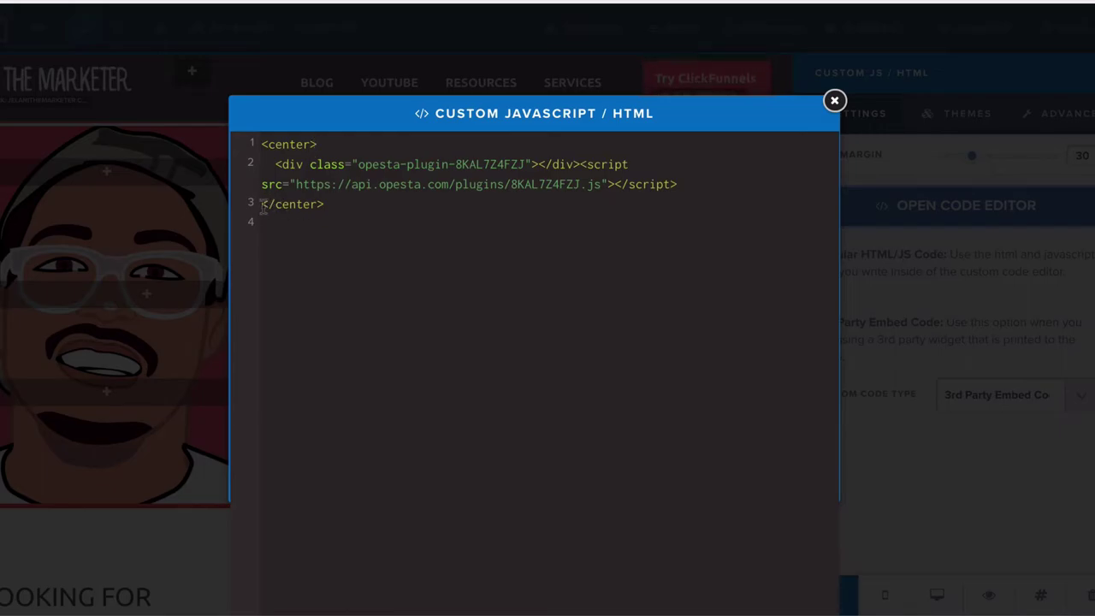
pyautogui.click(834, 100)
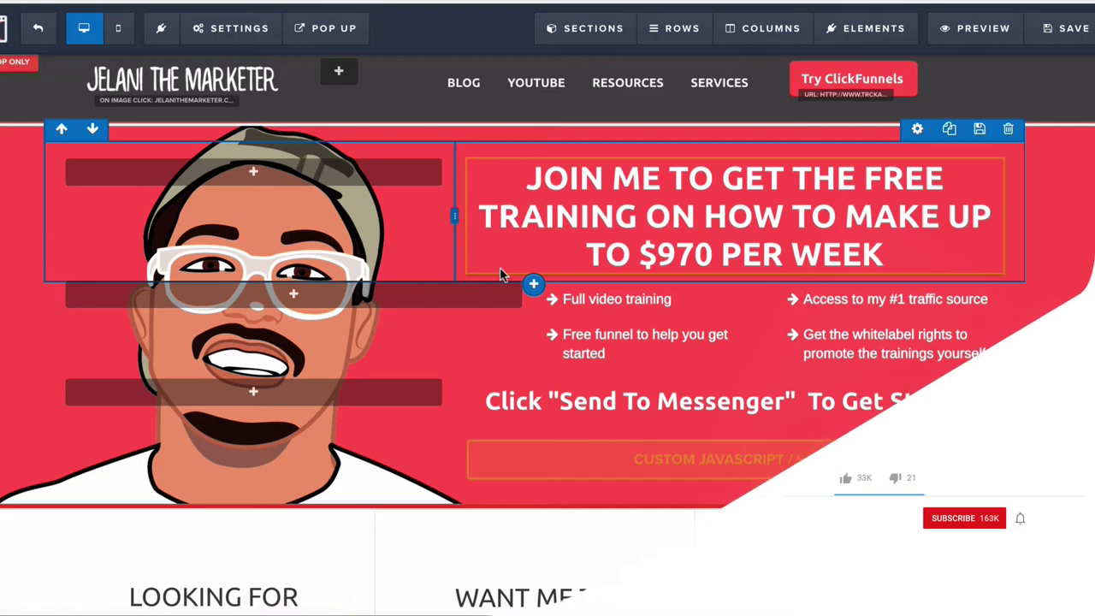
pyautogui.moveTo(325, 28)
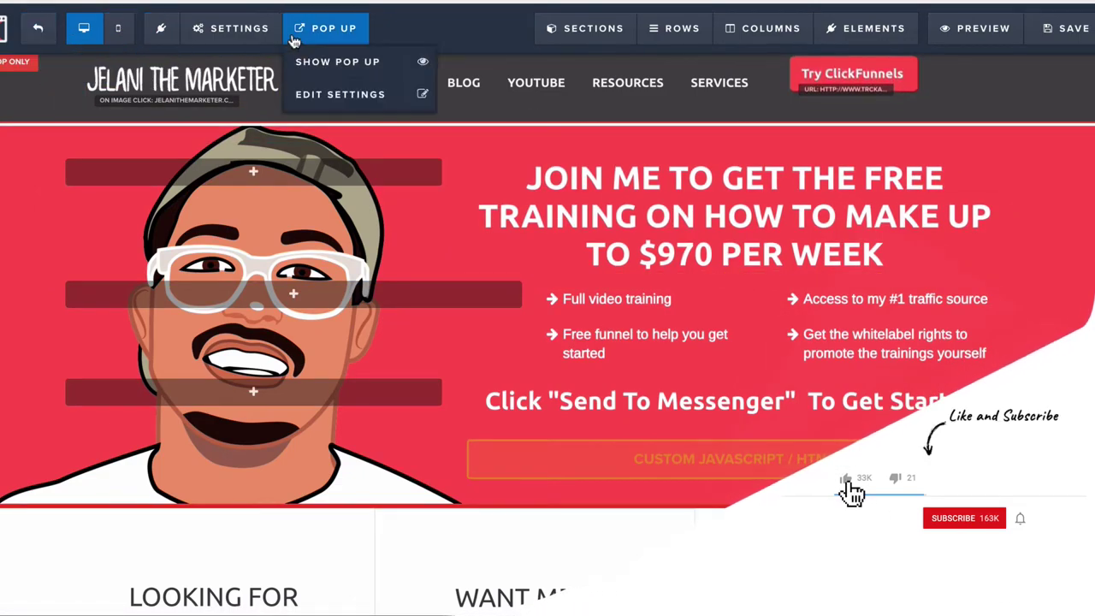
pyautogui.click(364, 64)
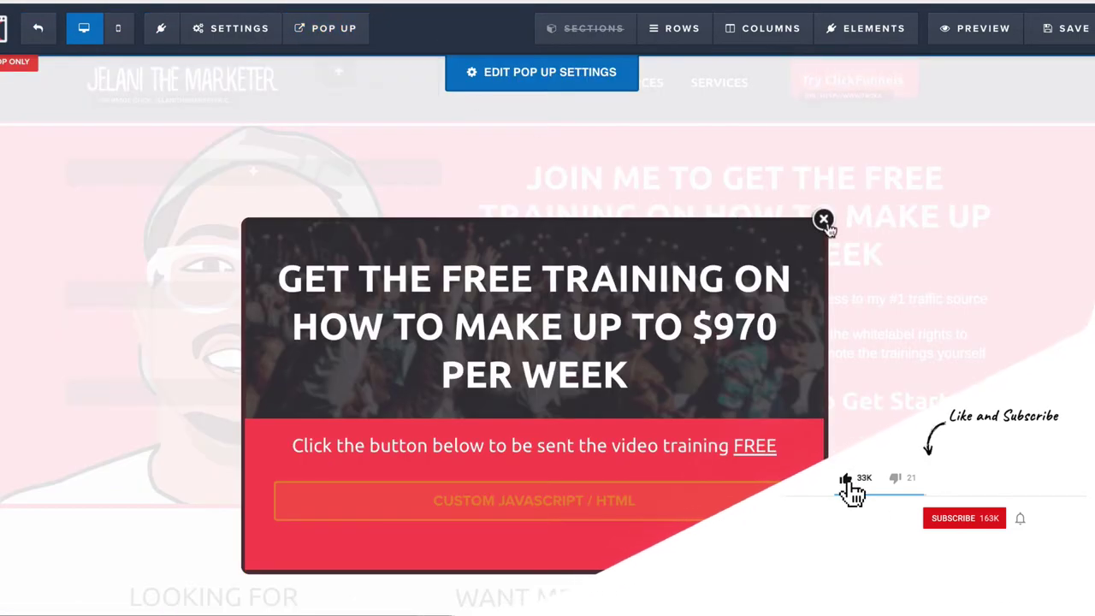
pyautogui.click(825, 219)
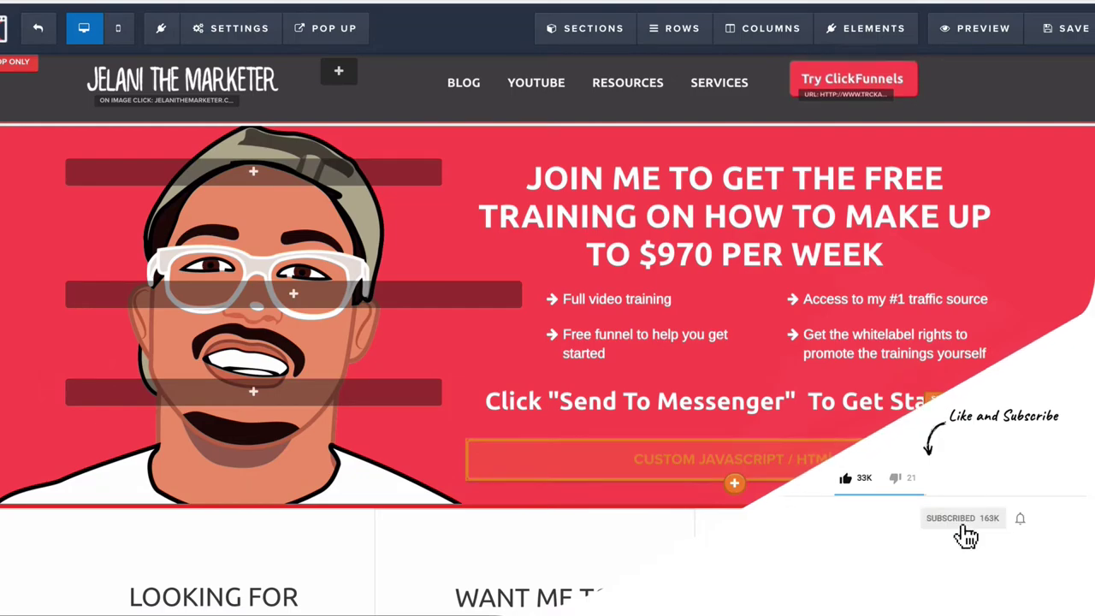
# Step: Reopen the hero embed code and select all three centered lines
pyautogui.click(684, 459)
pyautogui.click(941, 210)
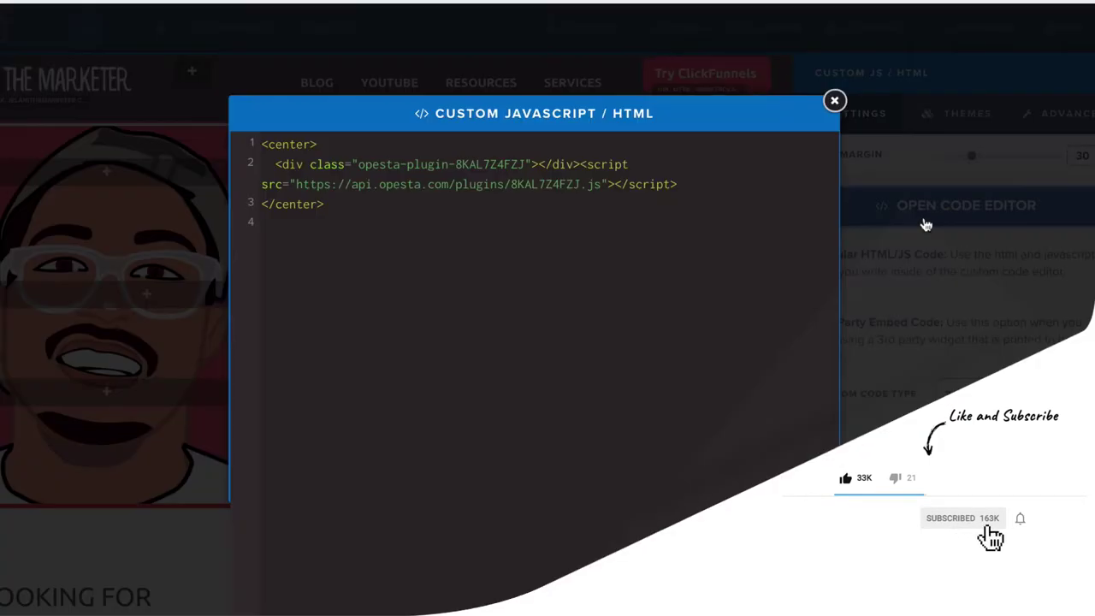
pyautogui.tripleClick(502, 183)
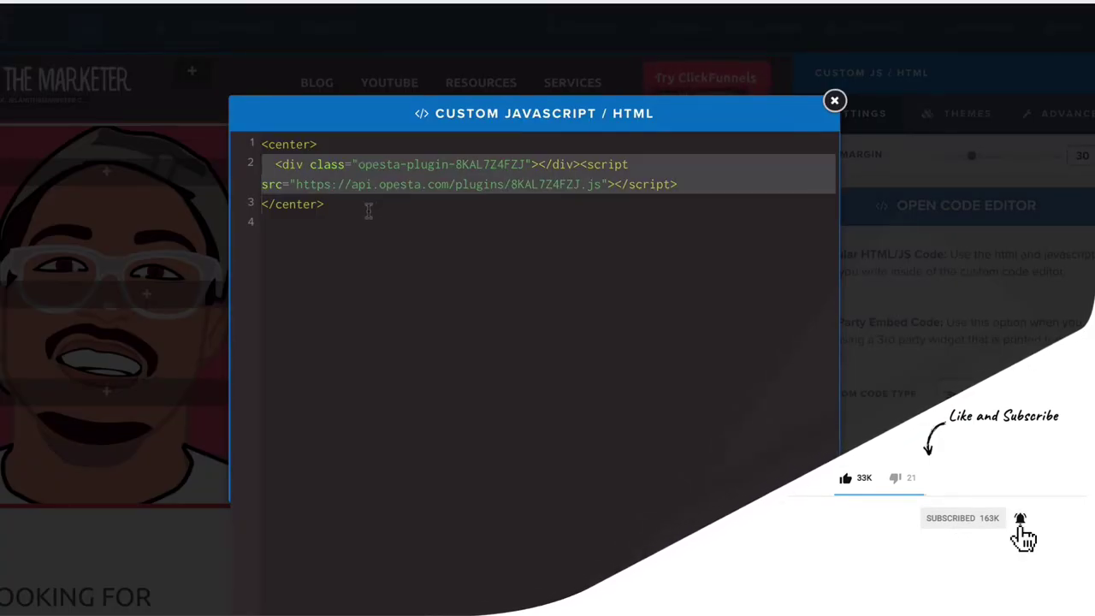
pyautogui.doubleClick(316, 203)
pyautogui.moveTo(350, 213); pyautogui.dragTo(237, 135)
pyautogui.hotkey('ctrl', 'c')
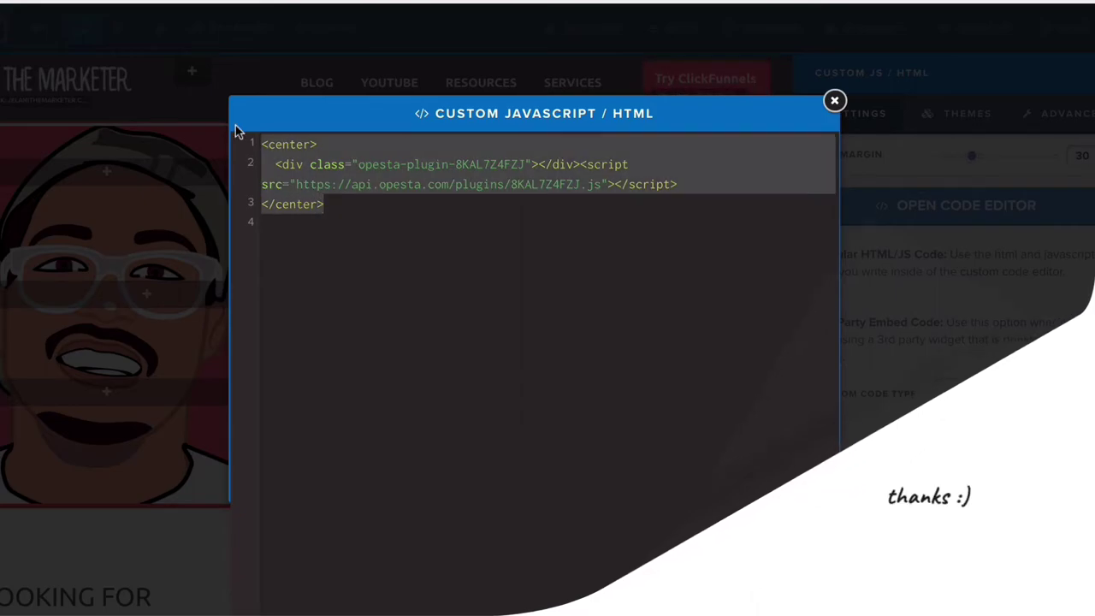
# Step: Show the page's pop-up for editing
pyautogui.click(834, 101)
pyautogui.click(231, 28)
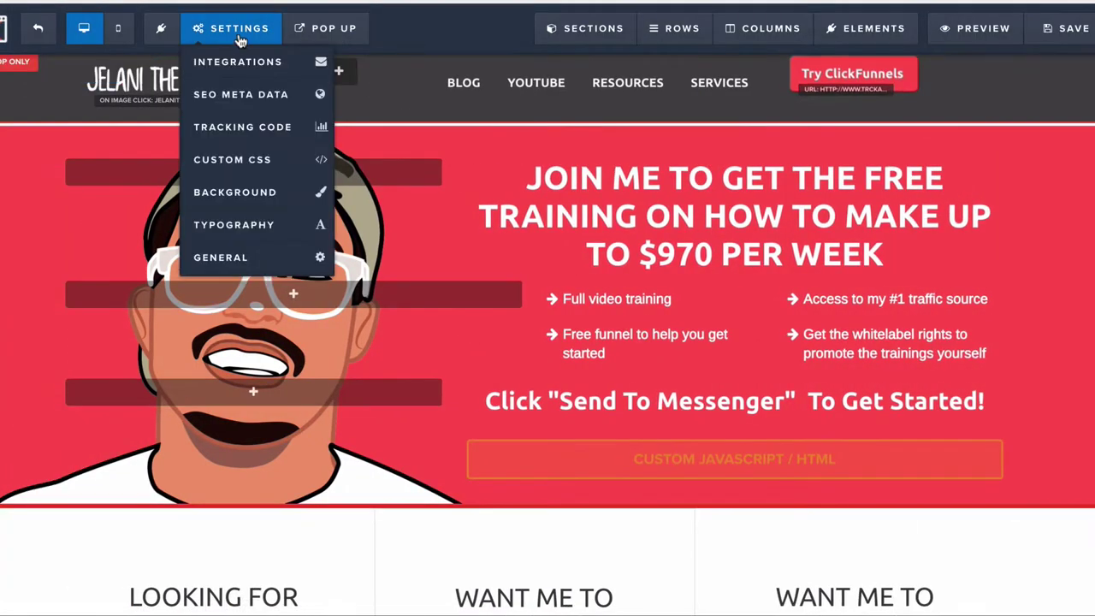
pyautogui.click(346, 29)
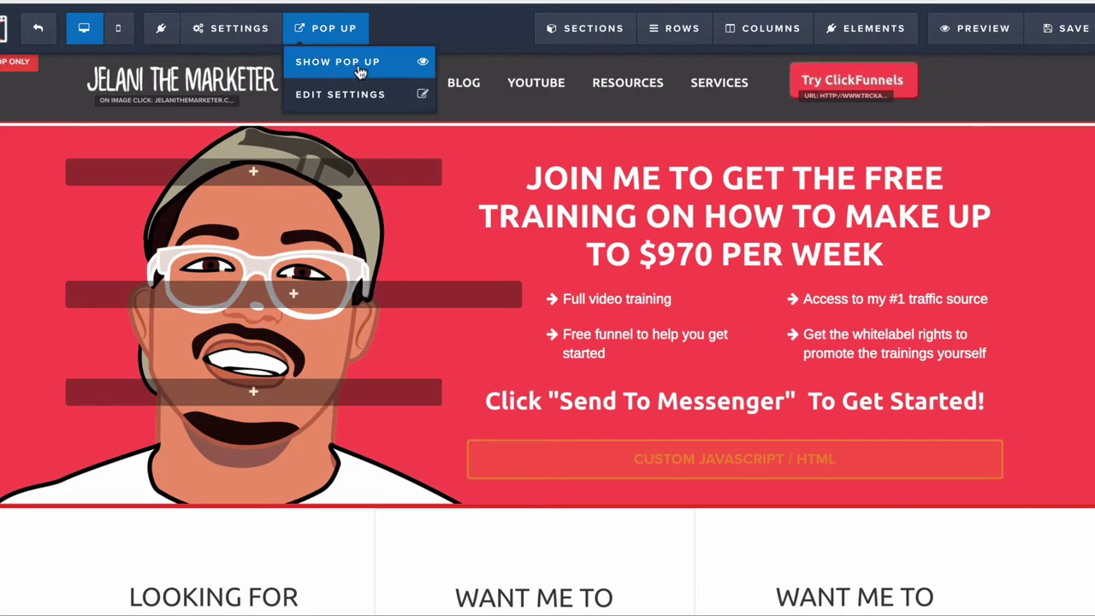
pyautogui.click(358, 65)
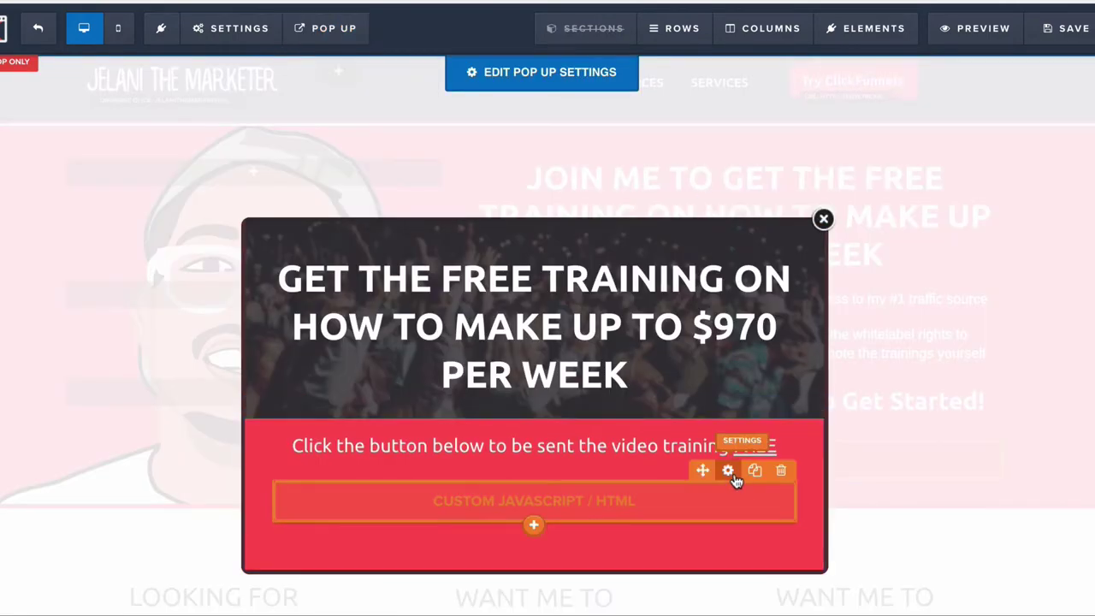
# Step: Replace the pop-up button's old widget code with the centered Opesta code and save
pyautogui.click(737, 482)
pyautogui.click(948, 216)
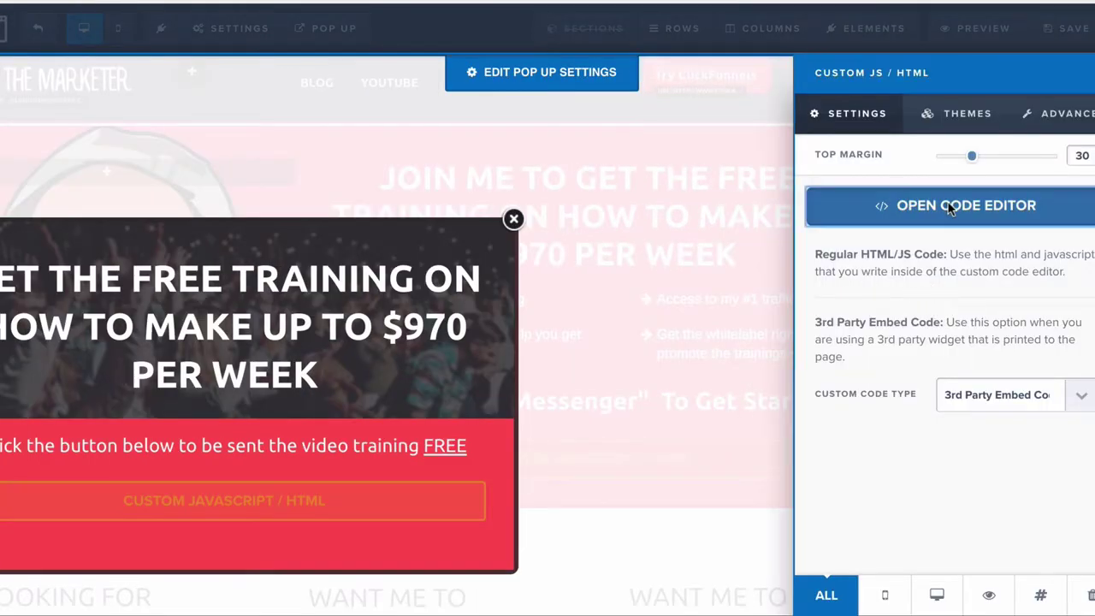
pyautogui.doubleClick(511, 144)
pyautogui.hotkey('ctrl', 'a')
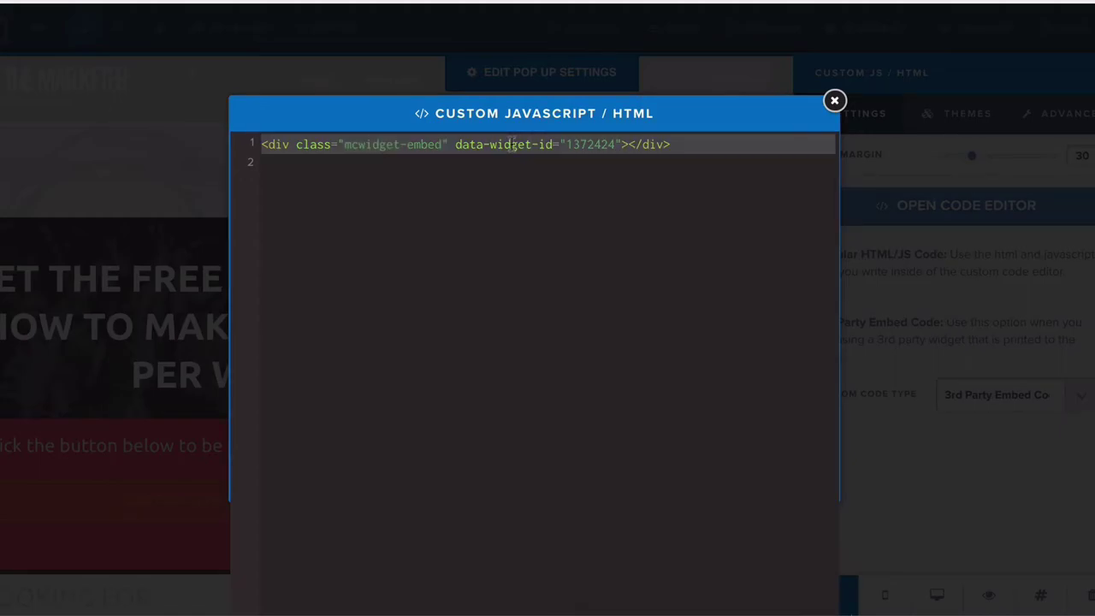
pyautogui.hotkey('ctrl', 'v')
pyautogui.click(834, 101)
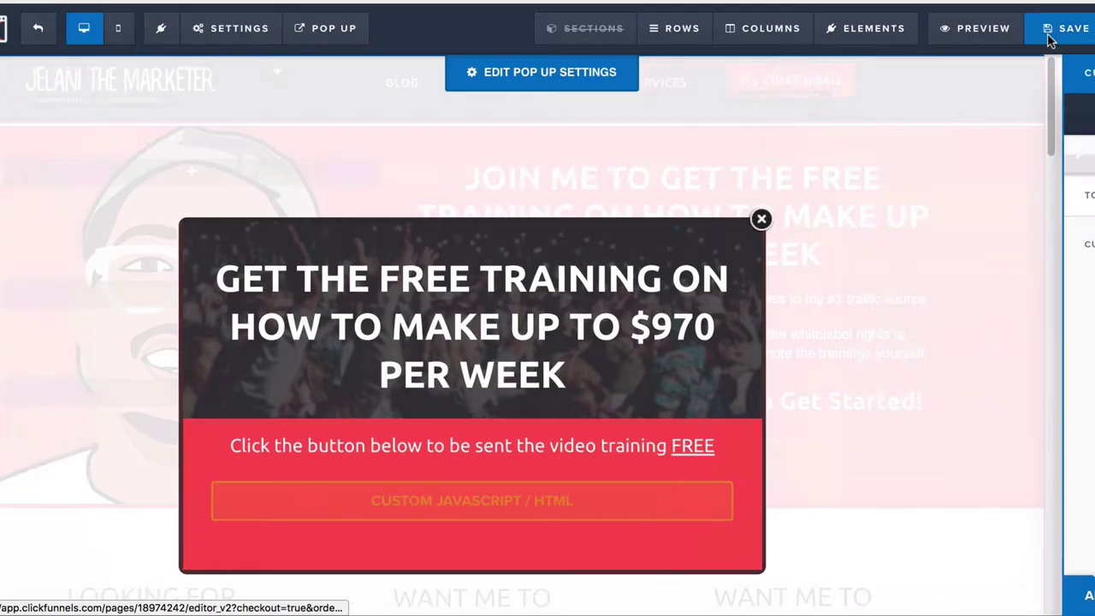
pyautogui.click(1066, 31)
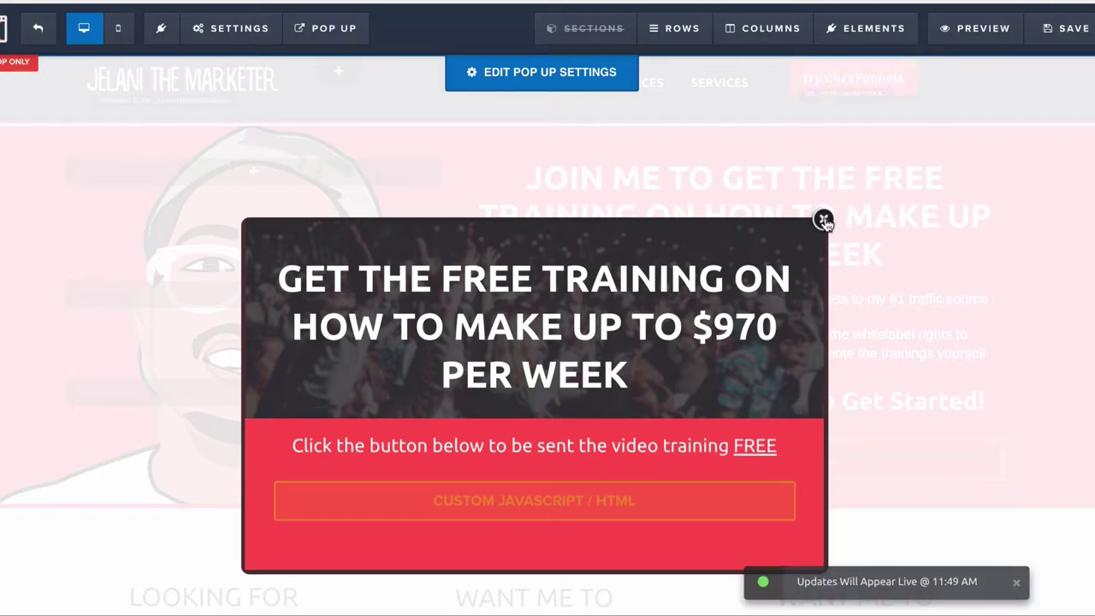
pyautogui.scroll(-15, 675, 320)
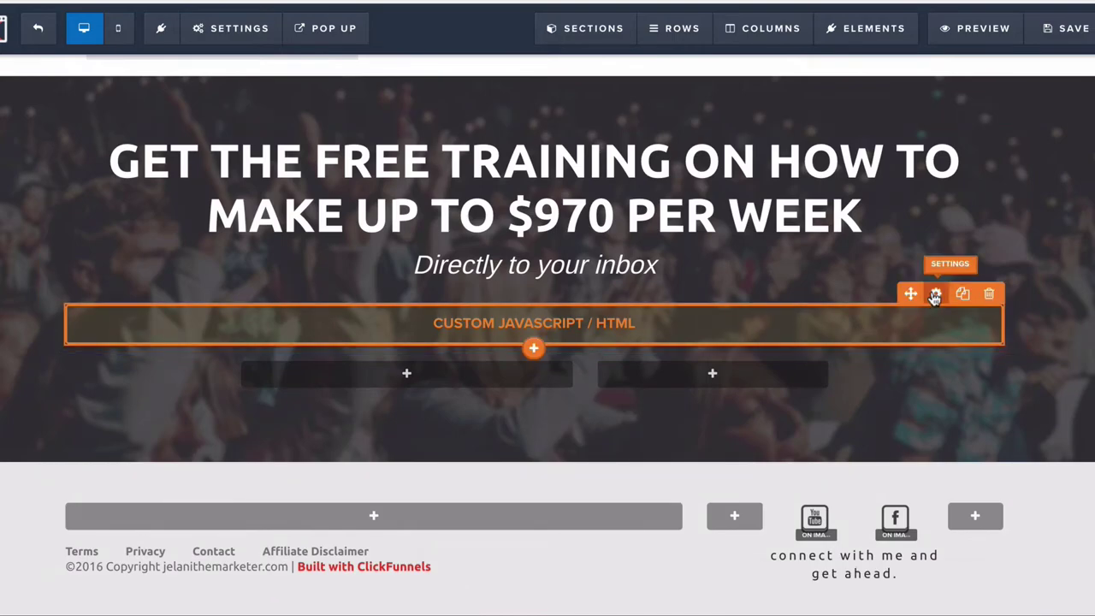
# Step: Paste the centered Opesta code over the bottom section's embed and save the page
pyautogui.click(936, 294)
pyautogui.click(955, 212)
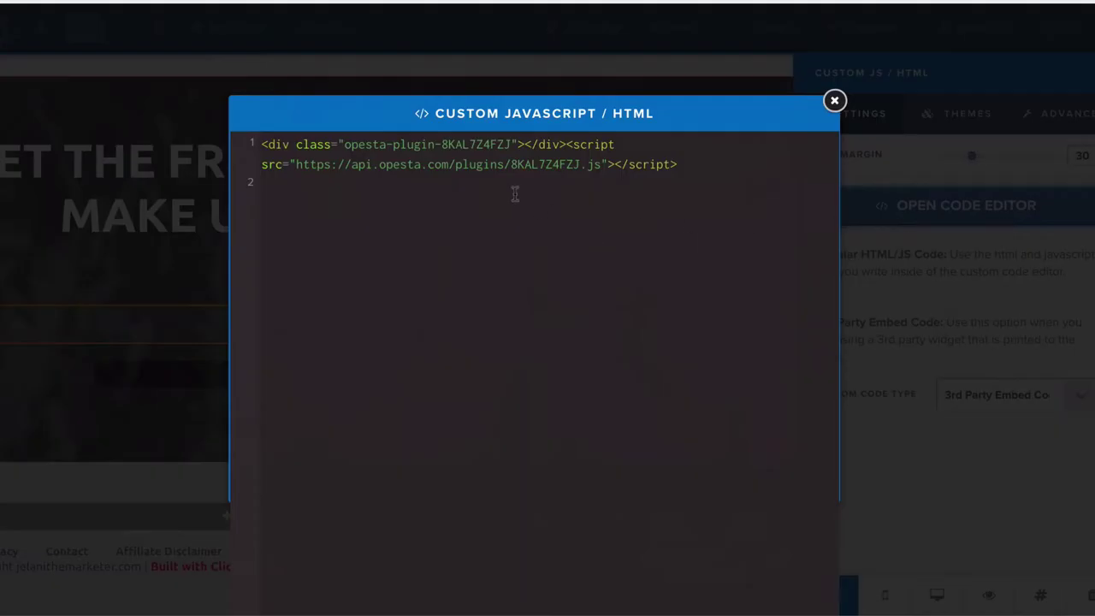
pyautogui.moveTo(515, 194); pyautogui.dragTo(249, 124)
pyautogui.hotkey('ctrl', 'v')
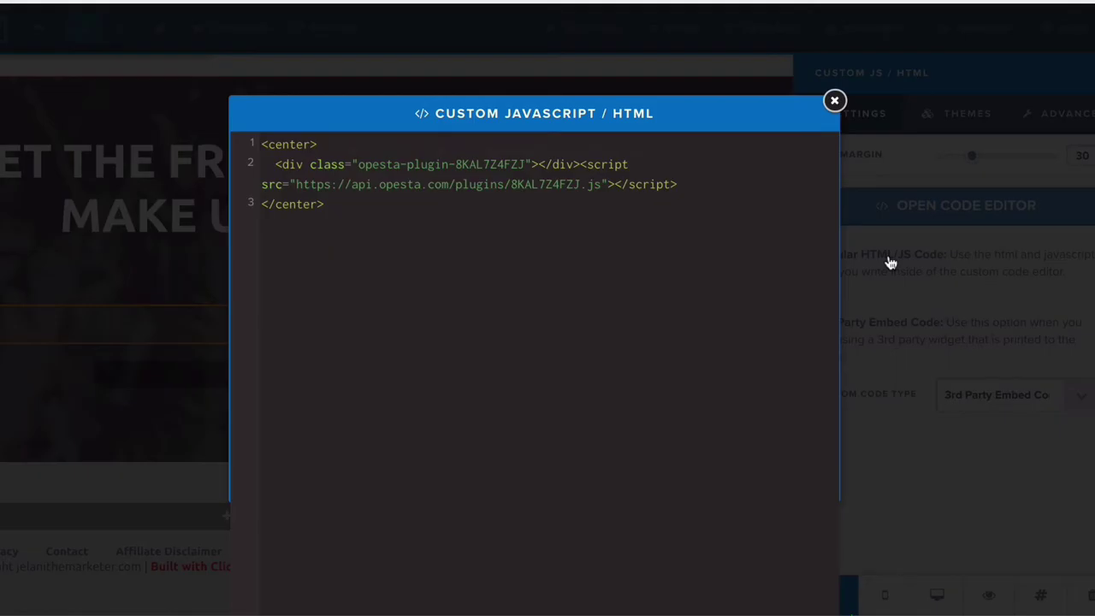
pyautogui.click(890, 262)
pyautogui.click(1062, 34)
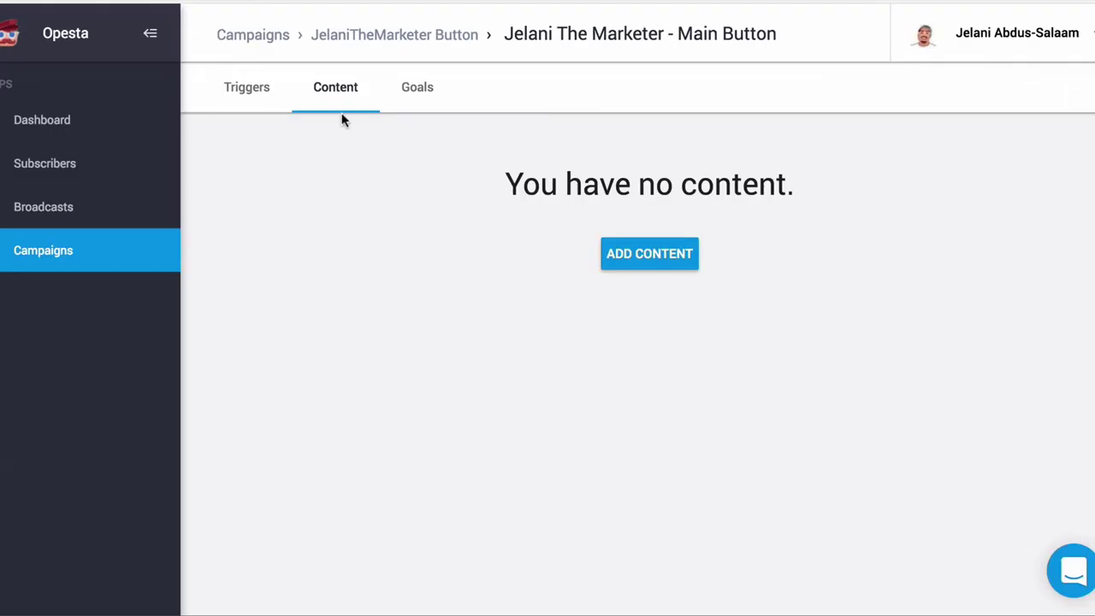
# Step: Add a tag step applying the new tag clicked_JTM-Affiliate-Training-Button
pyautogui.click(649, 255)
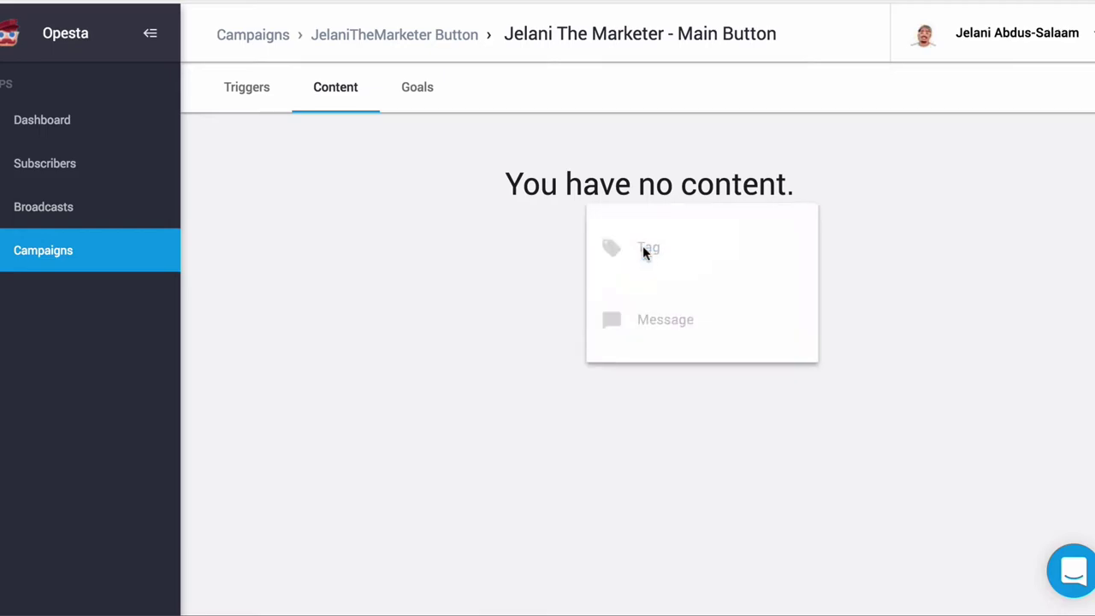
pyautogui.click(688, 264)
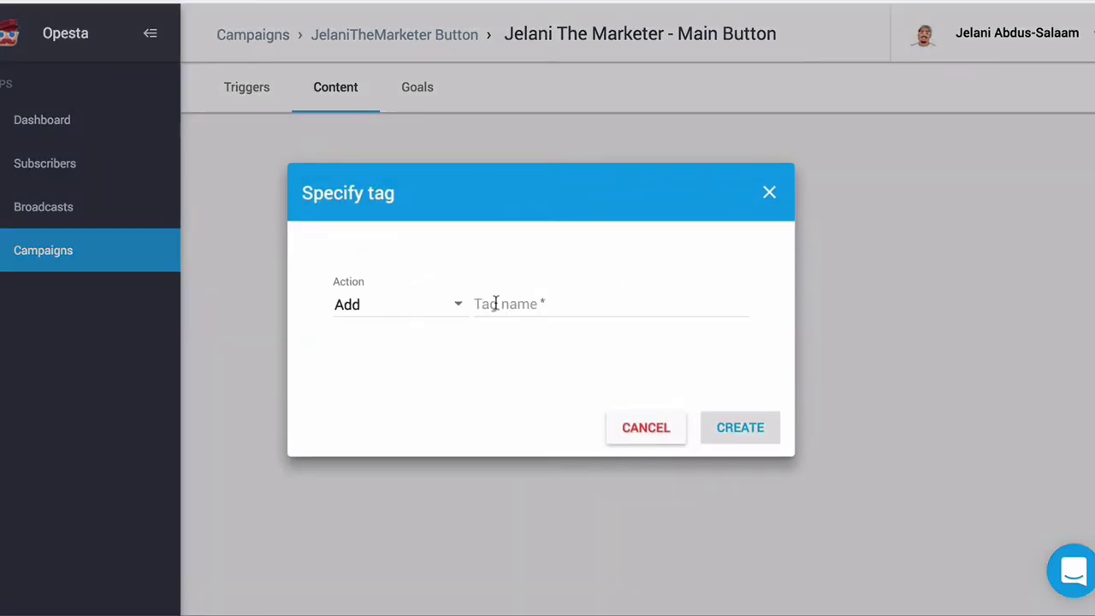
pyautogui.click(495, 303)
pyautogui.write('clicked')
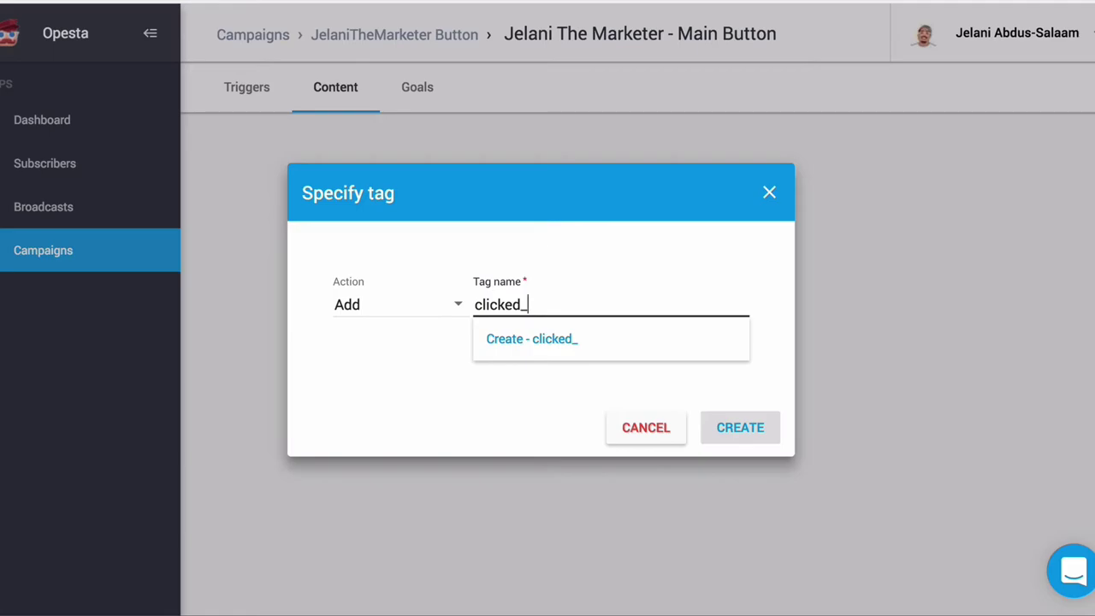
pyautogui.write('_JTM-Affiliate-TRaining')
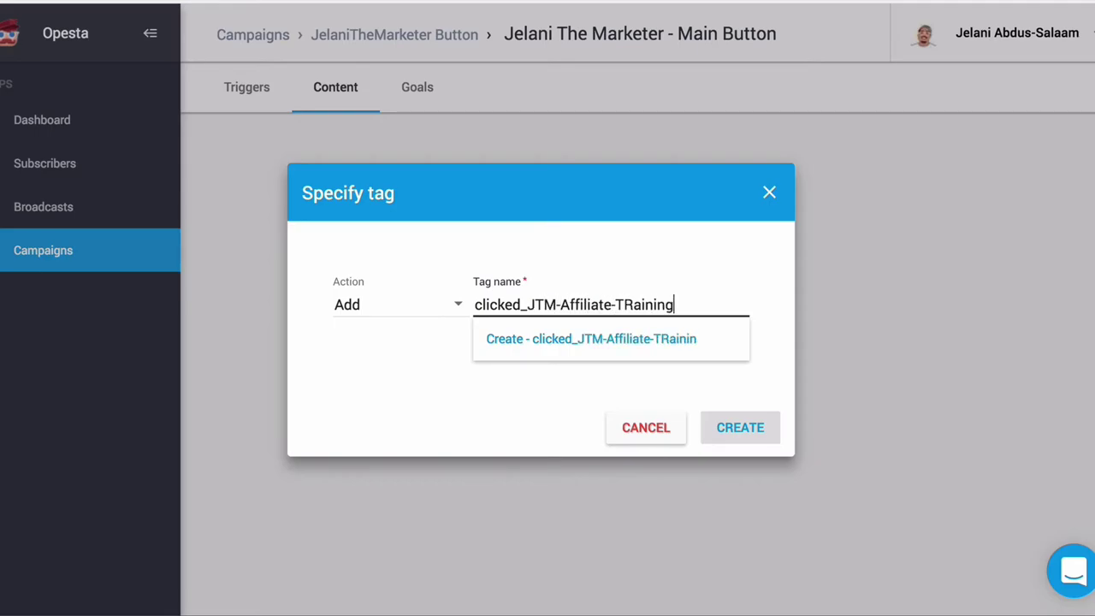
pyautogui.write('-Button')
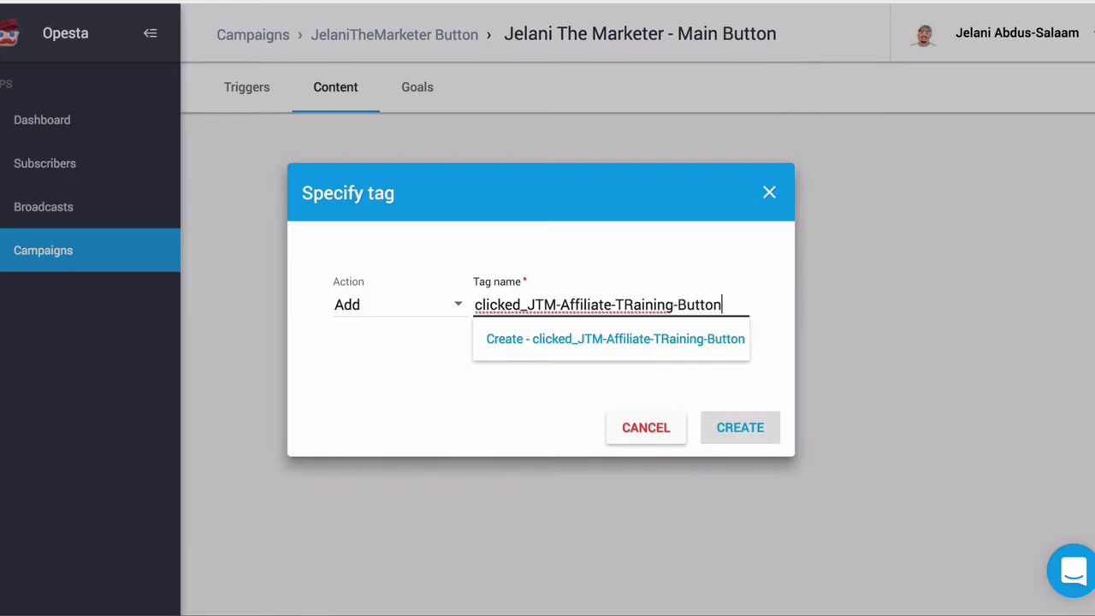
pyautogui.click(631, 305)
pyautogui.press('BackSpace')
pyautogui.write('r')
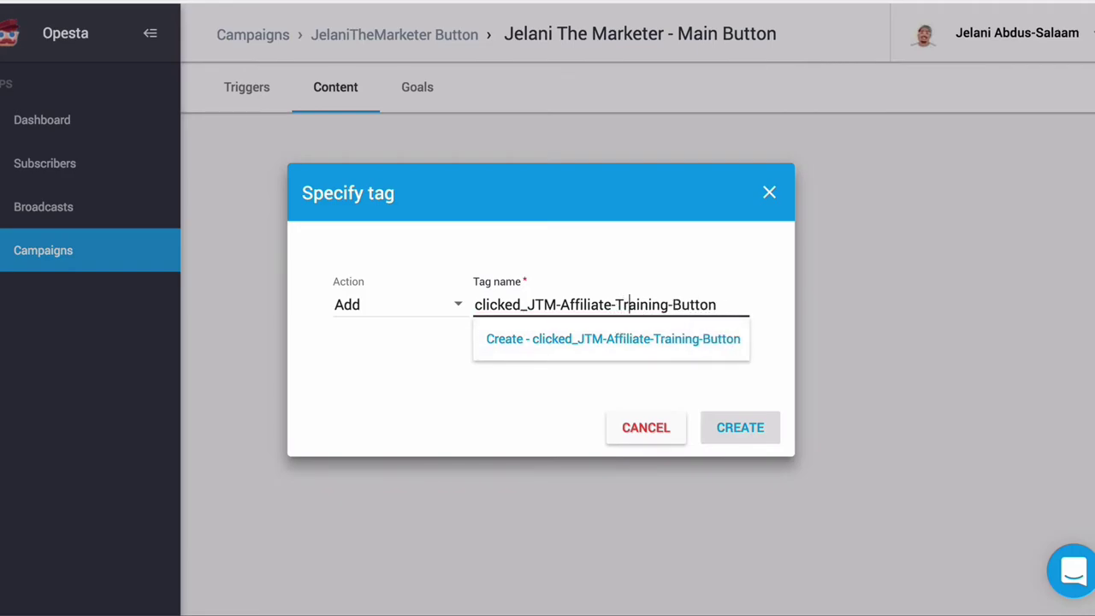
pyautogui.click(676, 357)
pyautogui.click(740, 430)
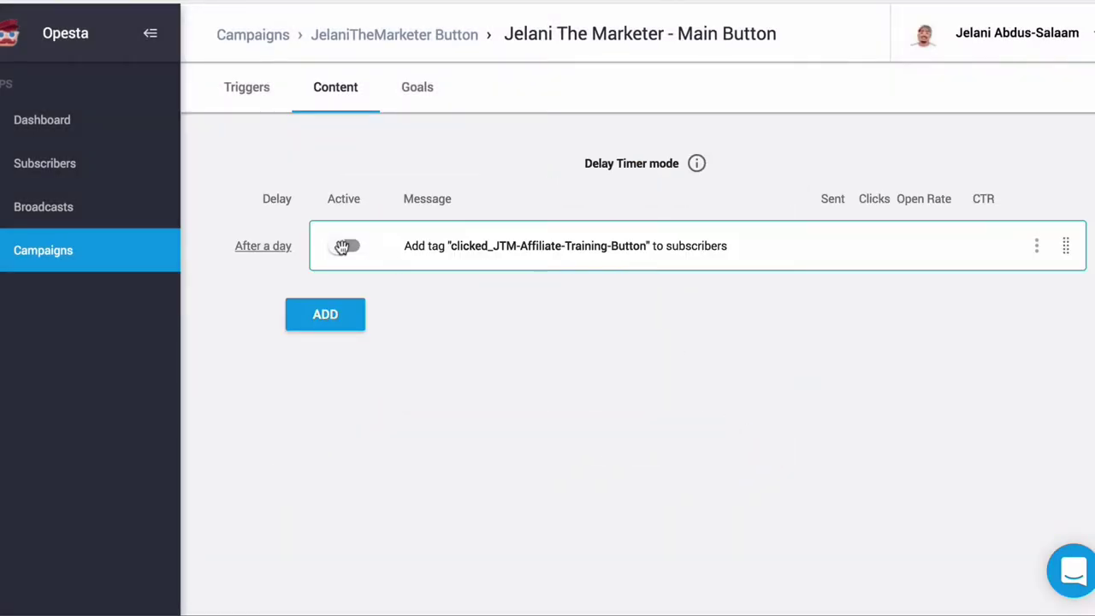
# Step: Activate the tag step and set its wait to 0 with no delay on any day
pyautogui.click(346, 248)
pyautogui.click(267, 246)
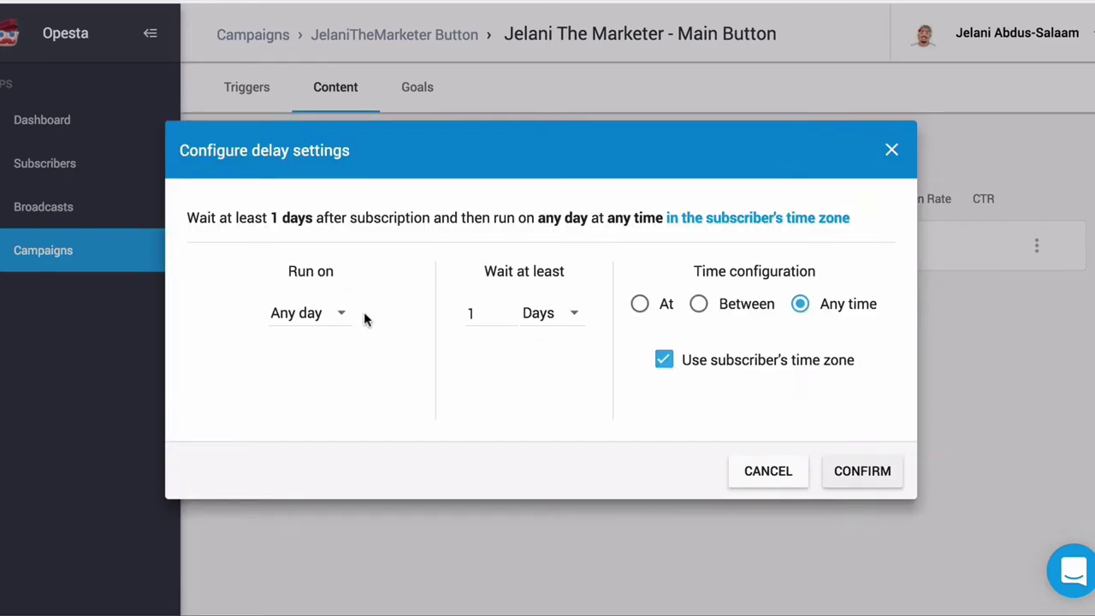
pyautogui.click(334, 315)
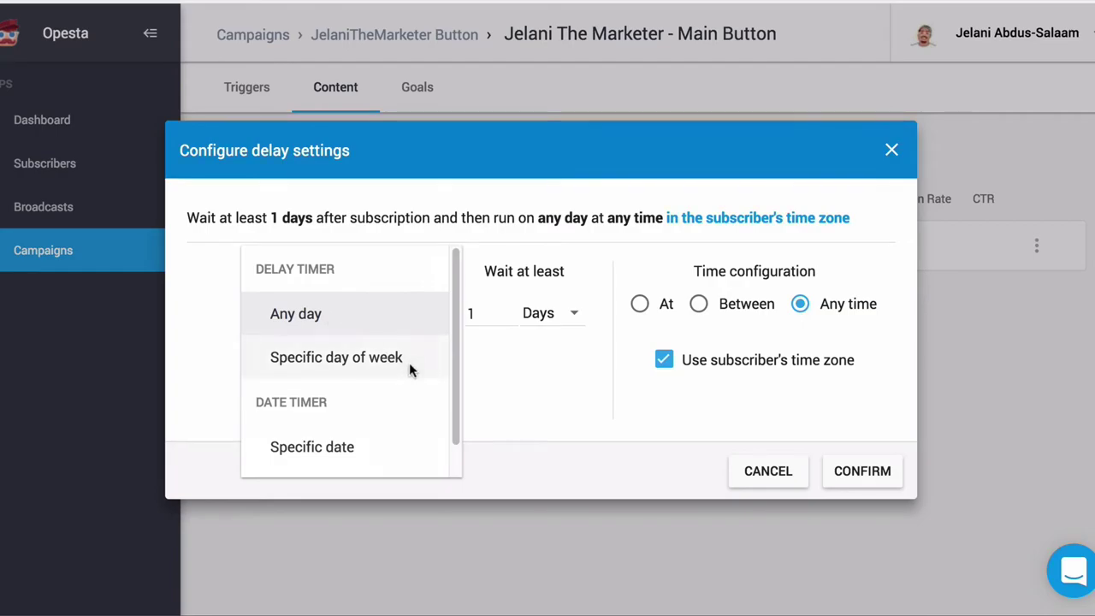
pyautogui.click(221, 359)
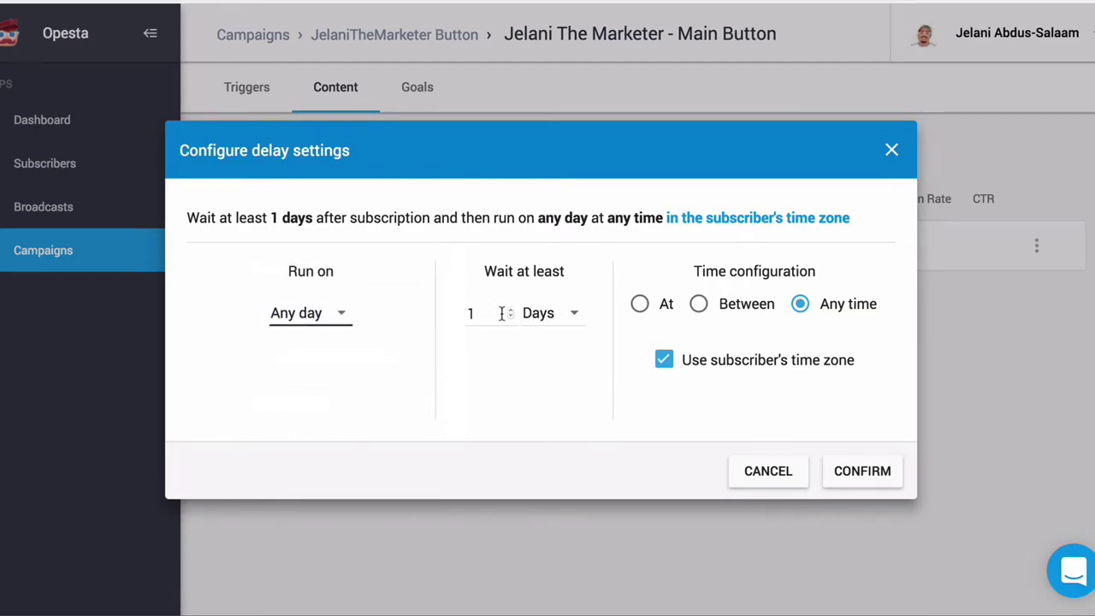
pyautogui.click(498, 314)
pyautogui.press('BackSpace')
pyautogui.write('0')
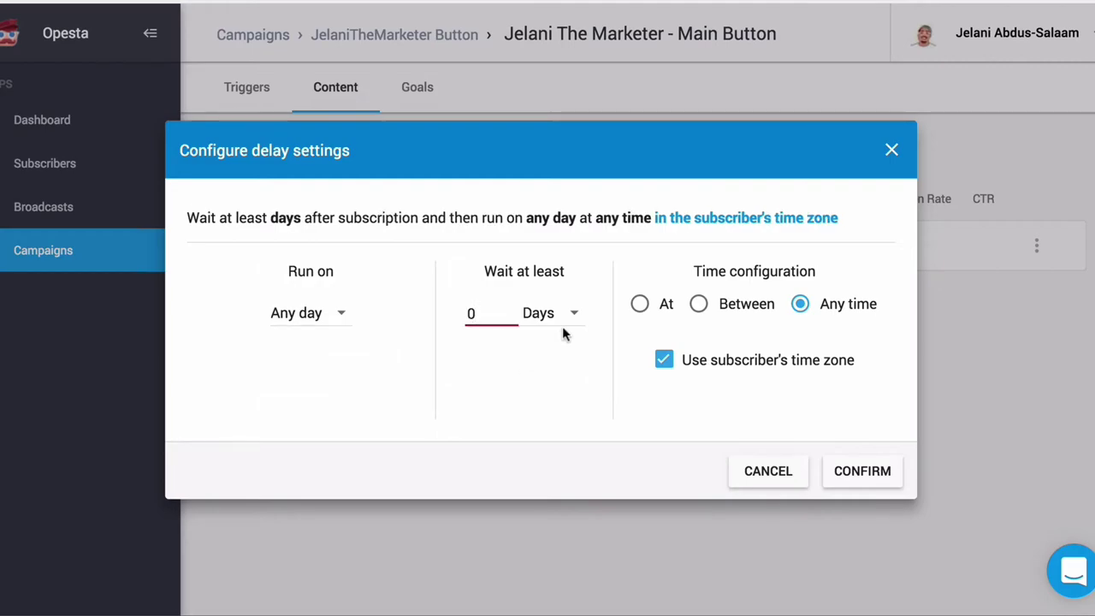
pyautogui.click(539, 318)
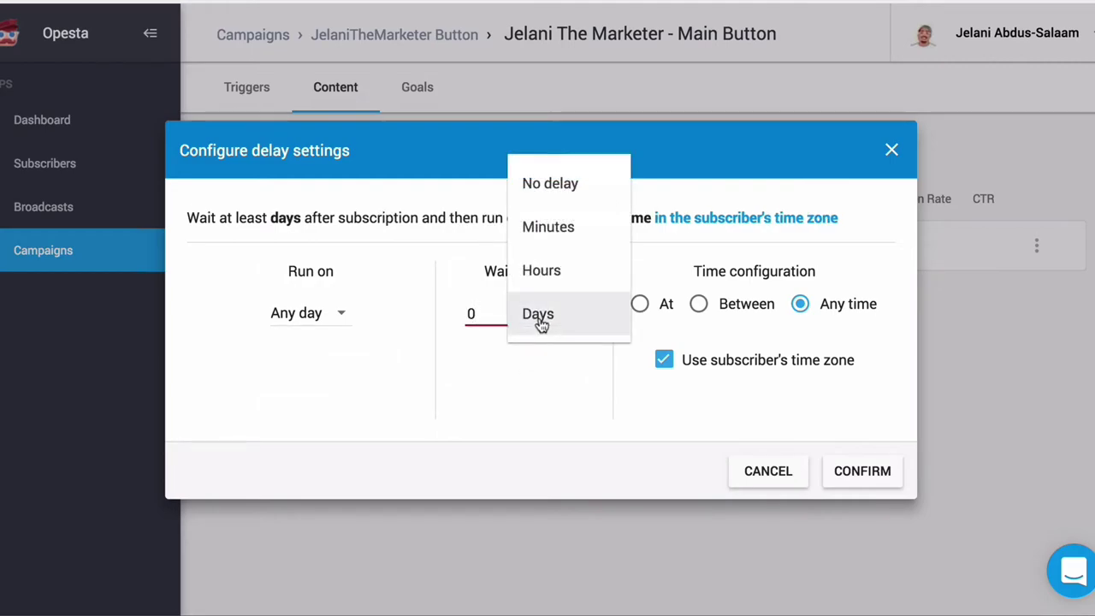
pyautogui.click(550, 183)
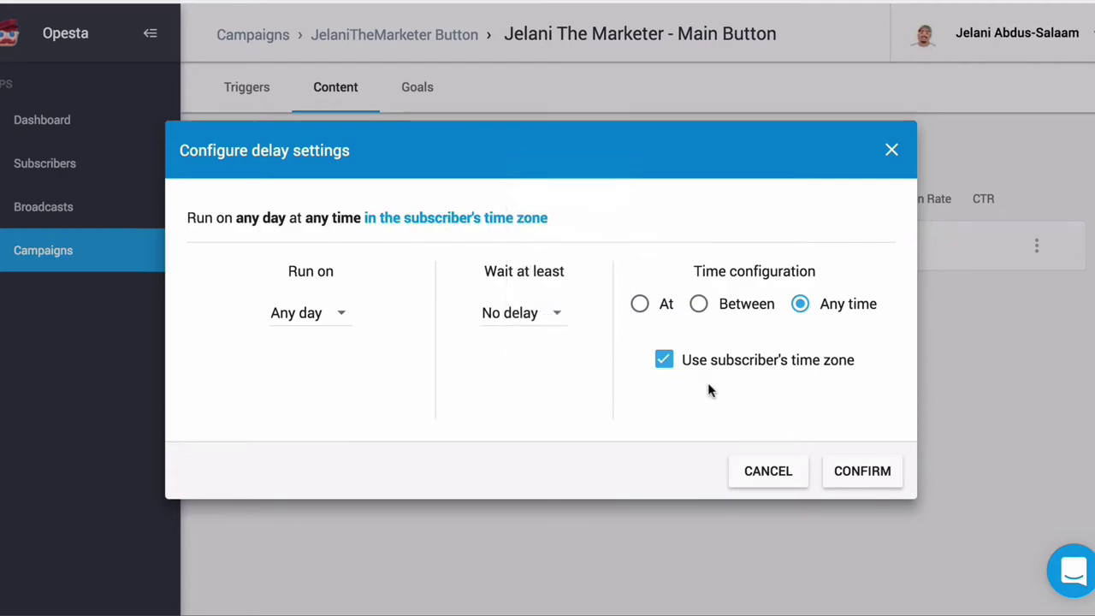
pyautogui.click(886, 482)
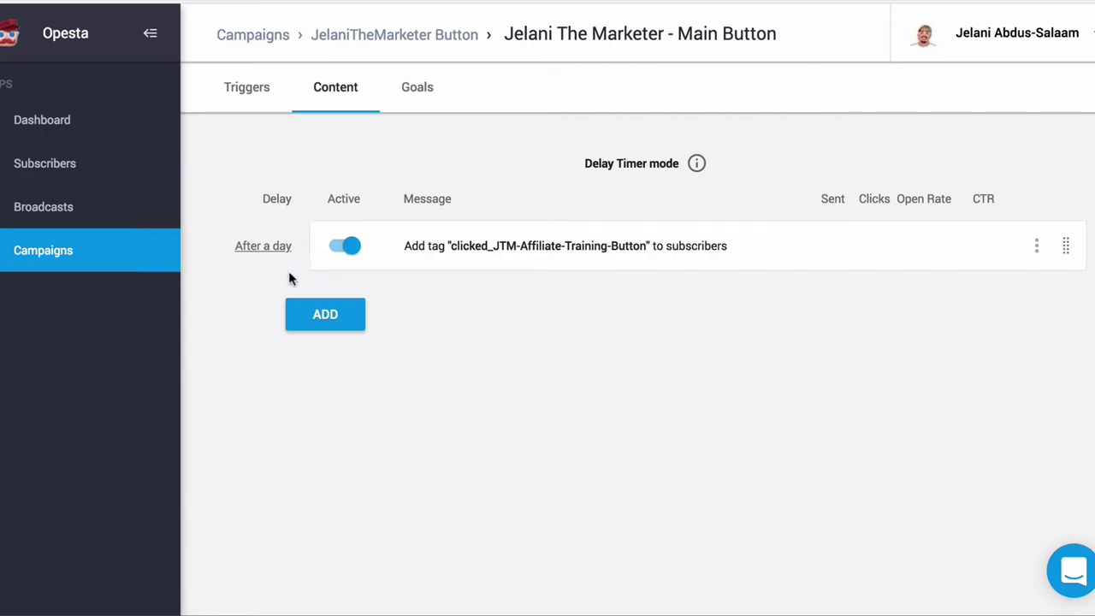
# Step: Reset the tag step's wait to No delay so it runs Immediately
pyautogui.click(266, 250)
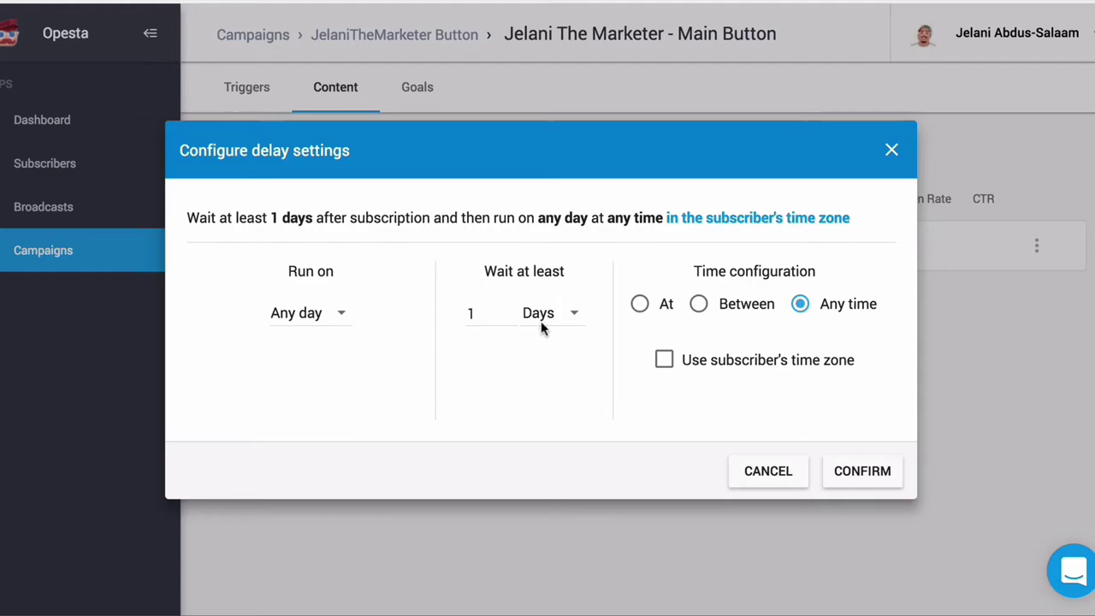
pyautogui.click(540, 328)
pyautogui.click(534, 183)
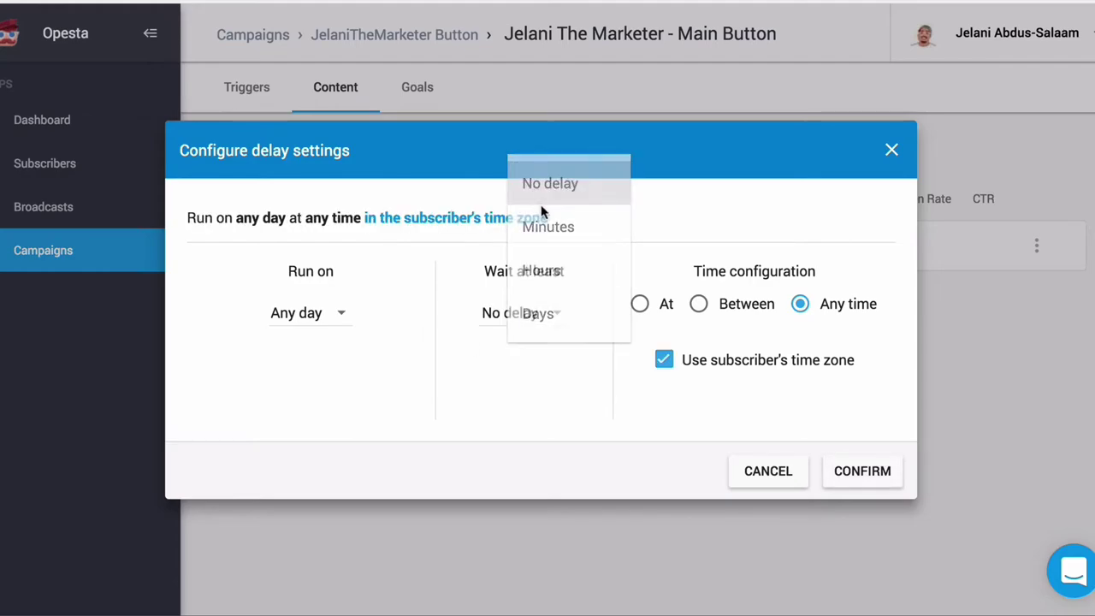
pyautogui.click(313, 313)
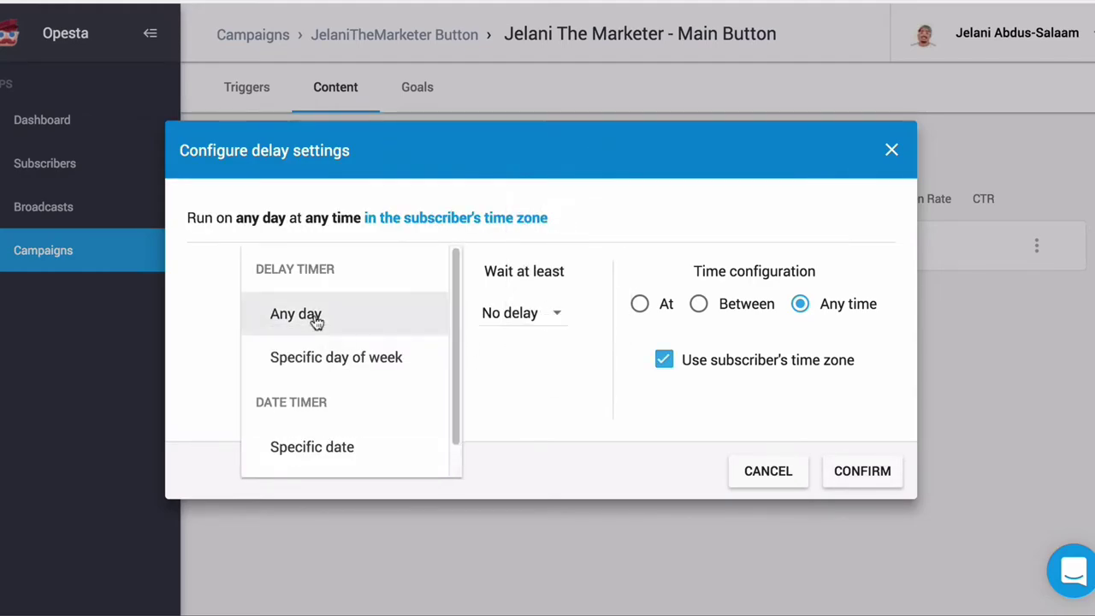
pyautogui.scroll(-1, 338, 419)
pyautogui.click(488, 371)
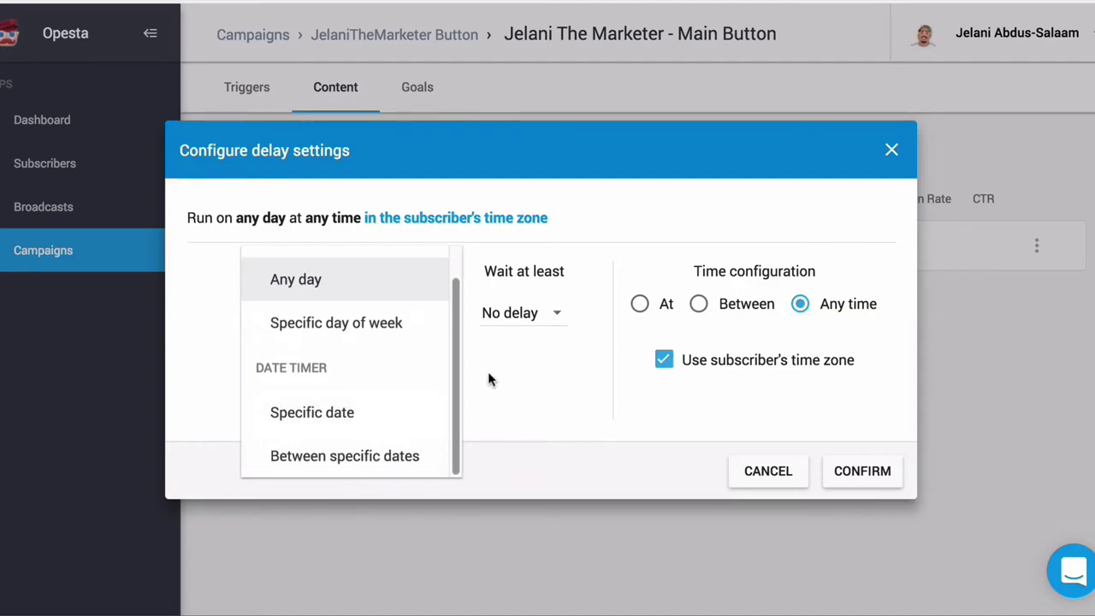
pyautogui.click(864, 471)
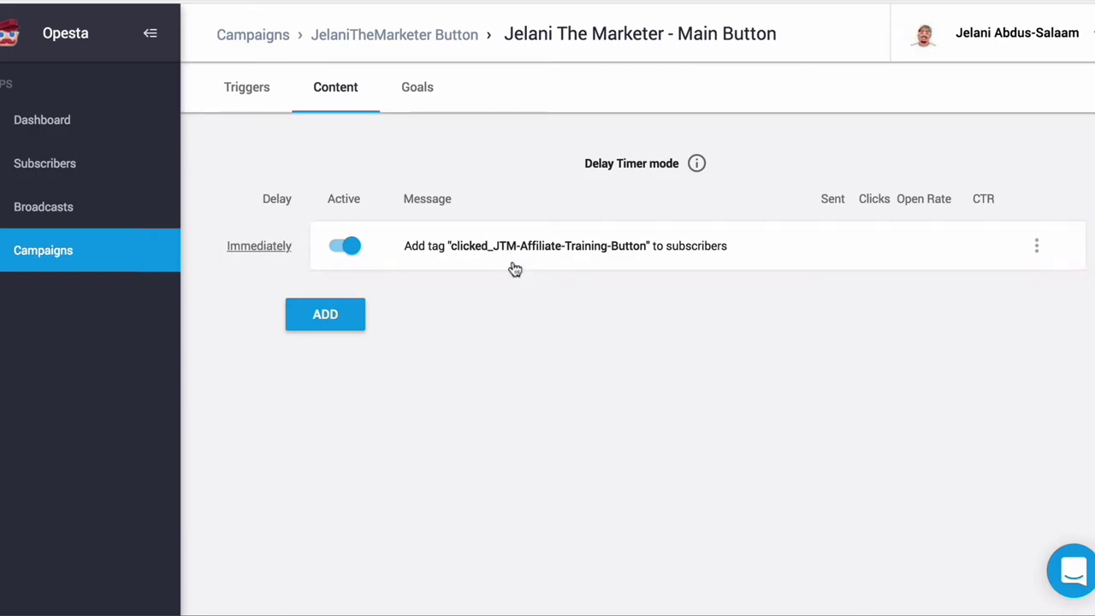
pyautogui.click(325, 314)
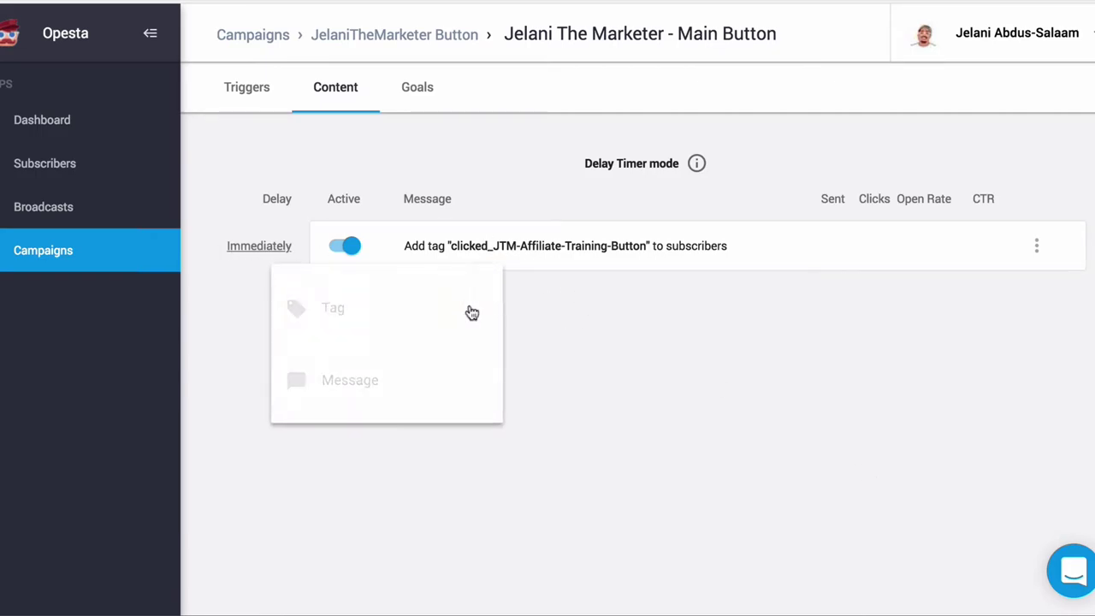
# Step: Create a new message step with a 3-second typing pause at the top
pyautogui.click(362, 384)
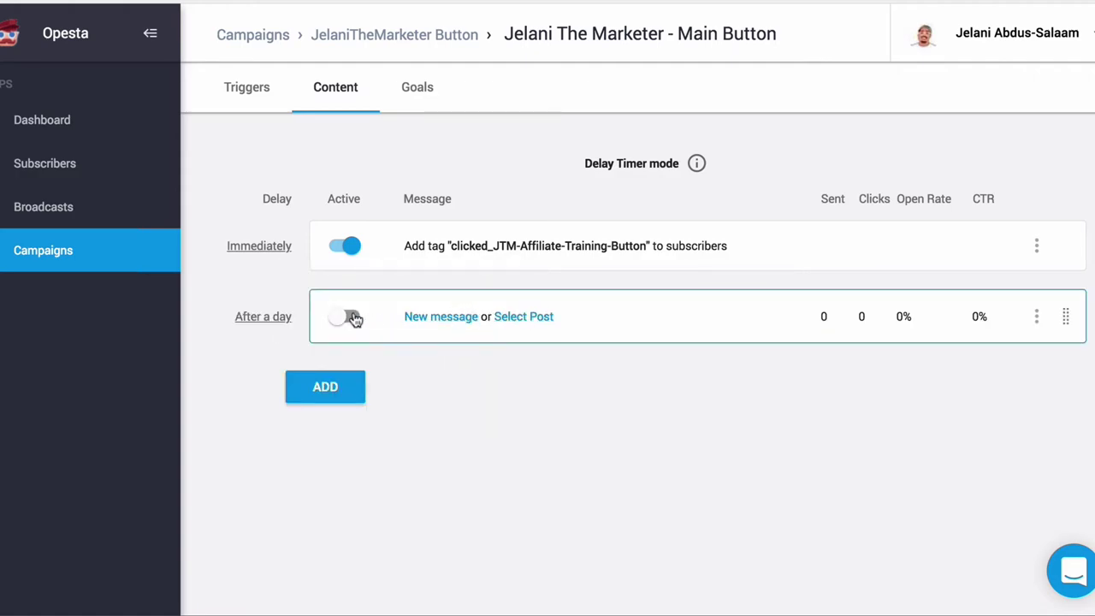
pyautogui.click(461, 320)
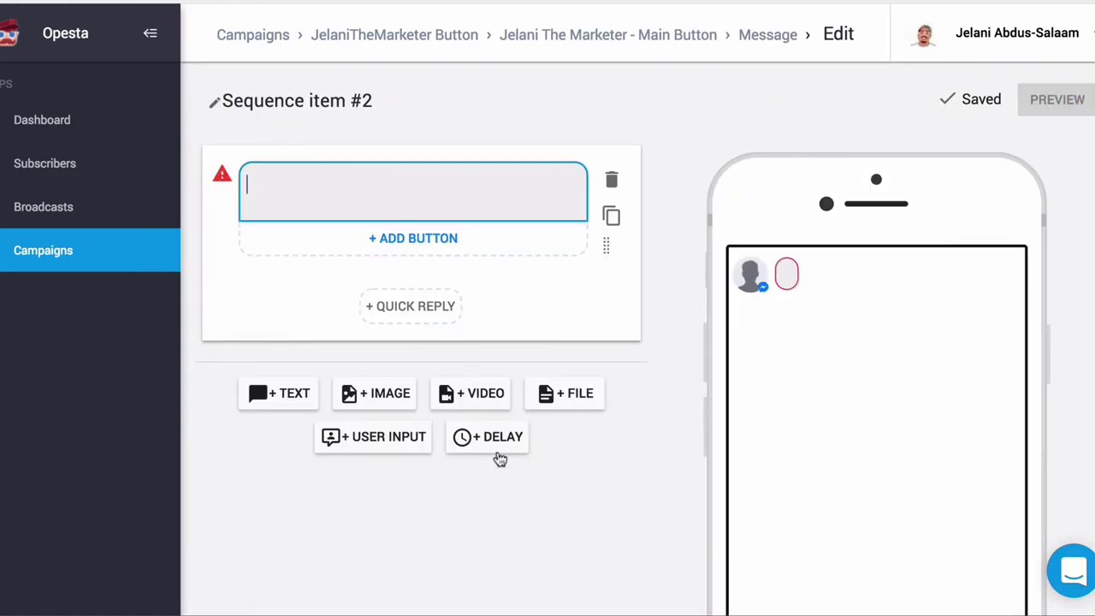
pyautogui.click(486, 436)
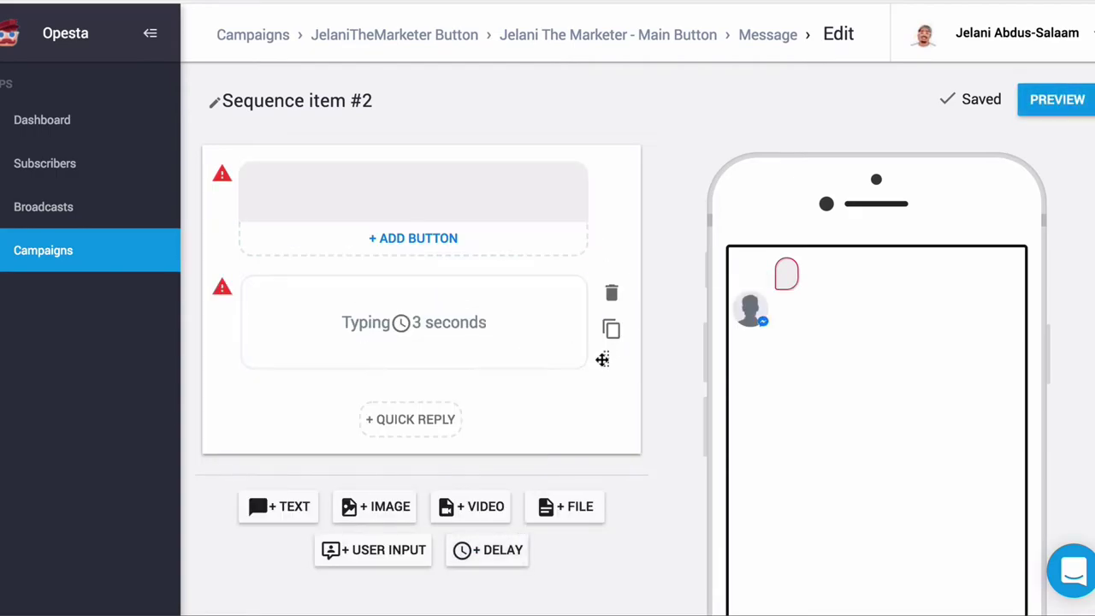
pyautogui.moveTo(602, 360); pyautogui.dragTo(606, 214)
# Step: Write the message text 'Hey' followed by the First Name variable
pyautogui.click(431, 296)
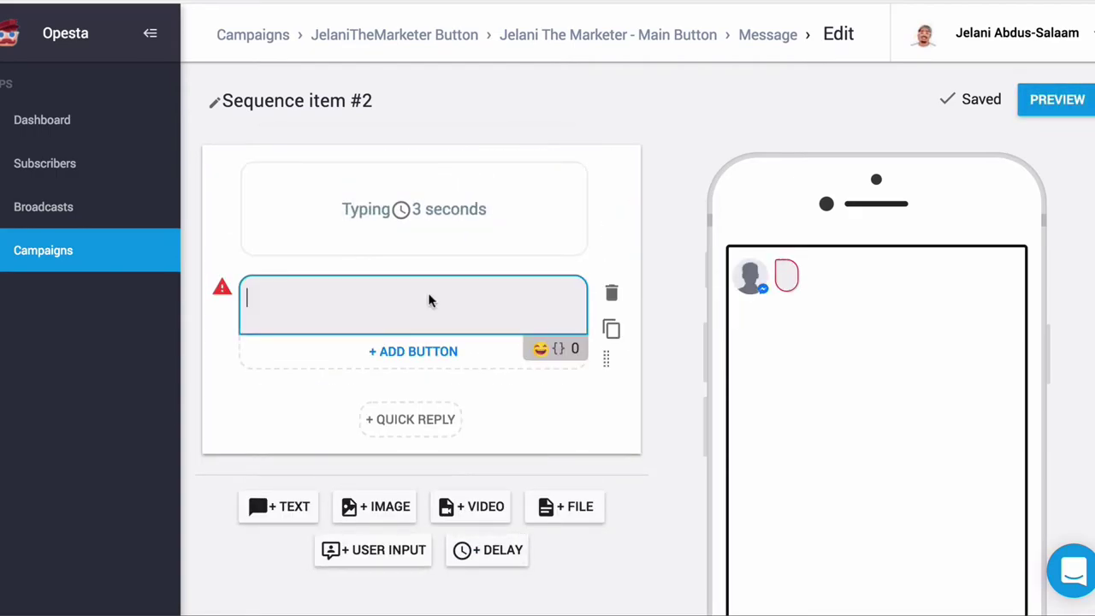
pyautogui.write('Hey')
pyautogui.click(559, 348)
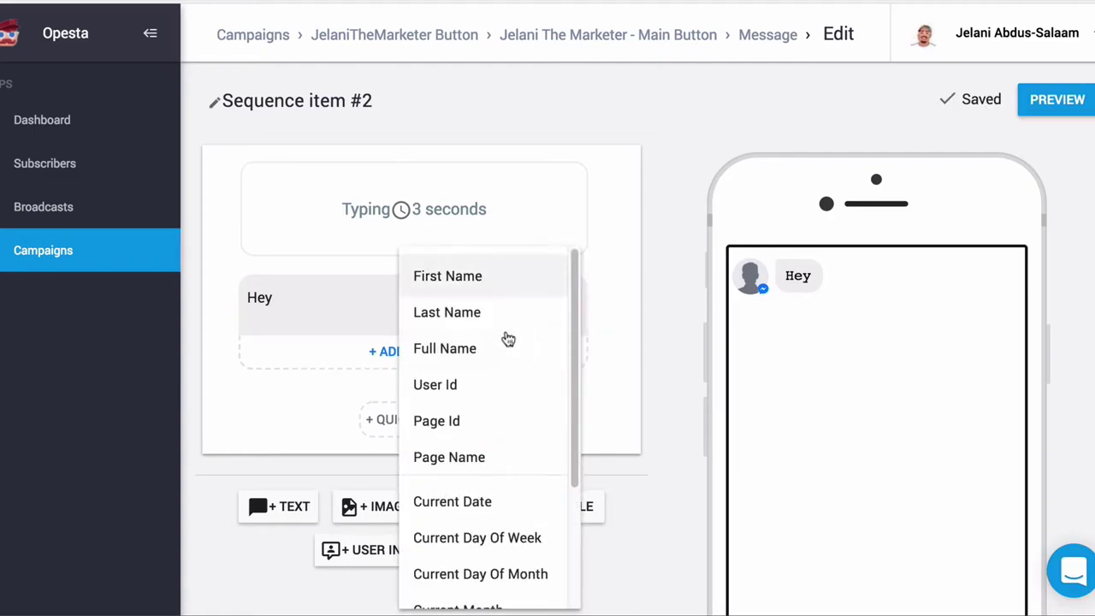
pyautogui.click(443, 282)
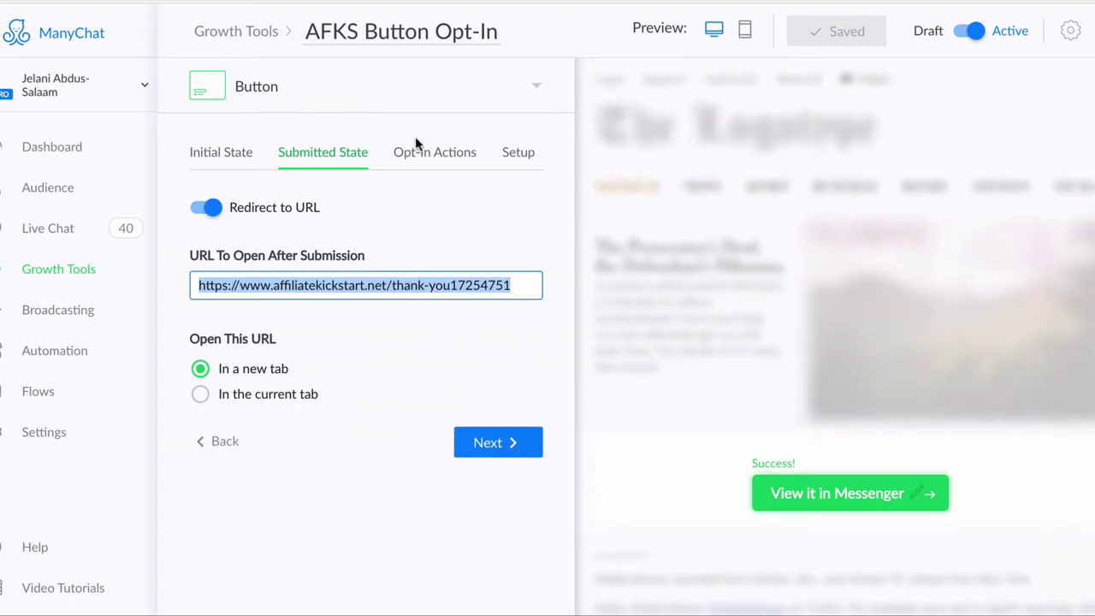
pyautogui.click(422, 150)
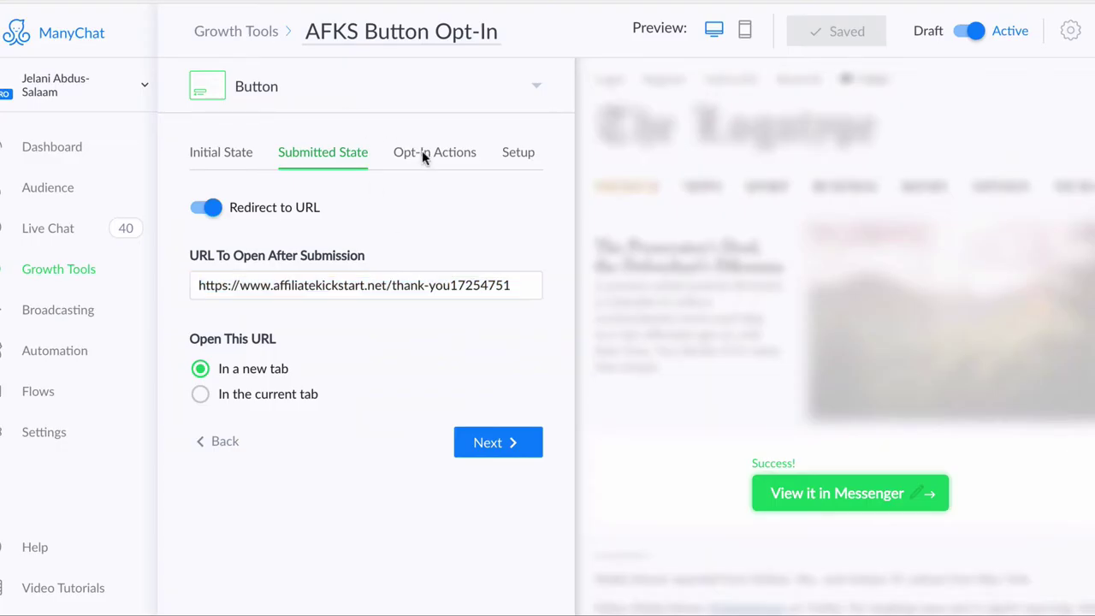
pyautogui.scroll(2, 703, 359)
pyautogui.scroll(1, 704, 359)
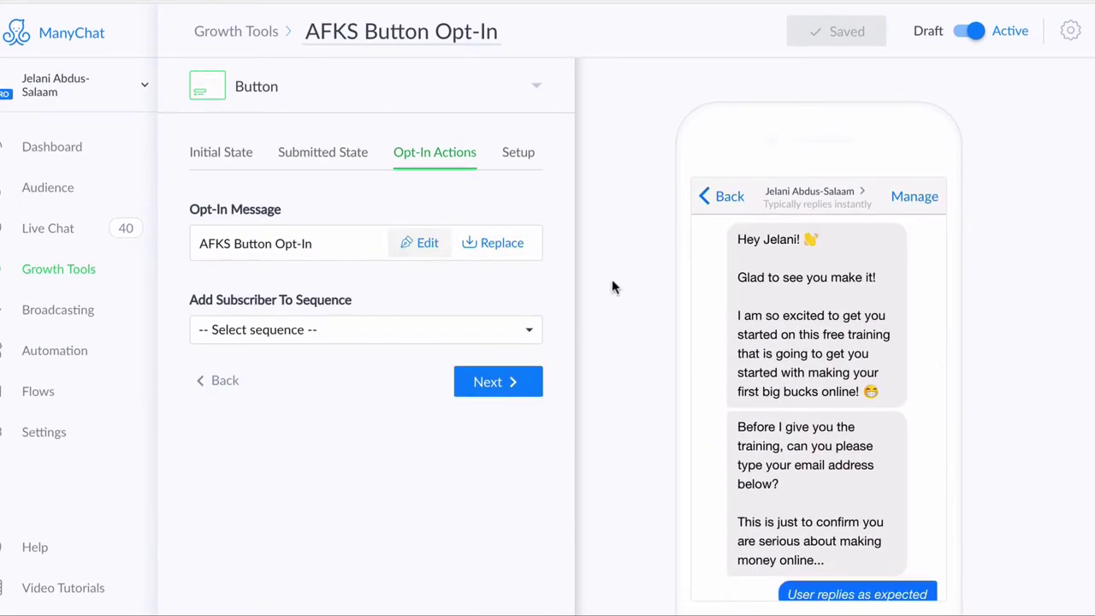
pyautogui.click(415, 243)
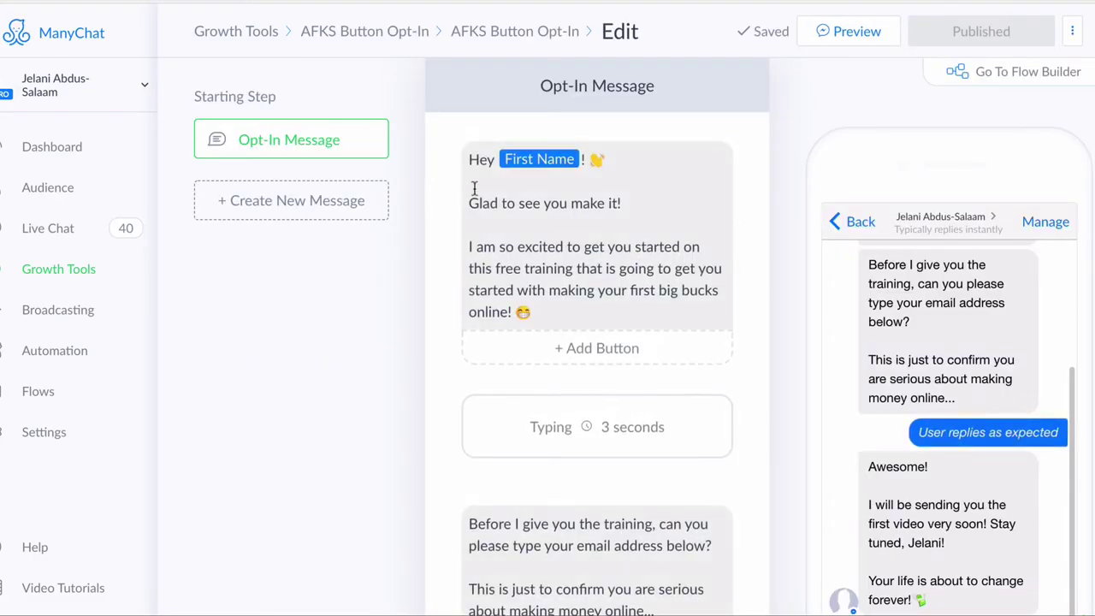
pyautogui.moveTo(469, 160); pyautogui.dragTo(579, 310)
pyautogui.click(567, 312)
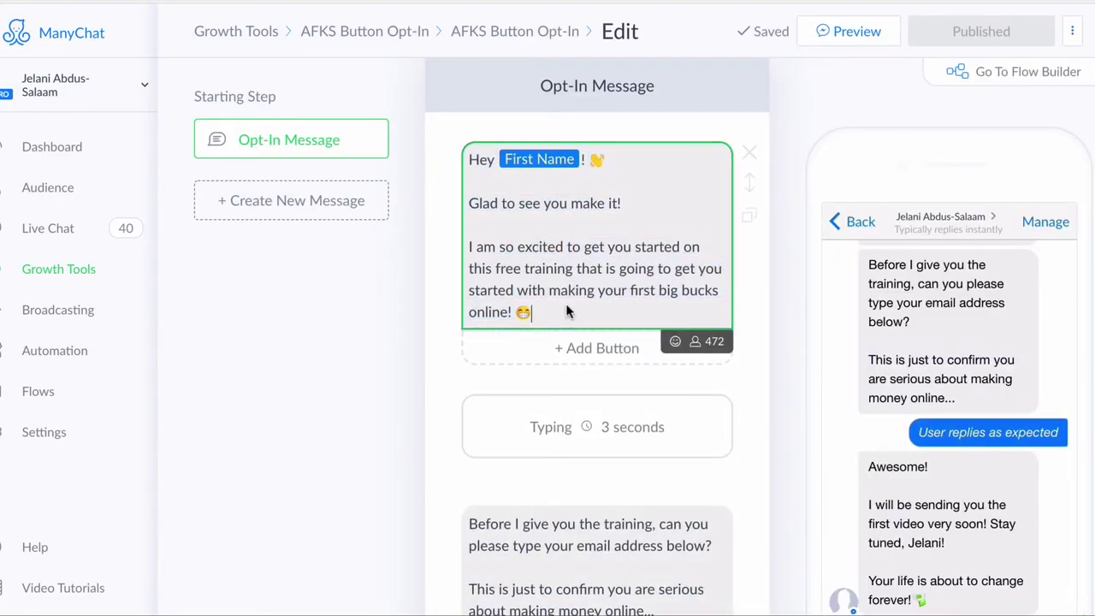
pyautogui.keyDown('shift'); pyautogui.click(456, 174); pyautogui.keyUp('shift')
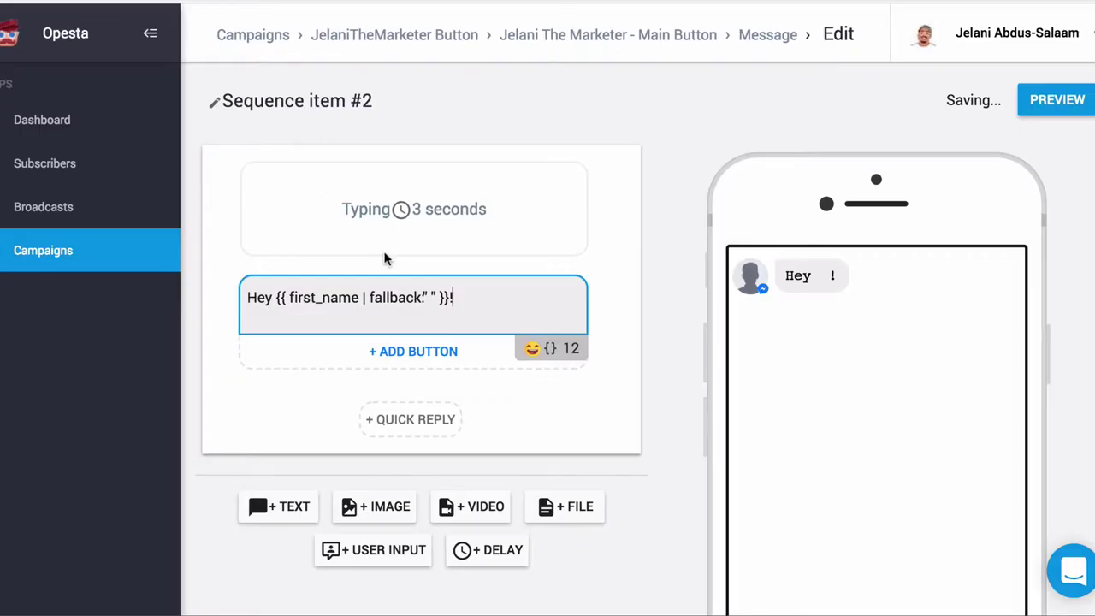
pyautogui.click(460, 311)
pyautogui.press('Return')
pyautogui.press('Return')
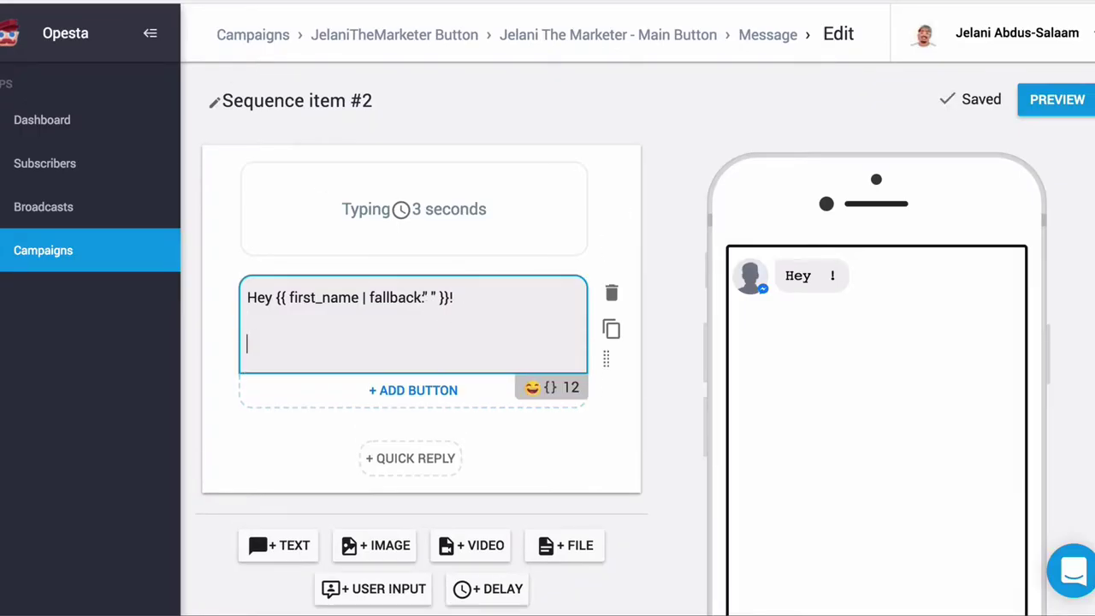
pyautogui.hotkey('ctrl', 'v')
pyautogui.scroll(-2, 440, 399)
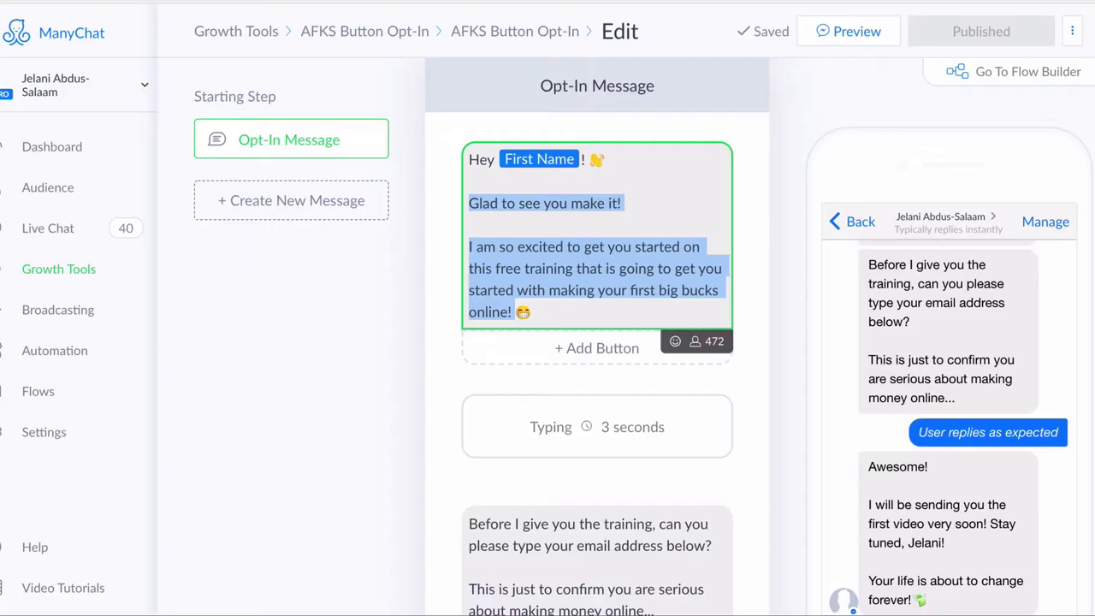
pyautogui.scroll(-4, 455, 390)
pyautogui.click(661, 332)
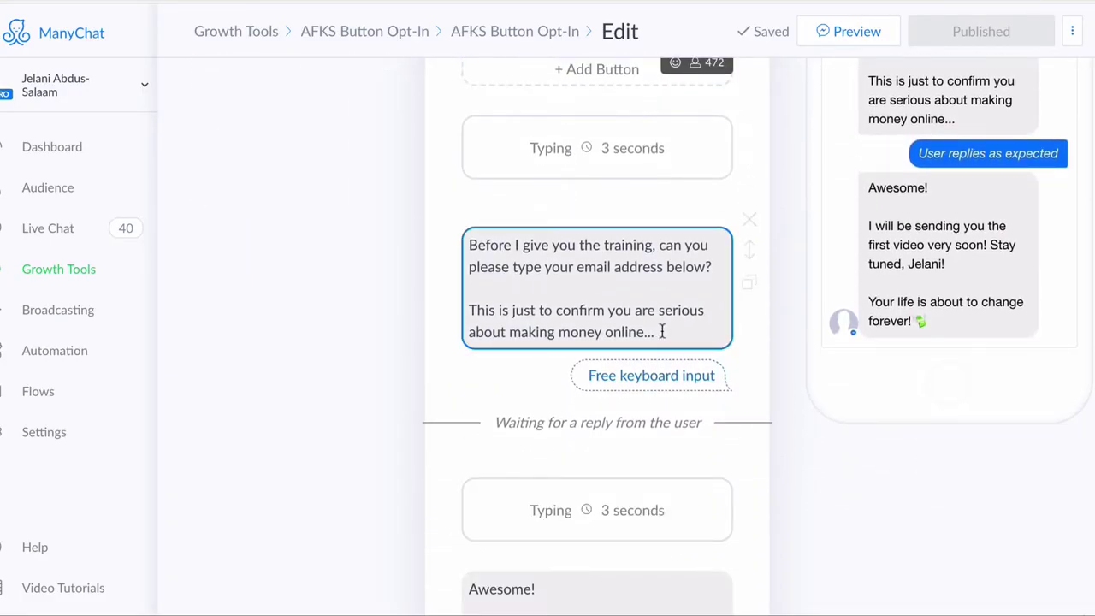
pyautogui.scroll(-4, 660, 336)
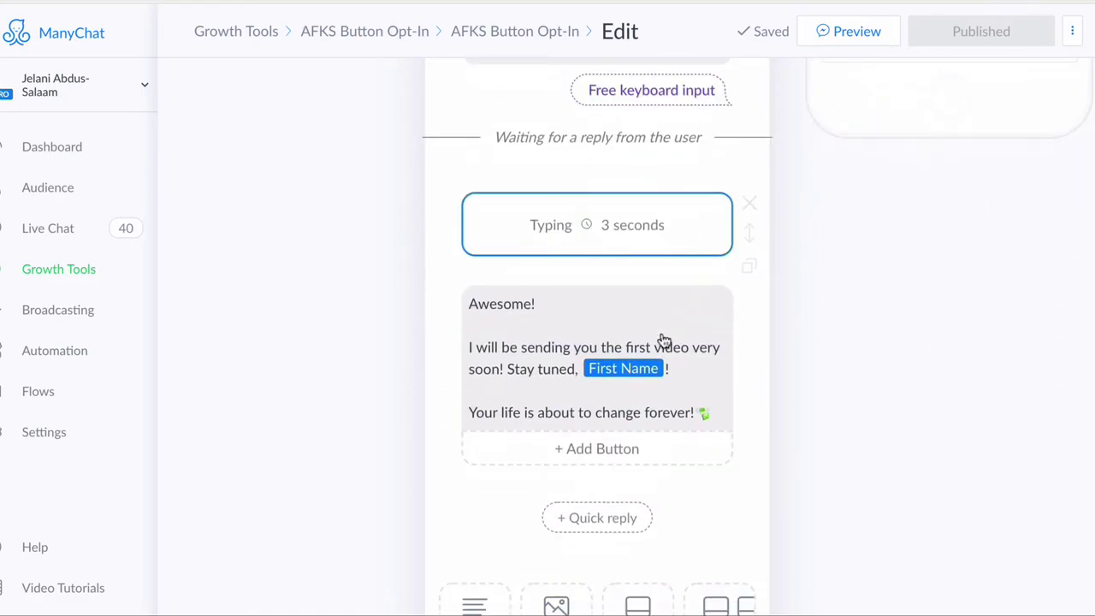
pyautogui.scroll(4, 663, 341)
pyautogui.scroll(-4, 663, 341)
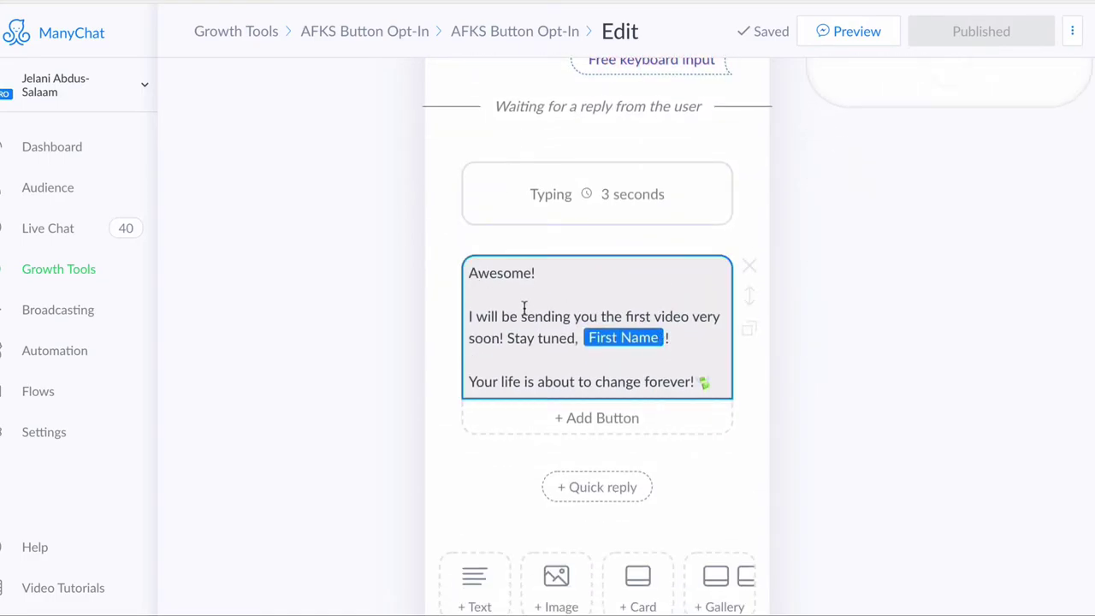
pyautogui.scroll(8, 525, 312)
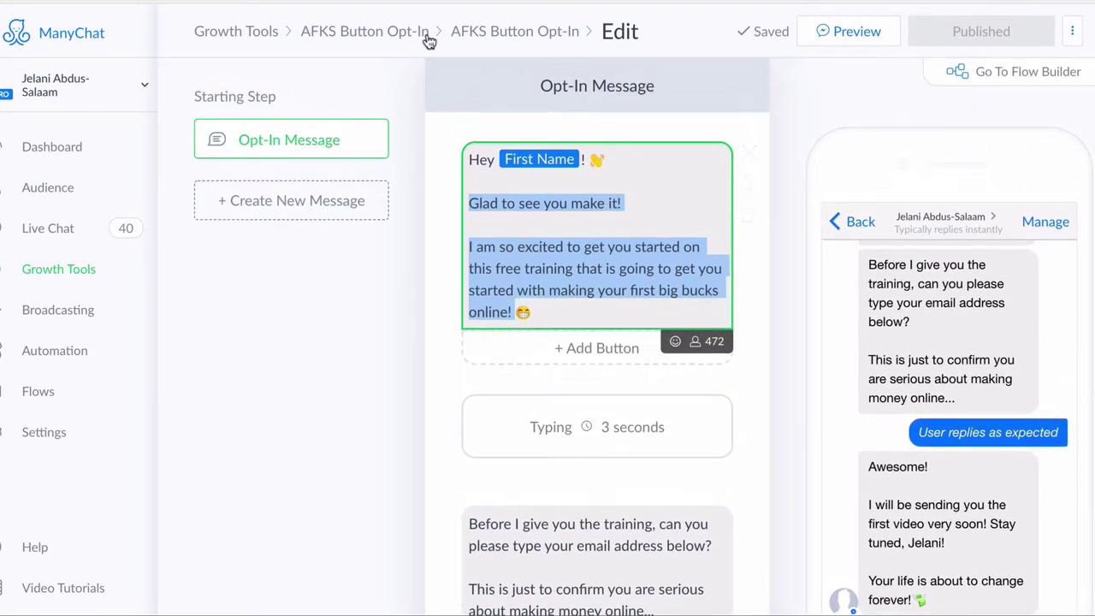
pyautogui.scroll(-3, 542, 409)
pyautogui.scroll(-1, 542, 406)
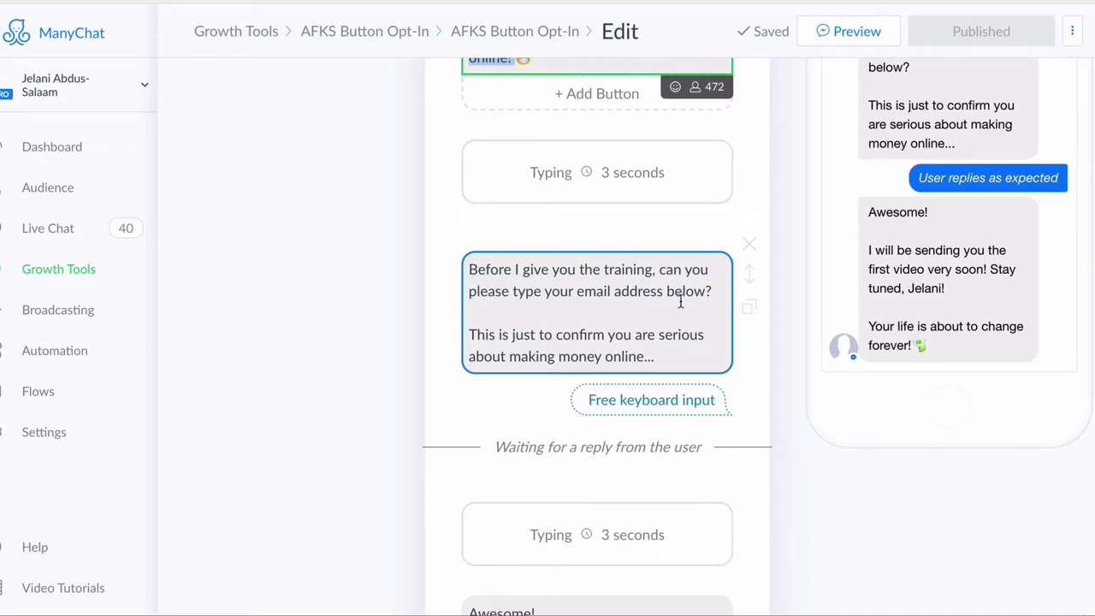
pyautogui.click(470, 262)
# Step: Add a 3-second typing delay and a user input message with the copied email-request text
pyautogui.moveTo(471, 262); pyautogui.dragTo(726, 387)
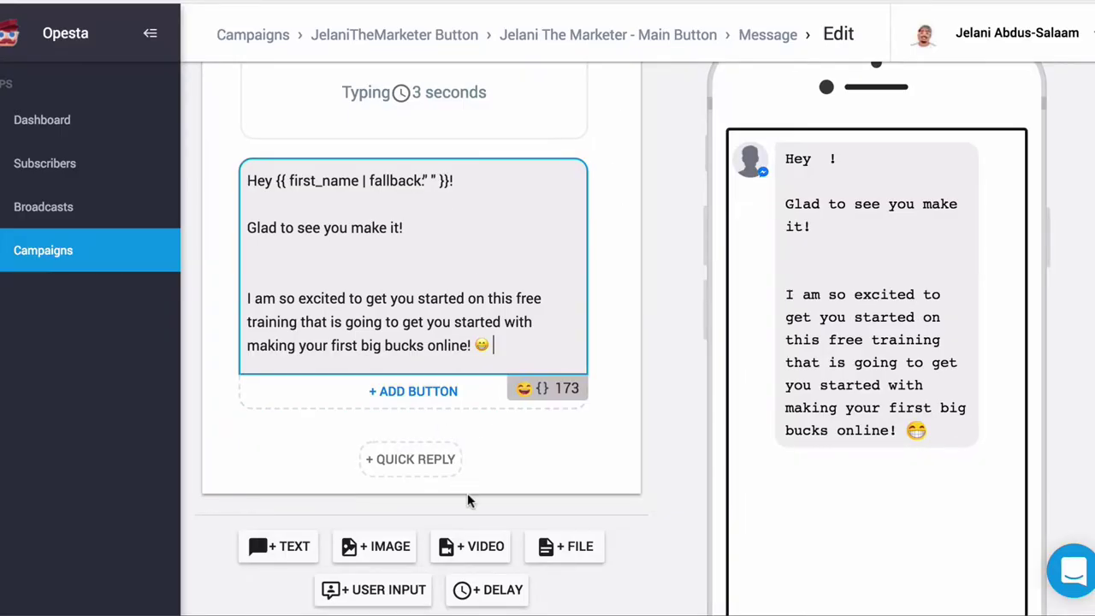
pyautogui.scroll(-2, 467, 501)
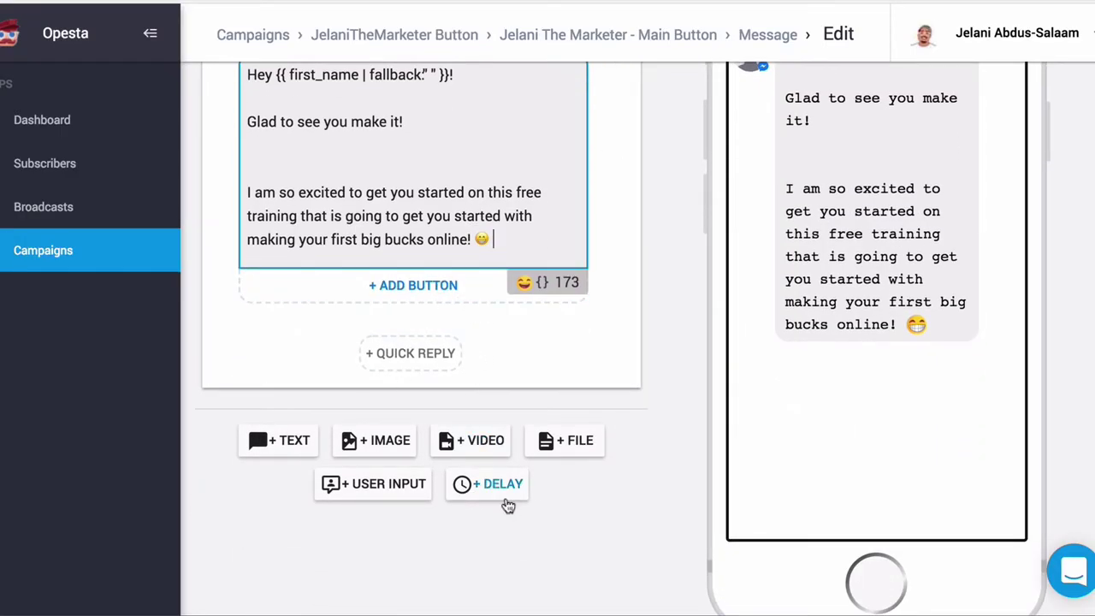
pyautogui.click(505, 498)
pyautogui.scroll(-1, 419, 385)
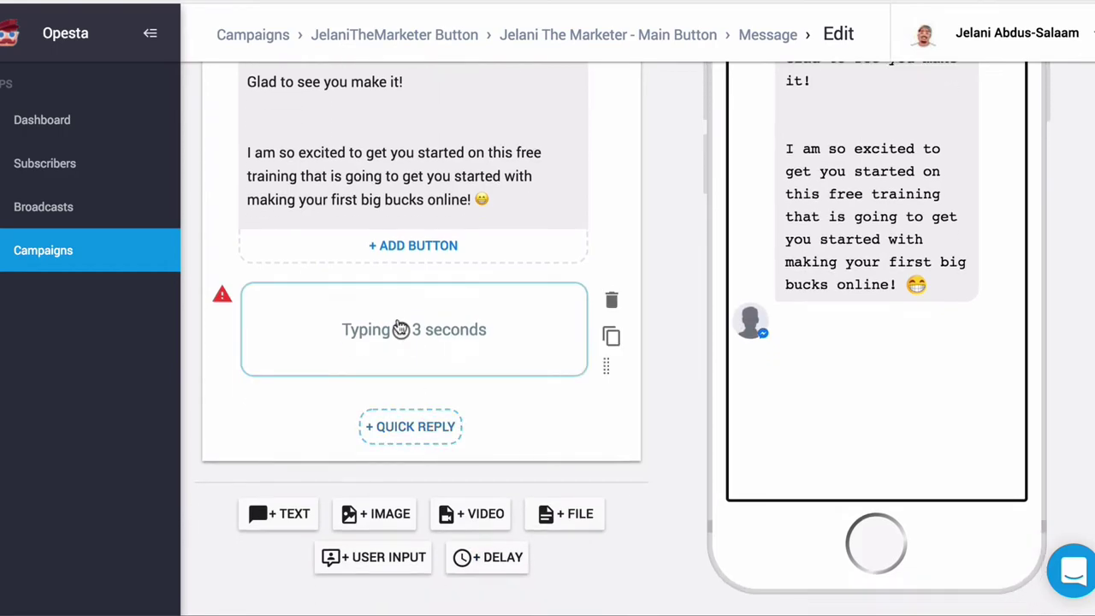
pyautogui.click(381, 565)
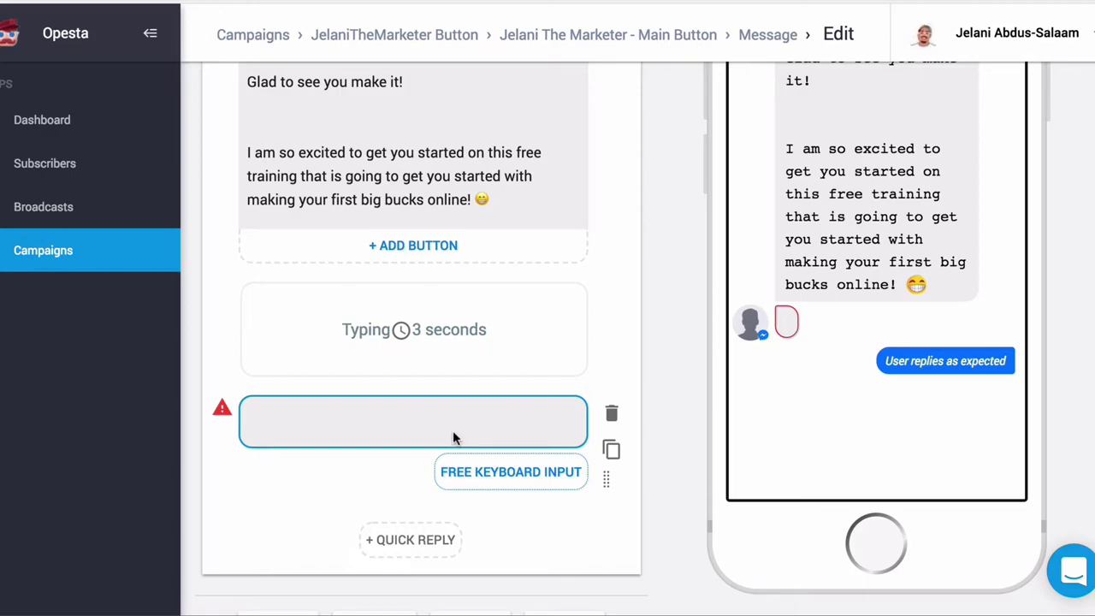
pyautogui.click(427, 431)
pyautogui.hotkey('ctrl', 'v')
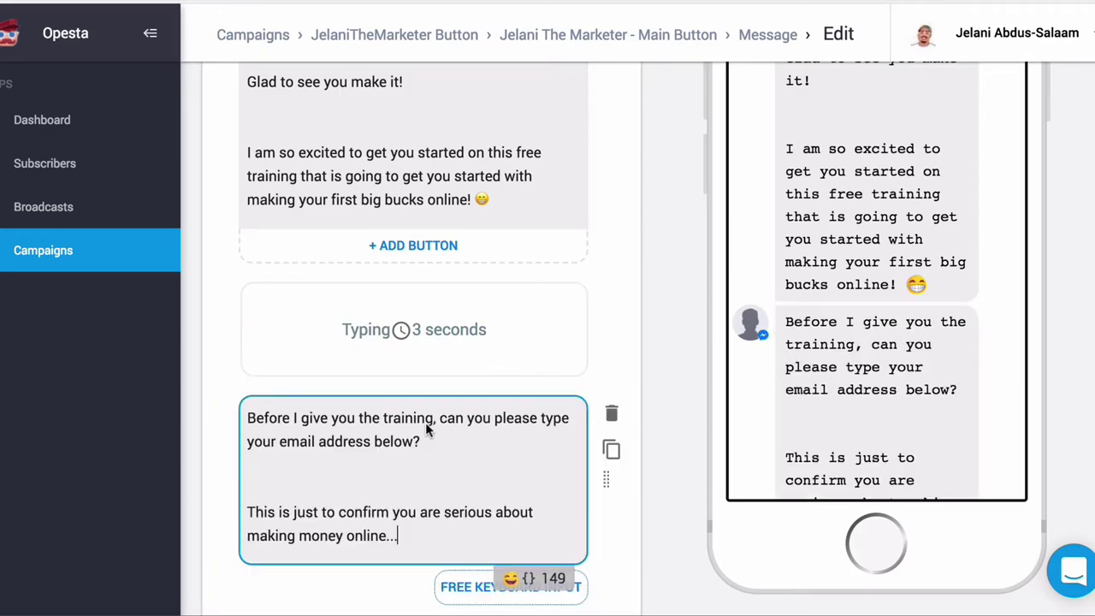
pyautogui.click(488, 473)
# Step: Save replies to the Email custom field and tag successful replies typed_email-for-afks-training
pyautogui.scroll(-2, 489, 473)
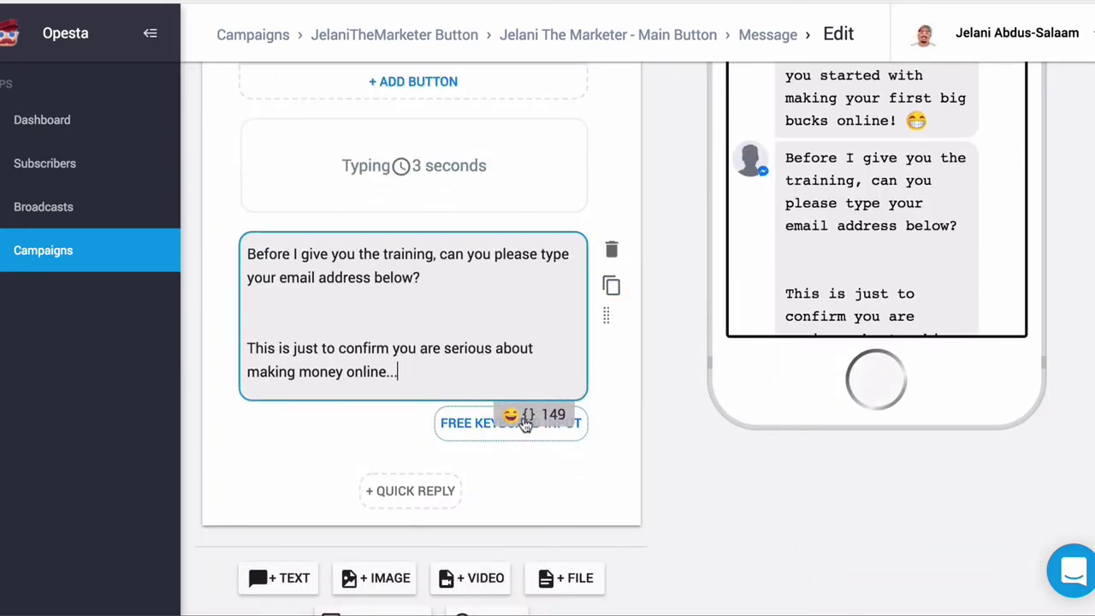
pyautogui.click(470, 423)
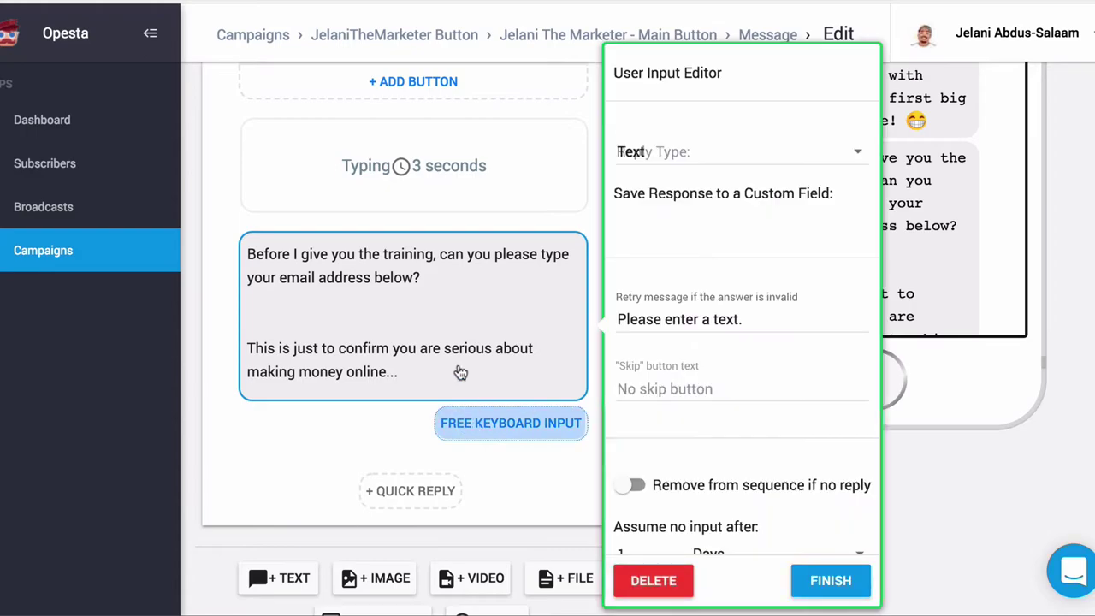
pyautogui.click(668, 224)
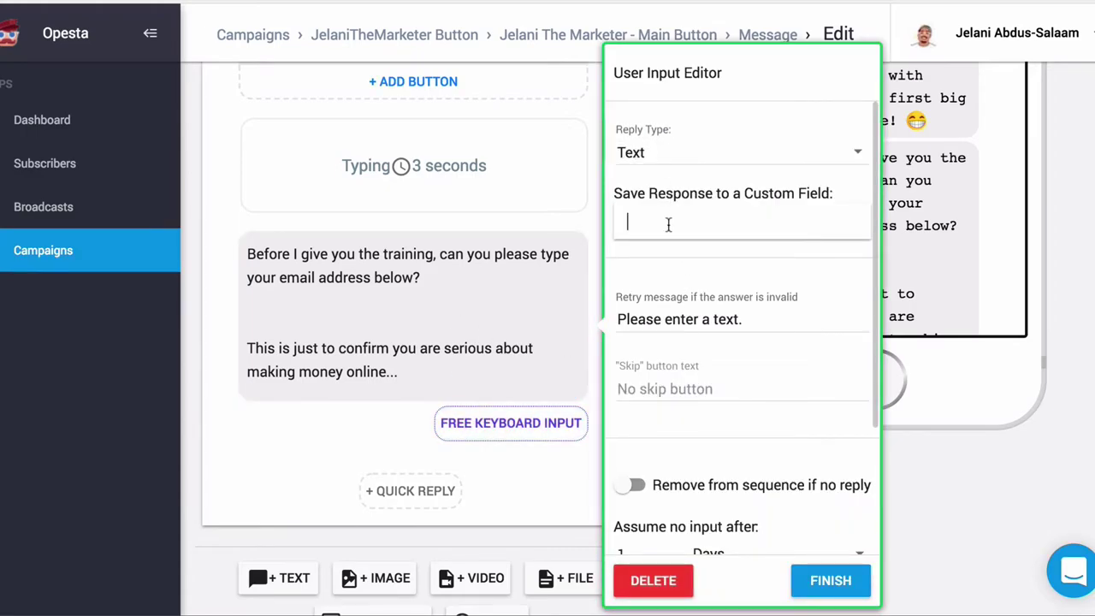
pyautogui.write('email')
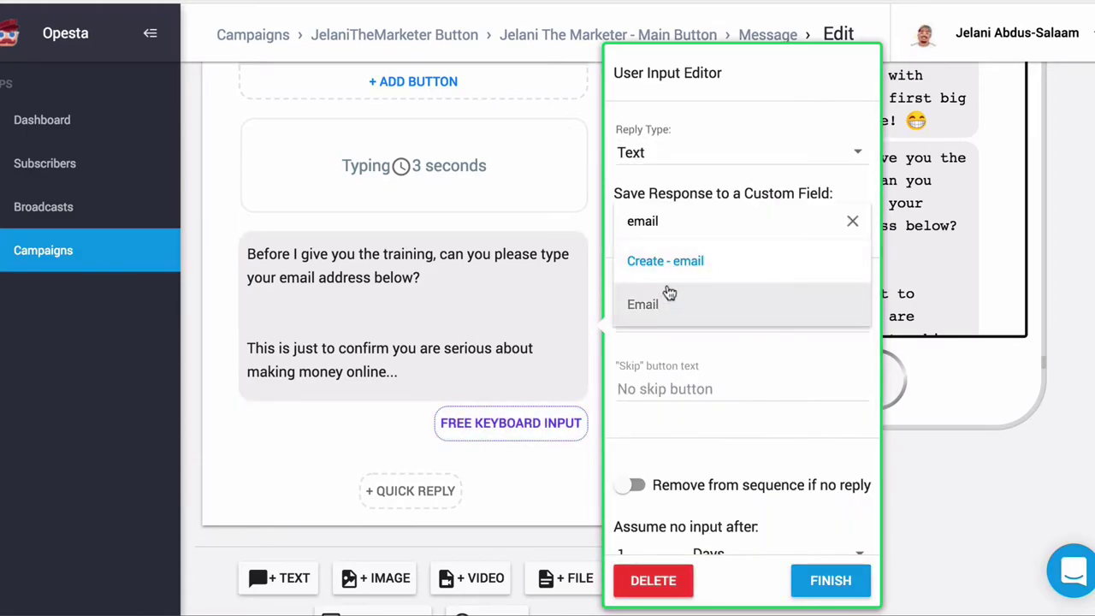
pyautogui.click(643, 306)
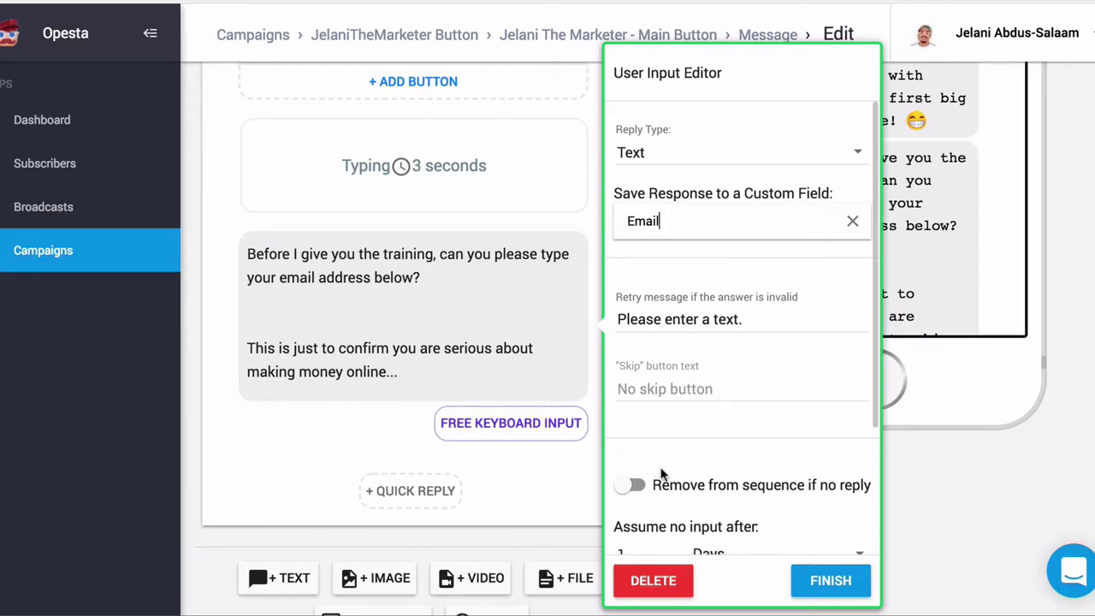
pyautogui.scroll(-3, 662, 473)
pyautogui.click(682, 514)
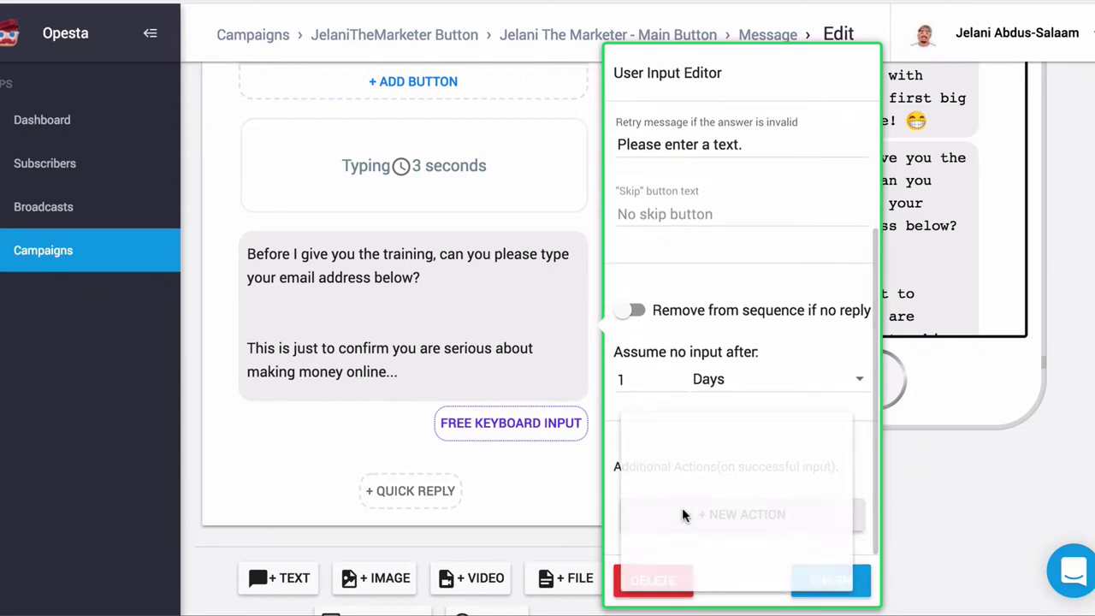
pyautogui.click(692, 451)
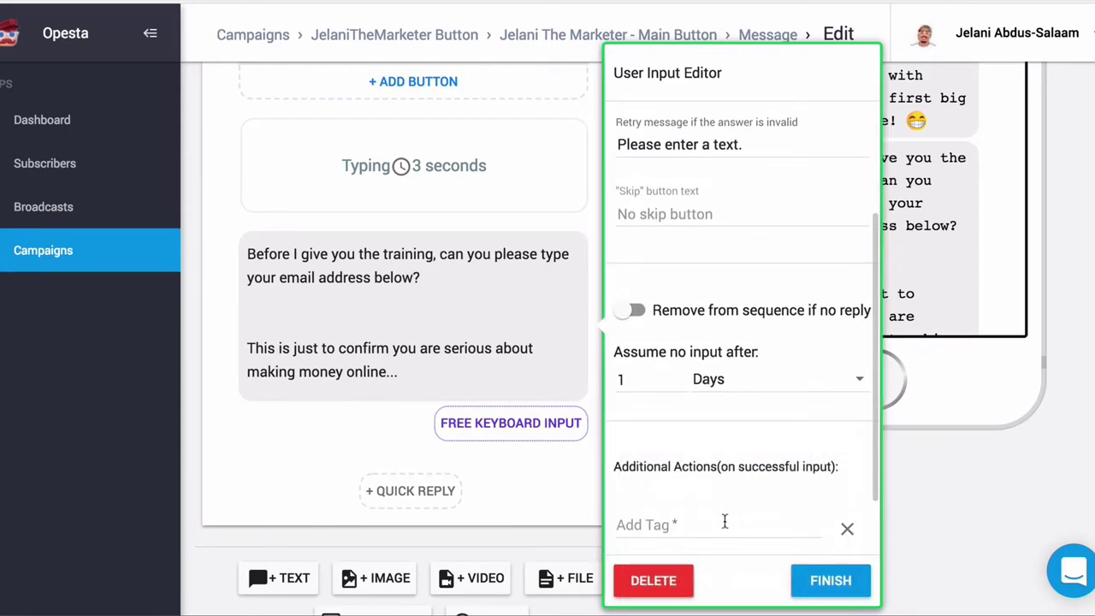
pyautogui.click(719, 524)
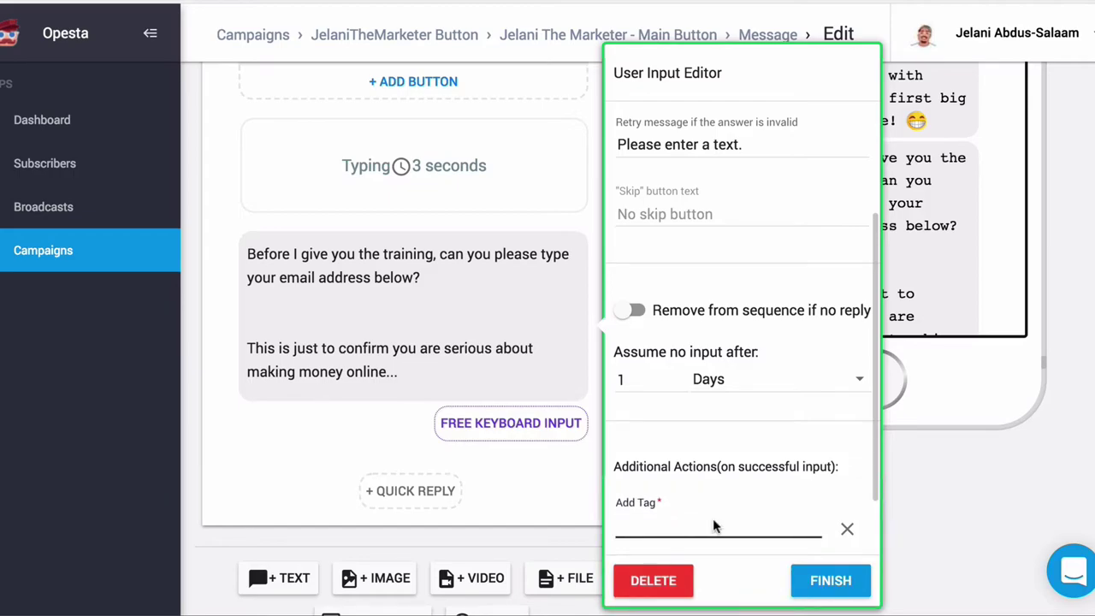
pyautogui.write('typed_email')
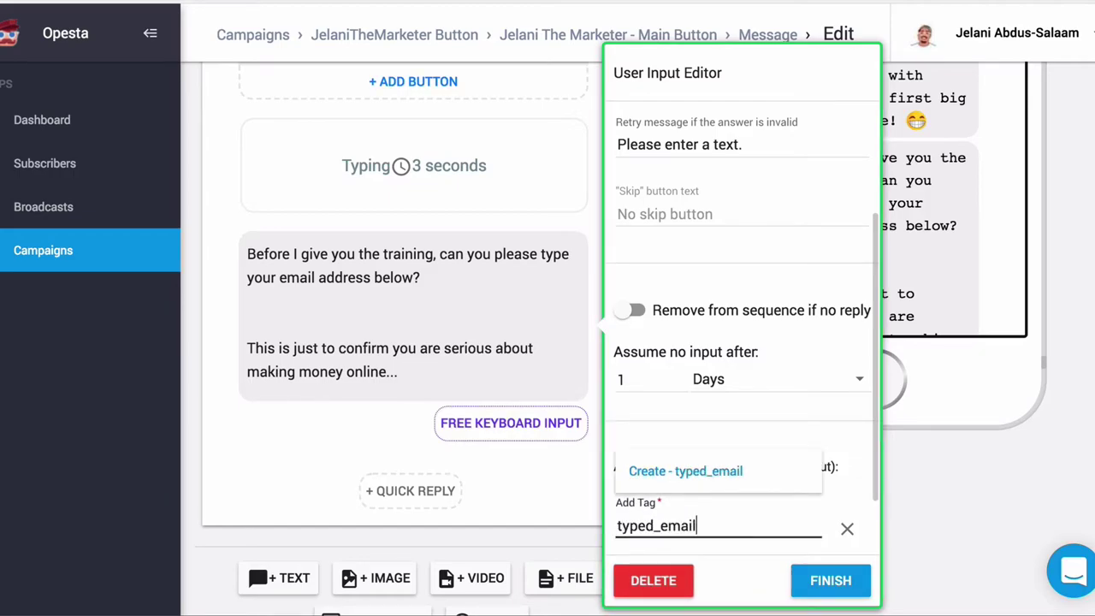
pyautogui.write('-for-afk')
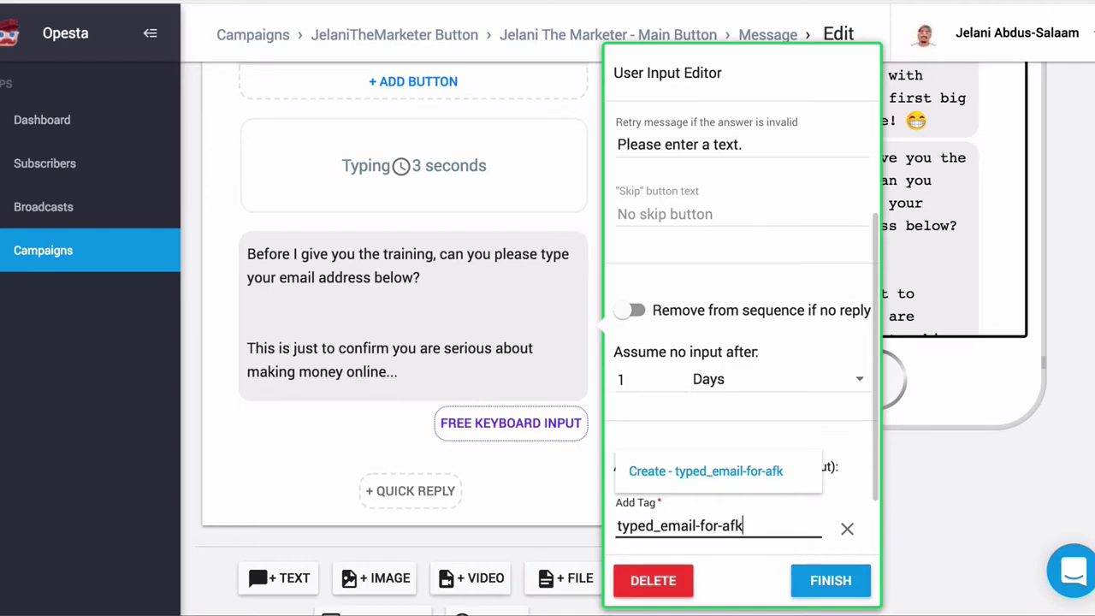
pyautogui.write('s-trai')
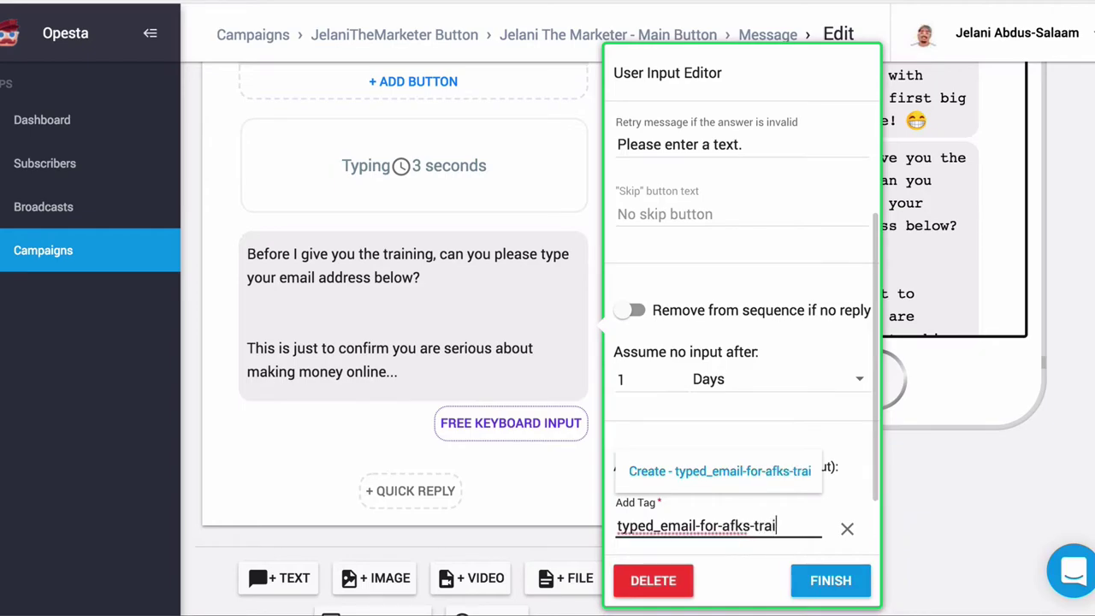
pyautogui.write('ning')
pyautogui.click(710, 472)
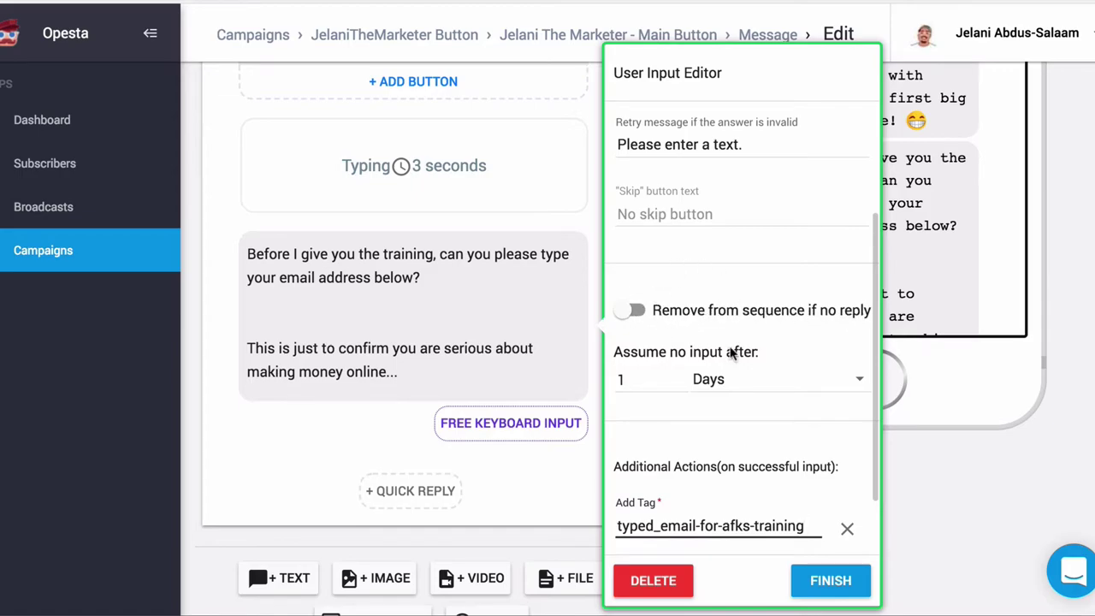
# Step: Keep the no-reply wait in days and set the reply type to Email
pyautogui.click(683, 383)
pyautogui.click(719, 386)
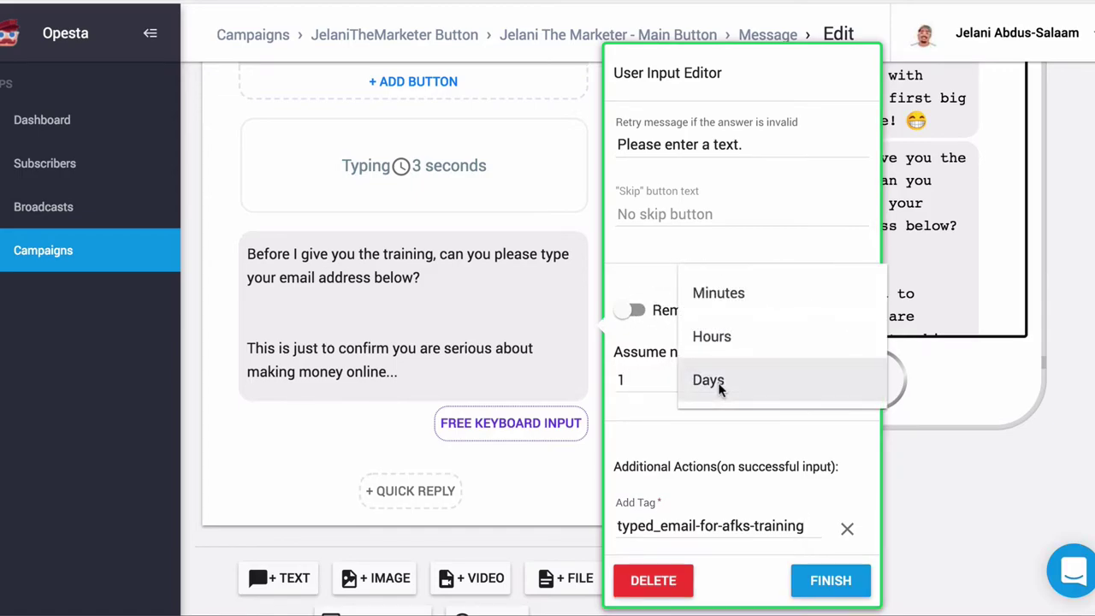
pyautogui.click(718, 380)
pyautogui.scroll(-1, 739, 455)
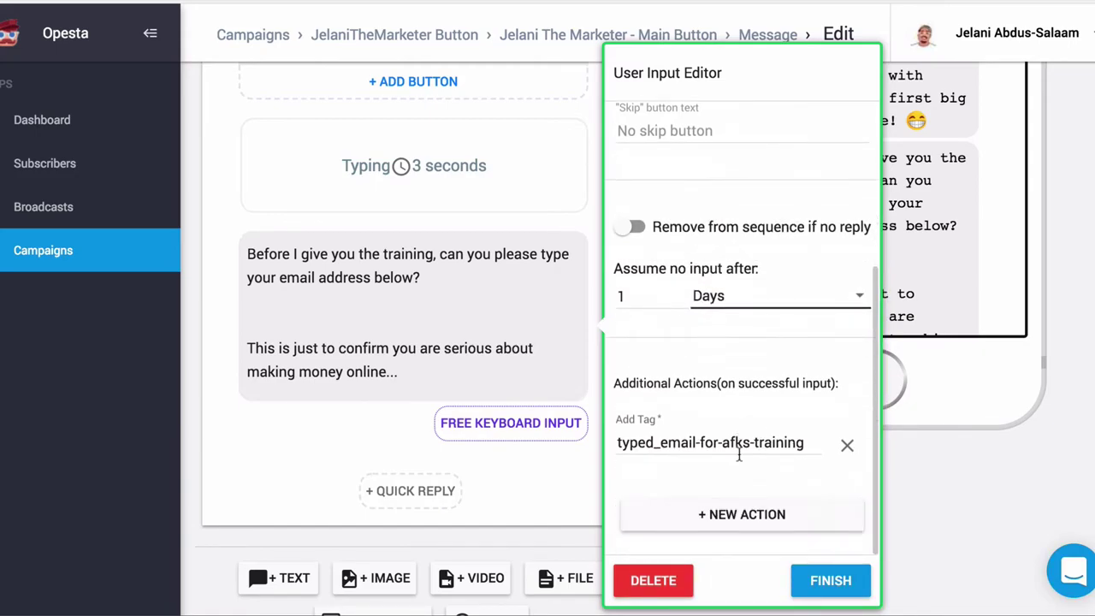
pyautogui.scroll(3, 739, 455)
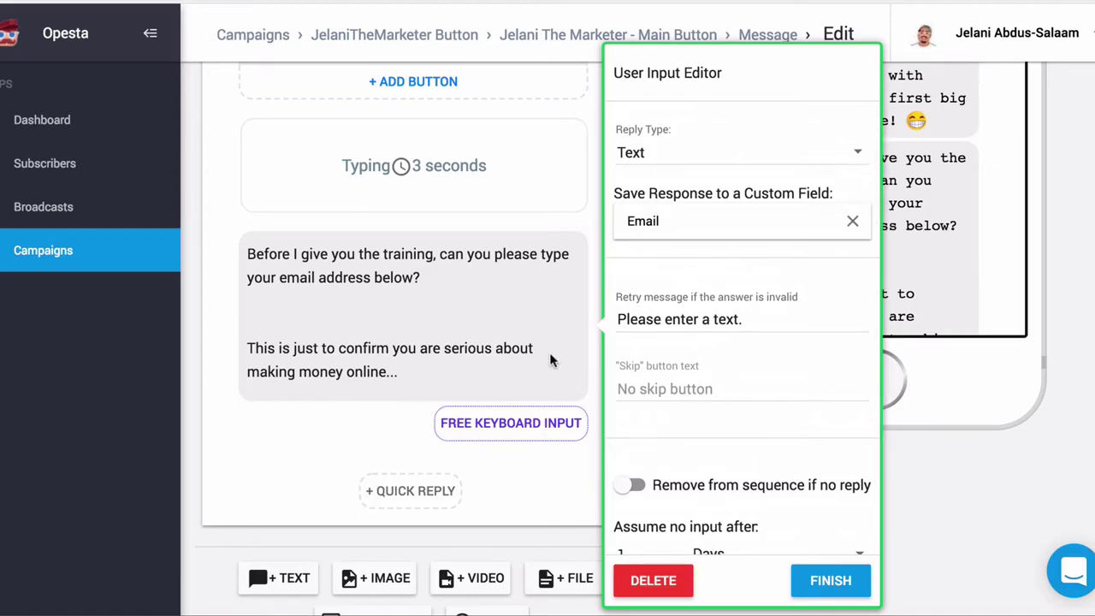
pyautogui.click(459, 374)
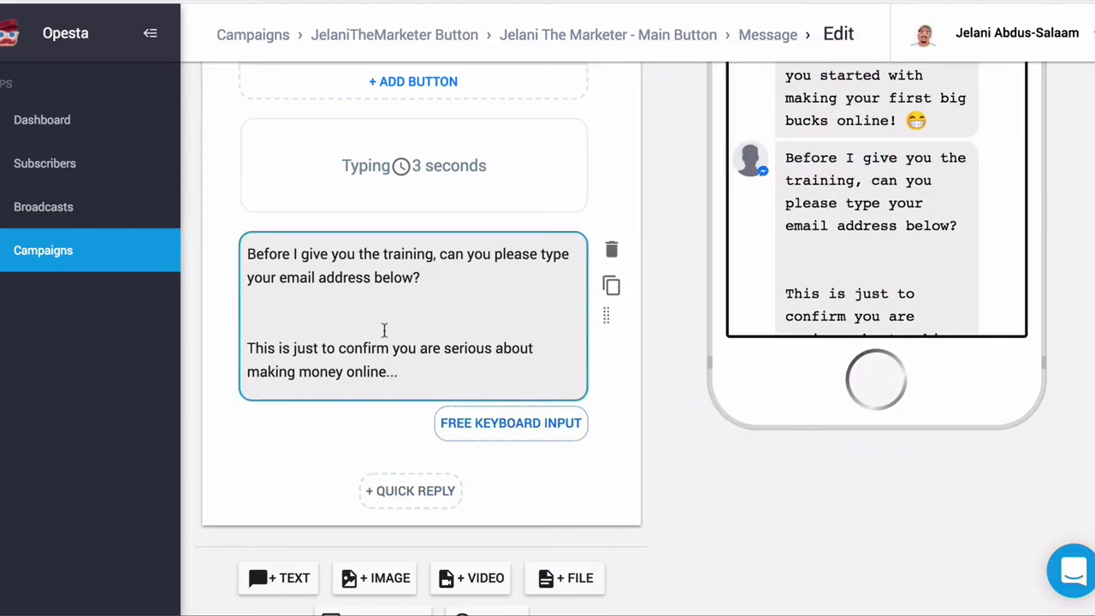
pyautogui.click(489, 423)
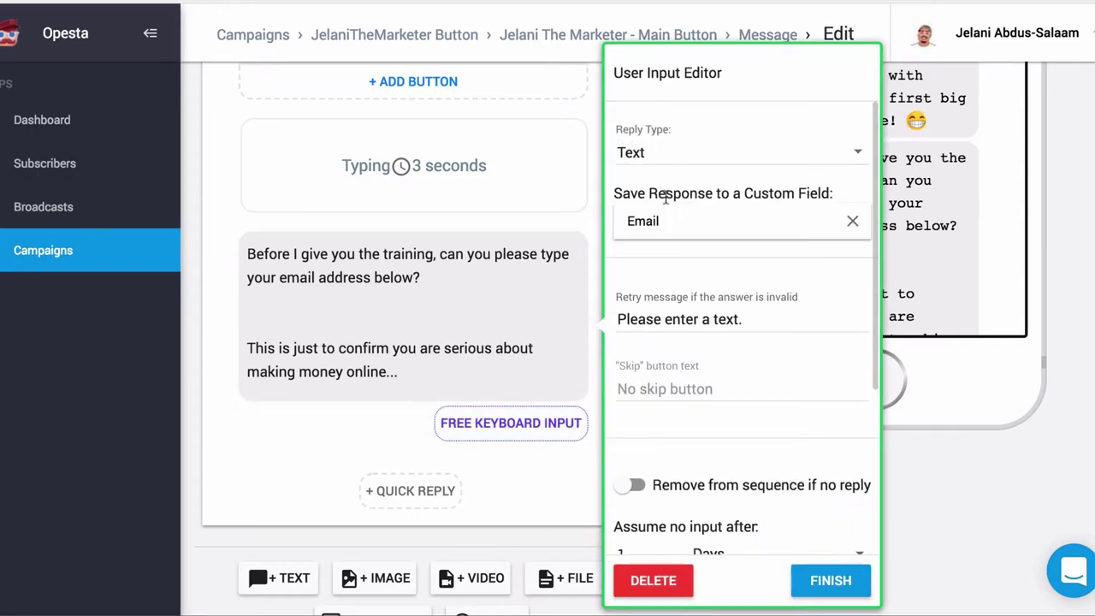
pyautogui.click(656, 155)
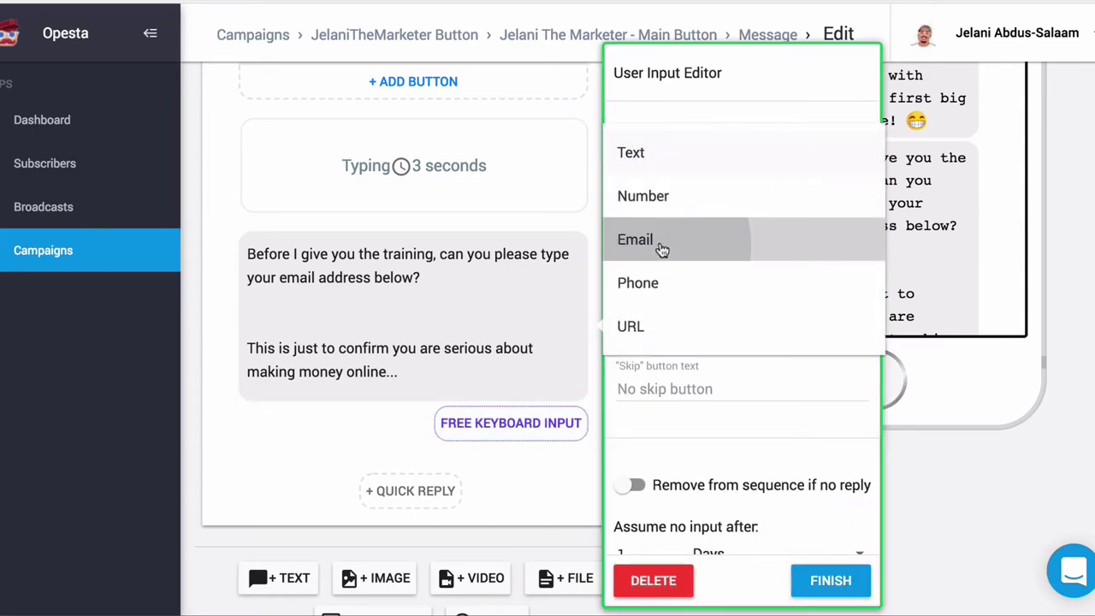
pyautogui.click(660, 246)
pyautogui.click(504, 381)
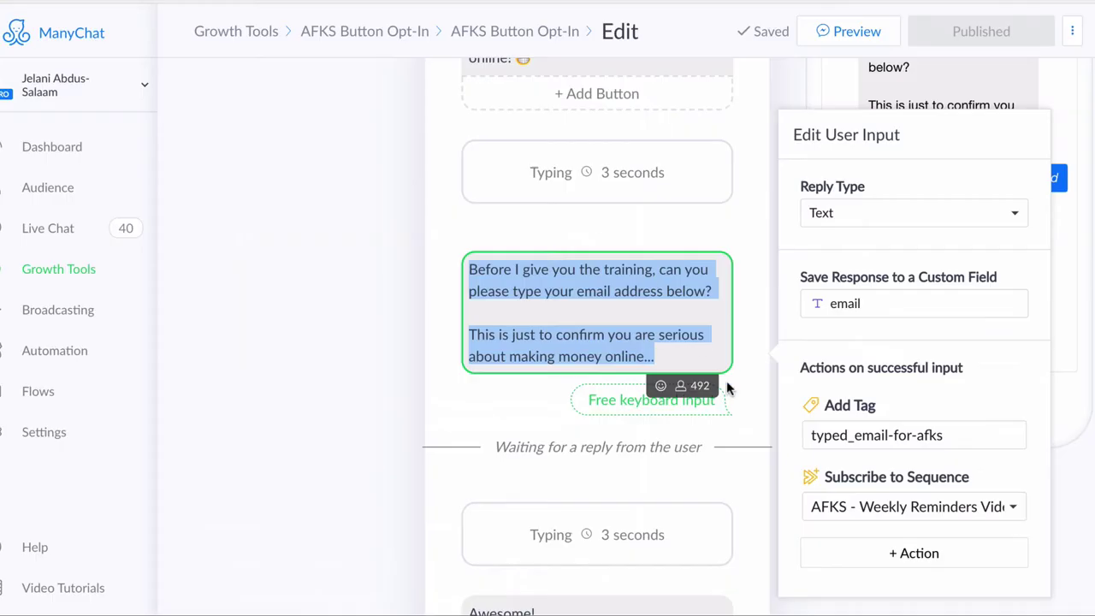
# Step: Close the user input settings and select the 'Awesome!' confirmation message text for copying
pyautogui.scroll(-3, 599, 342)
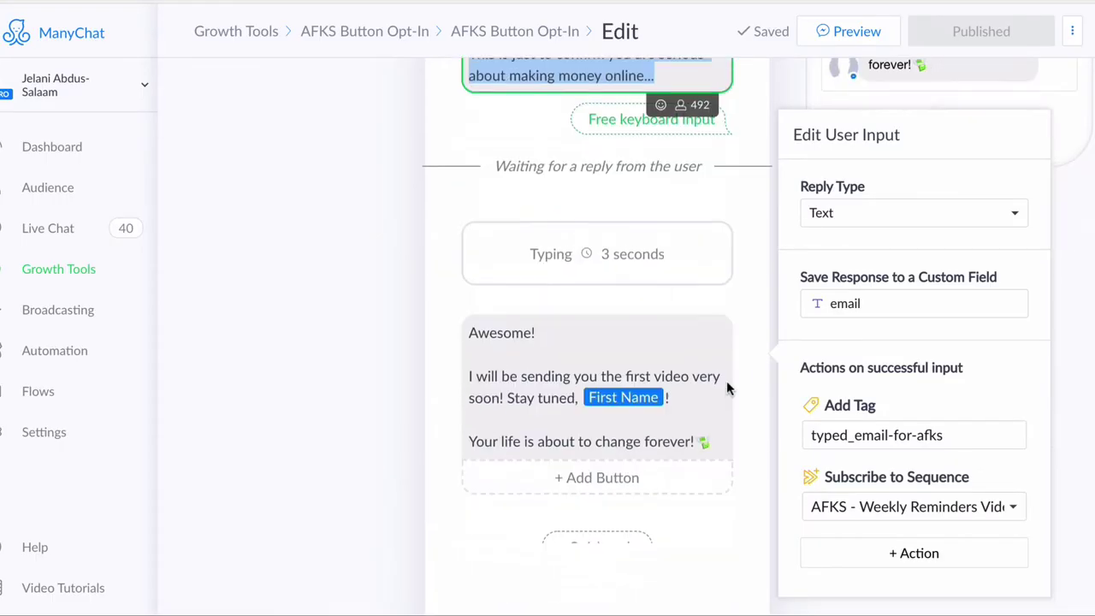
pyautogui.click(466, 329)
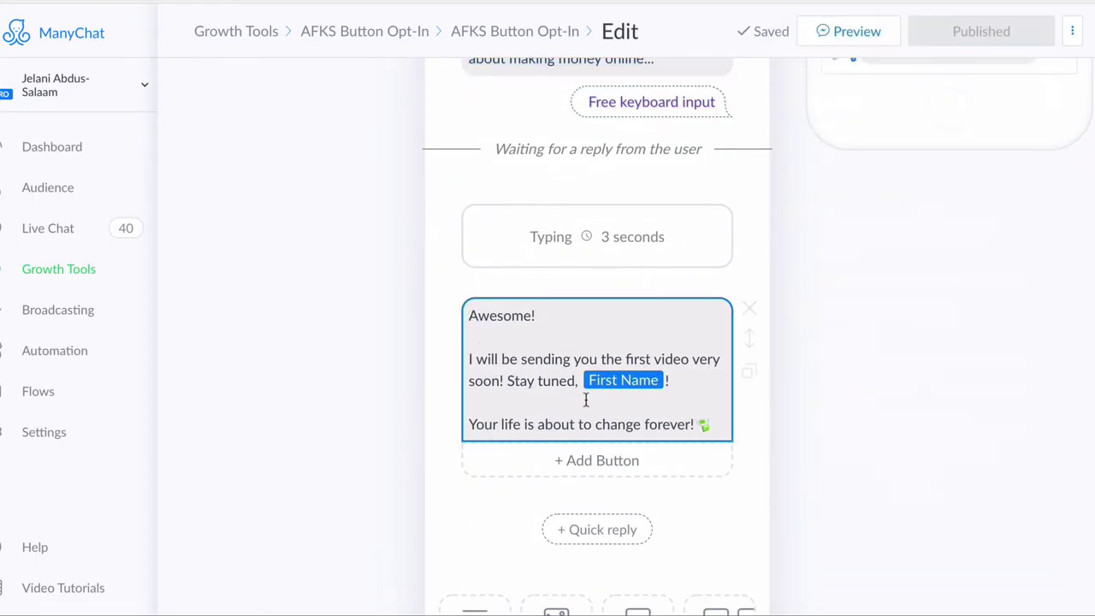
pyautogui.click(697, 425)
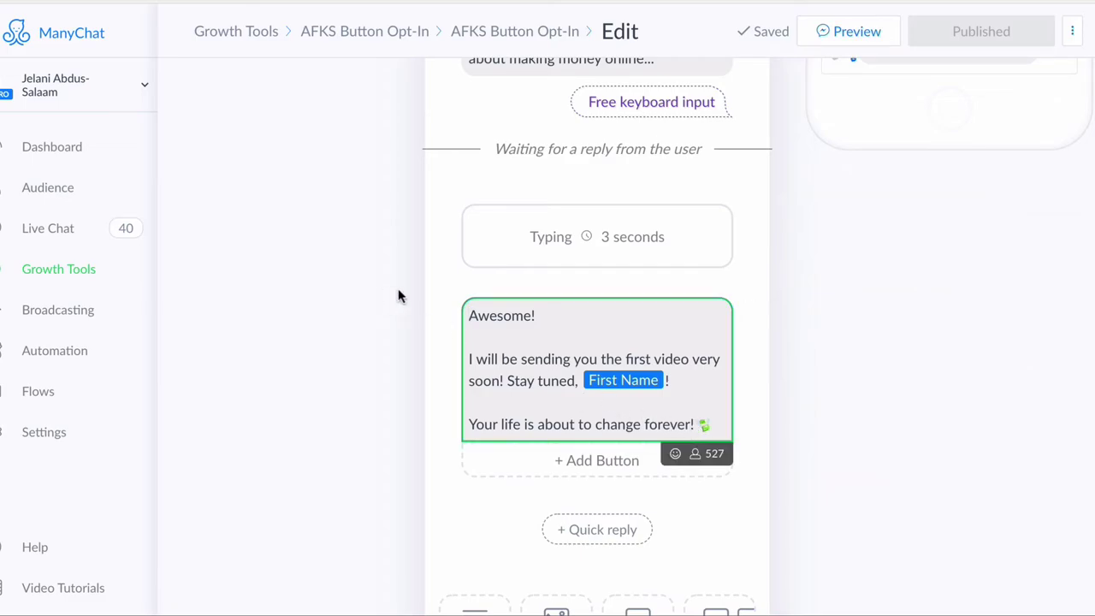
pyautogui.moveTo(471, 317); pyautogui.dragTo(715, 430)
pyautogui.click(472, 316)
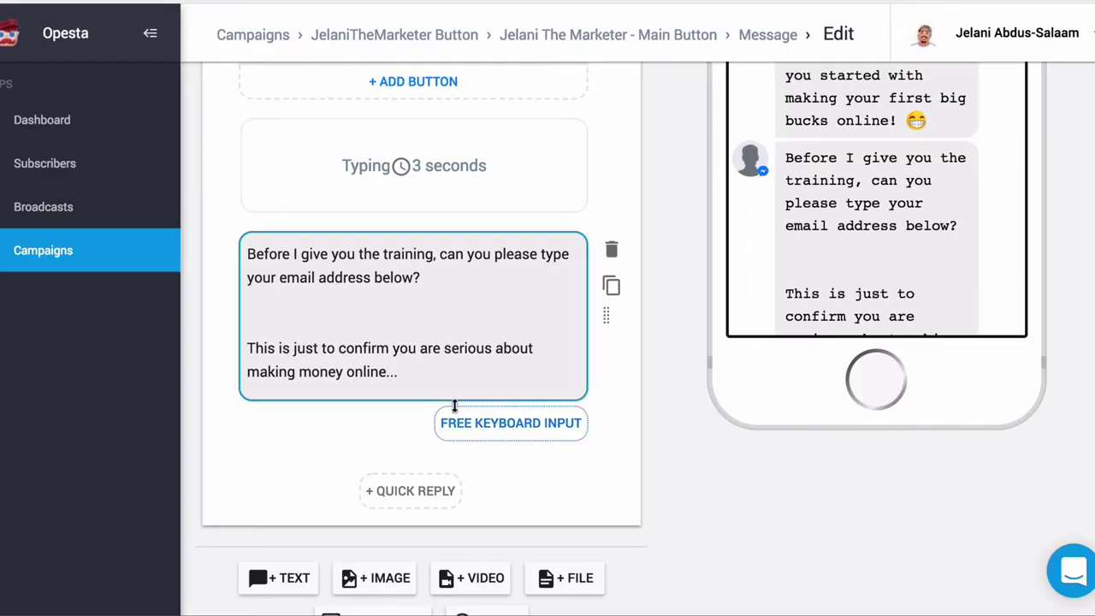
# Step: Add a 3-second typing delay and a text block with the pasted 'Awesome!' message
pyautogui.scroll(-1, 412, 522)
pyautogui.click(489, 586)
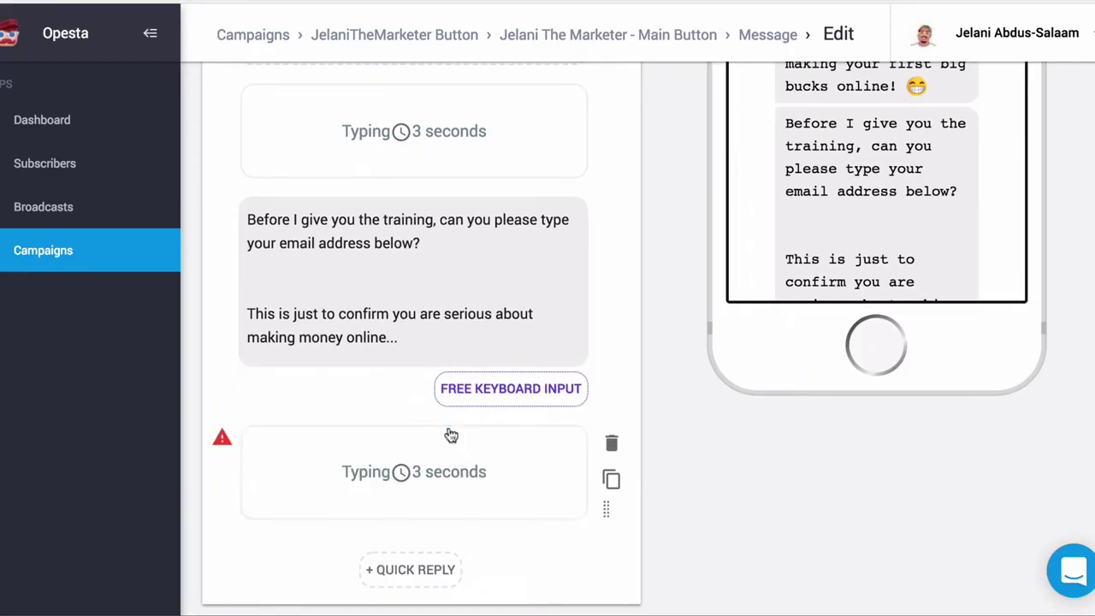
pyautogui.scroll(-3, 450, 542)
pyautogui.click(310, 537)
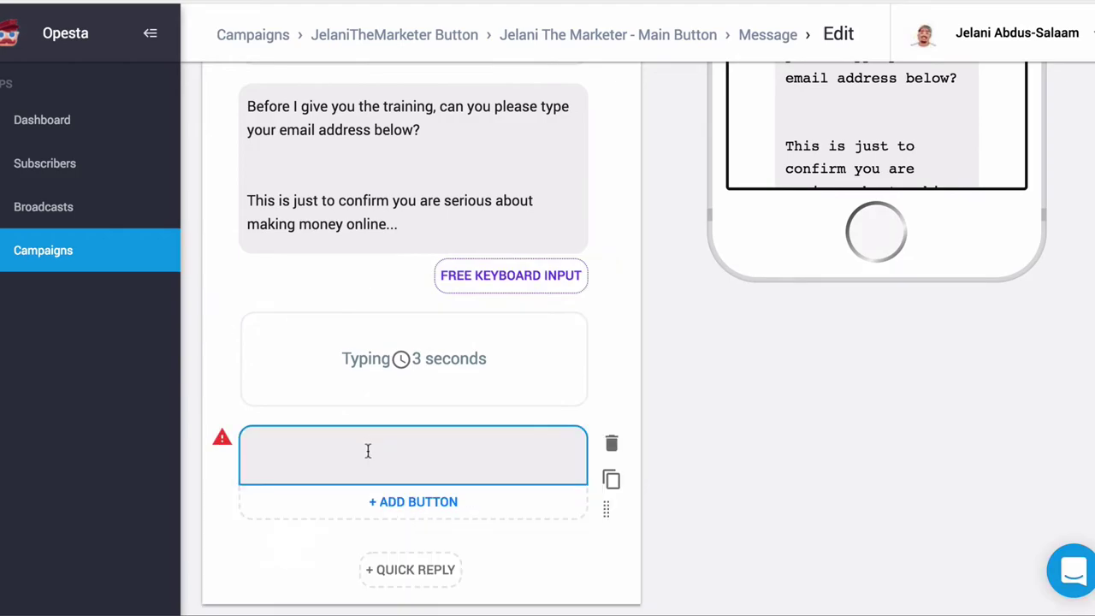
pyautogui.write('Awesome!   I will be sending you the first video very soon! Stay tuned, First Name!   Your life is about to change forever!💸')
pyautogui.scroll(-2, 387, 489)
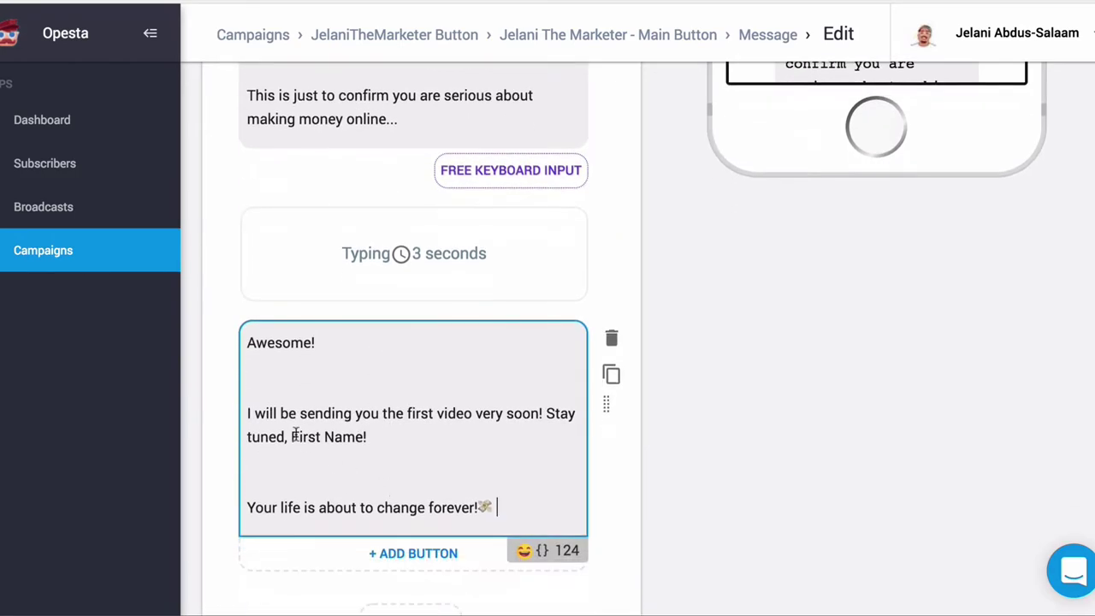
# Step: Replace the plain 'First Name' text with the First Name variable and remove the extra space
pyautogui.moveTo(292, 436); pyautogui.dragTo(373, 435)
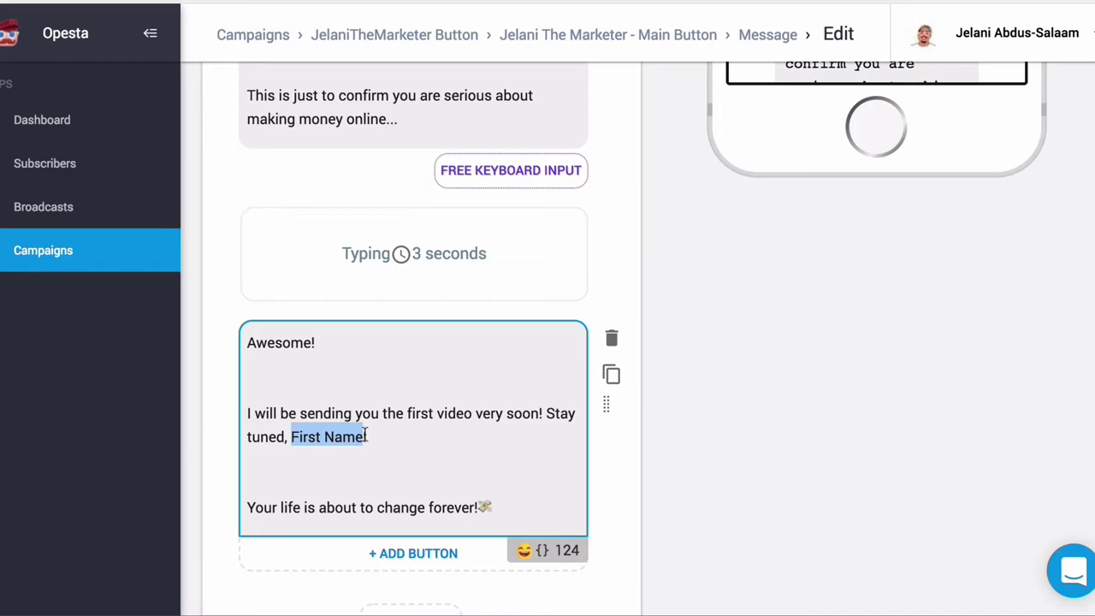
pyautogui.press('BackSpace')
pyautogui.click(543, 550)
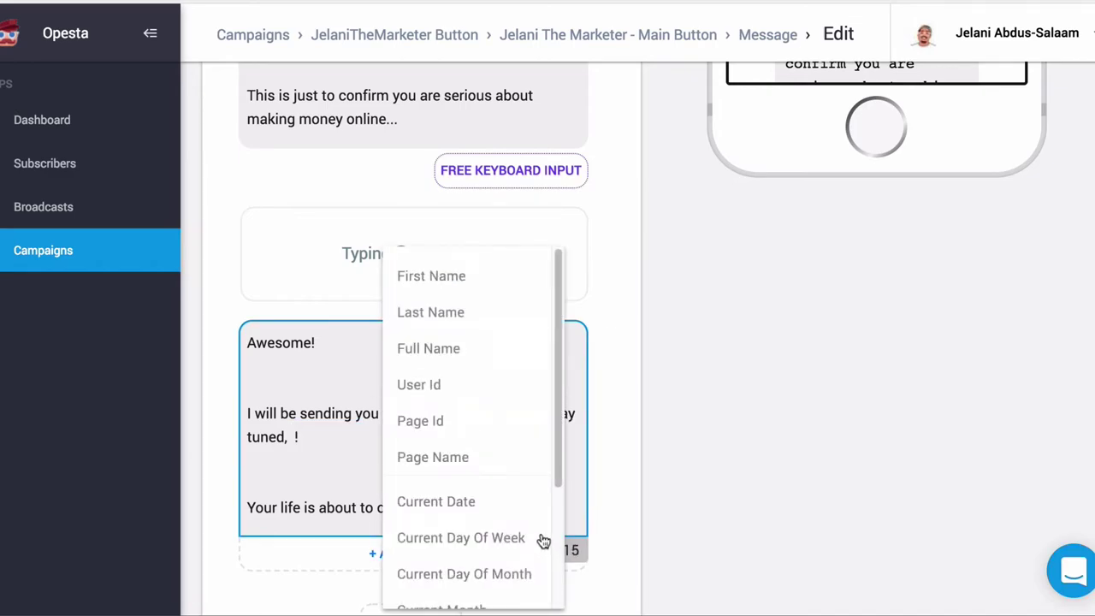
pyautogui.click(432, 276)
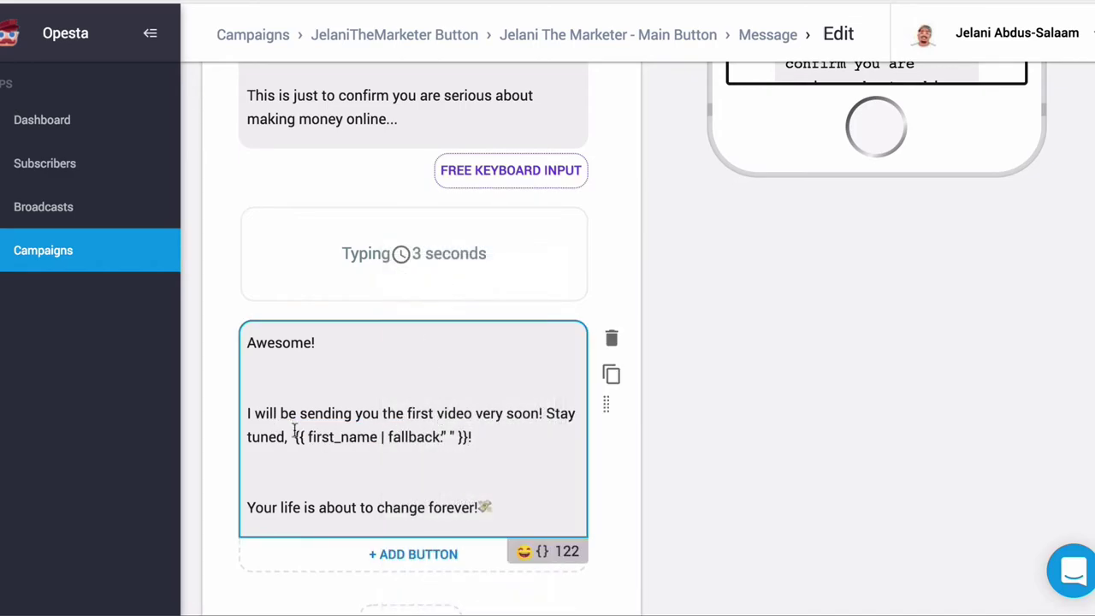
pyautogui.press('BackSpace')
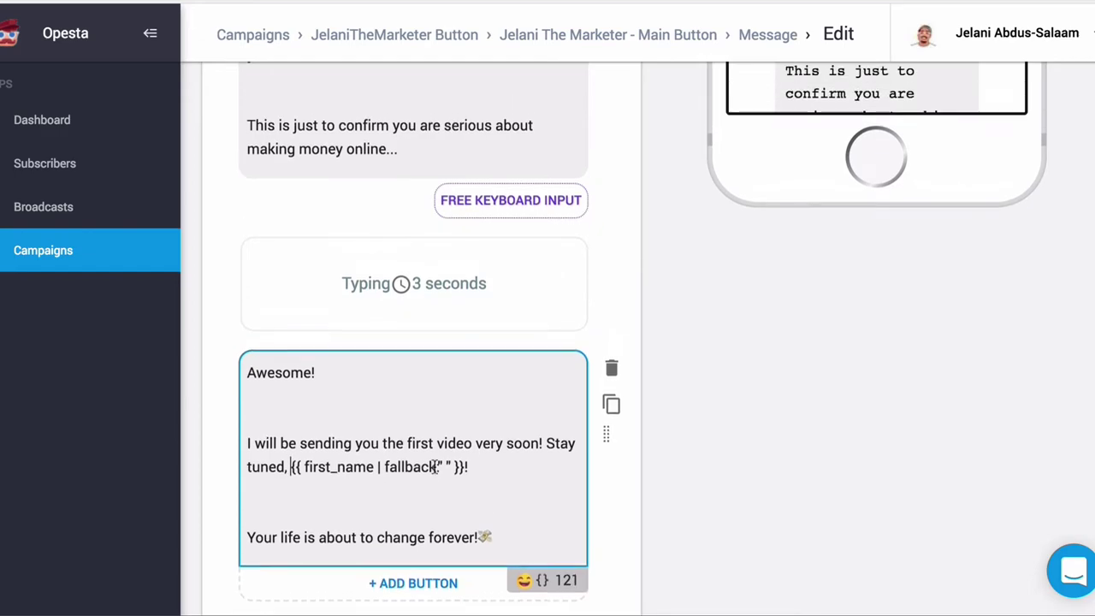
pyautogui.scroll(10, 435, 469)
pyautogui.scroll(1, 437, 475)
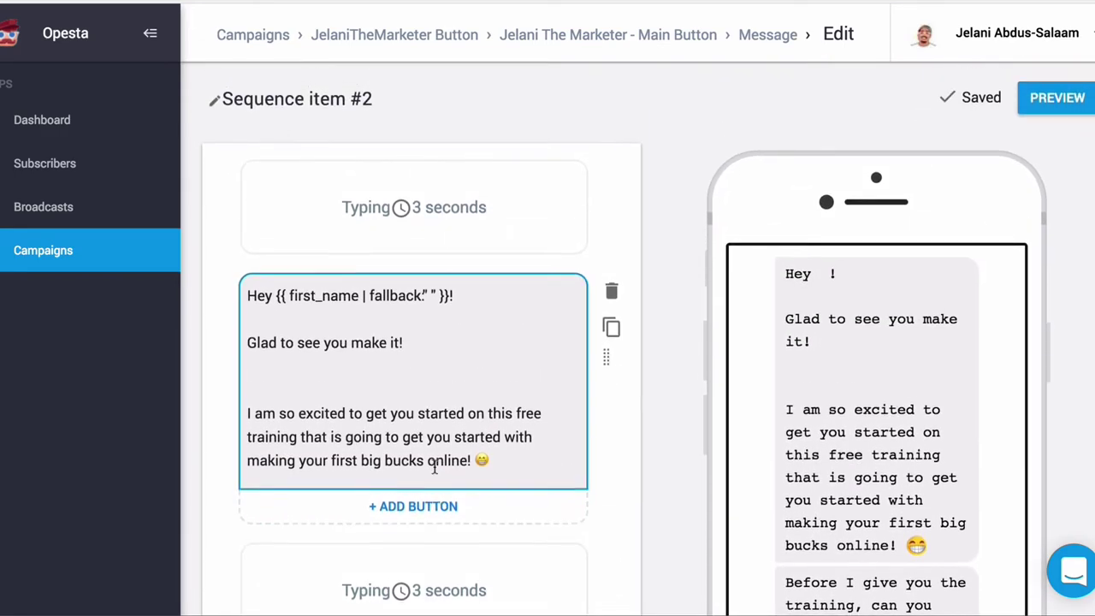
pyautogui.scroll(-4, 436, 471)
pyautogui.scroll(4, 434, 466)
pyautogui.scroll(-14, 434, 468)
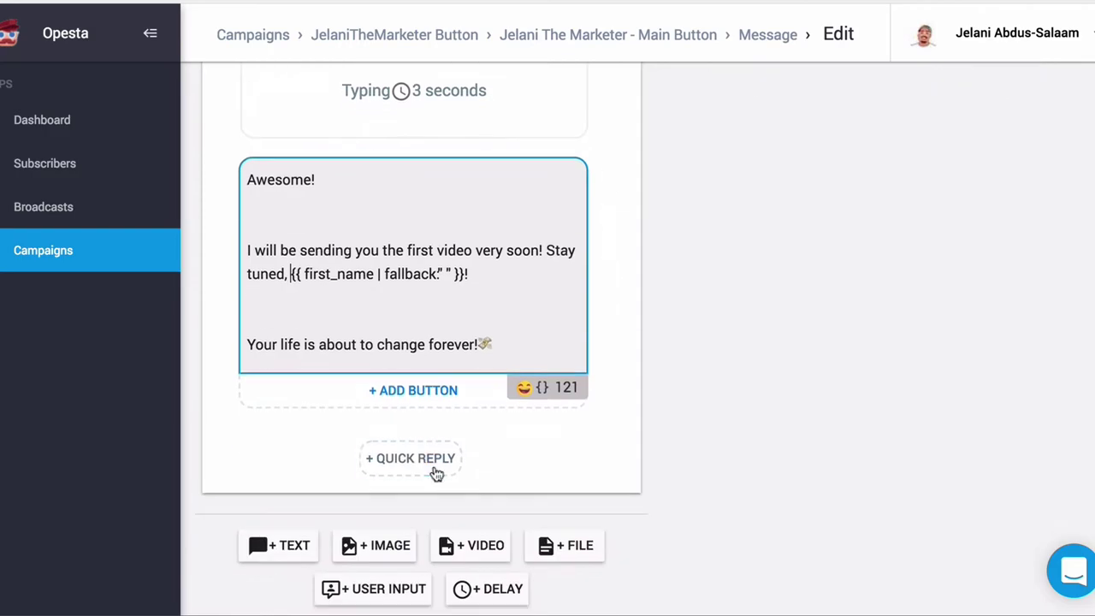
pyautogui.scroll(7, 434, 469)
pyautogui.scroll(7, 435, 469)
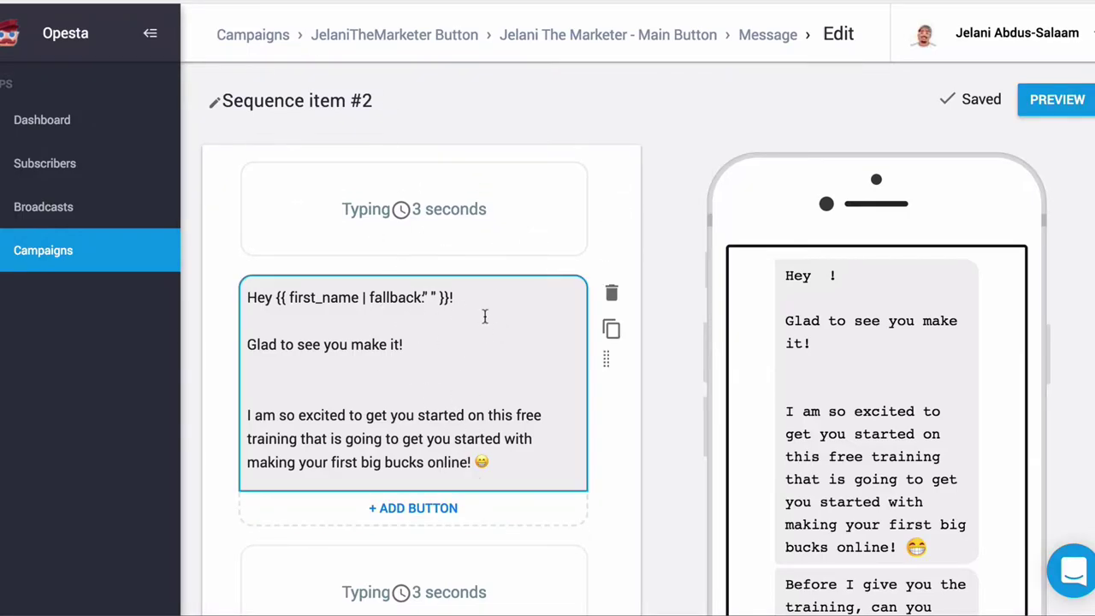
pyautogui.scroll(-10, 521, 179)
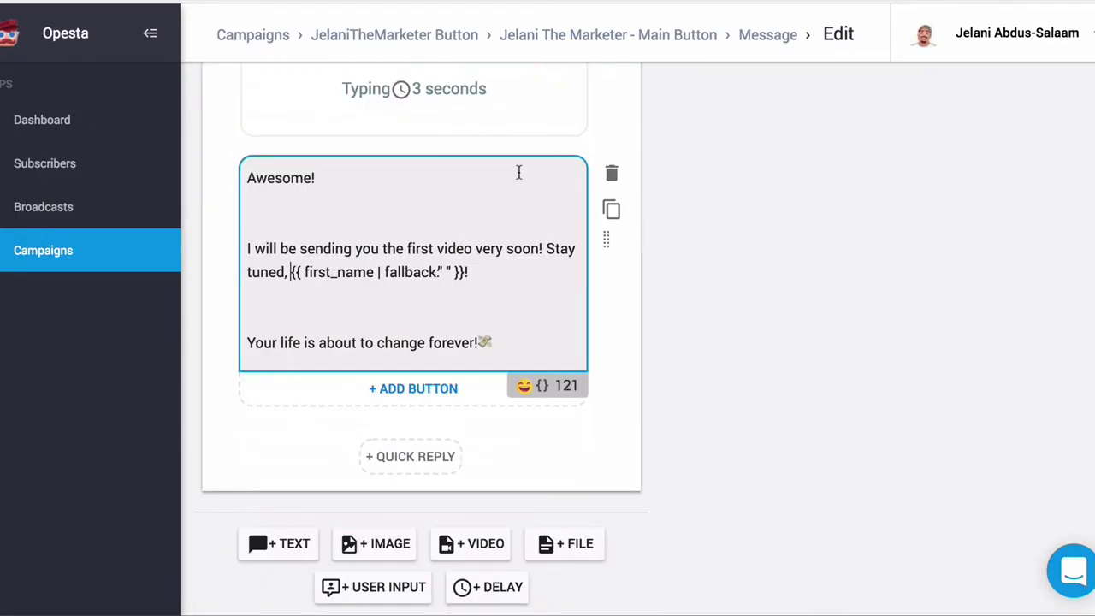
pyautogui.scroll(10, 518, 171)
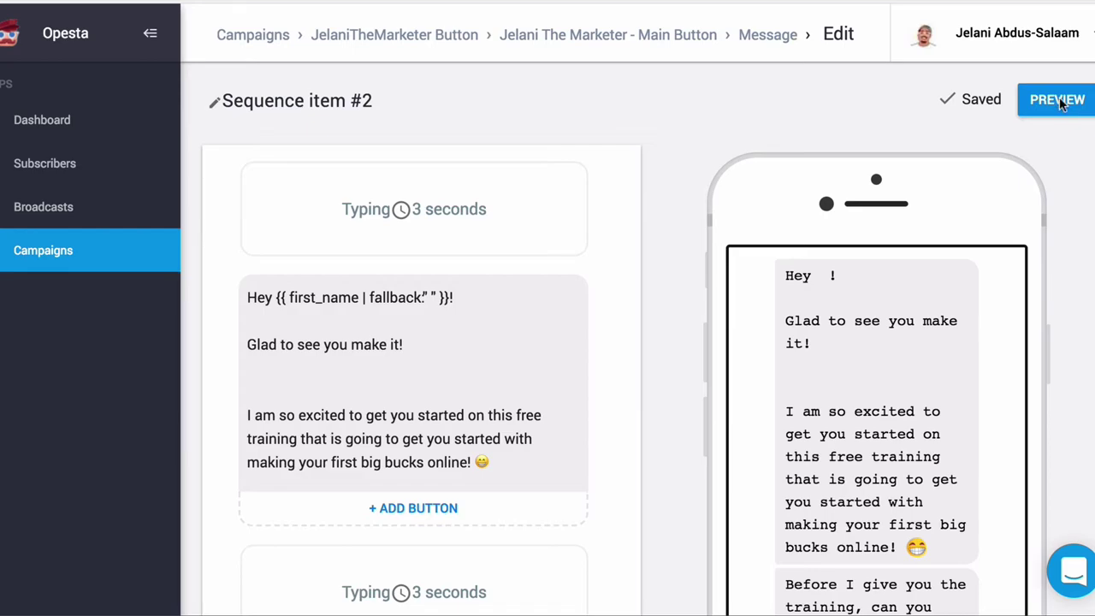
# Step: Preview the campaign via Send to Messenger in the opt-in dialog, then open a new tab
pyautogui.click(1050, 104)
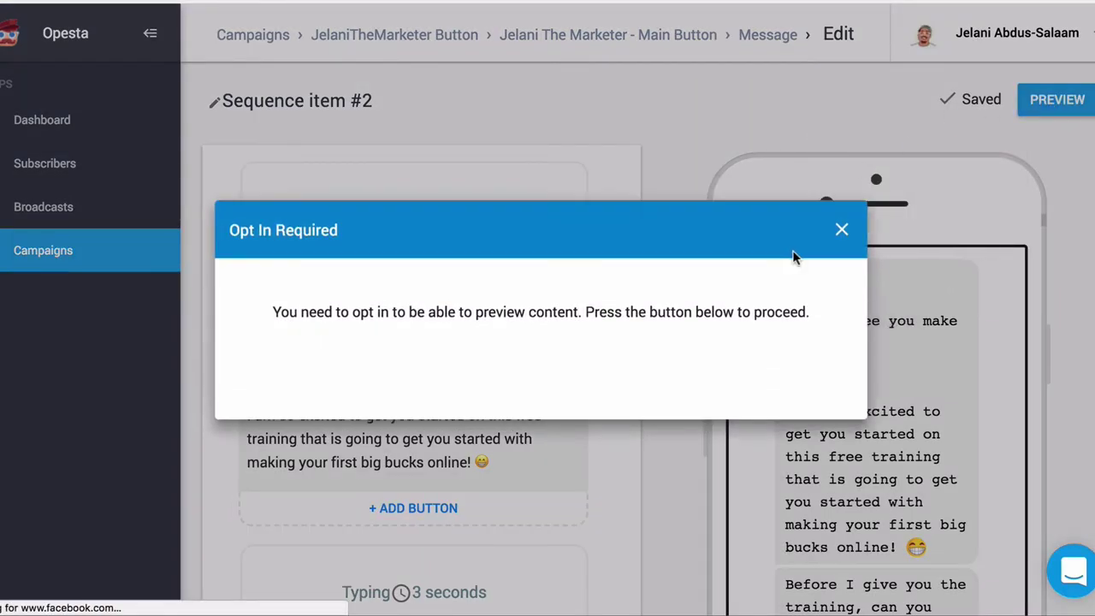
pyautogui.click(546, 358)
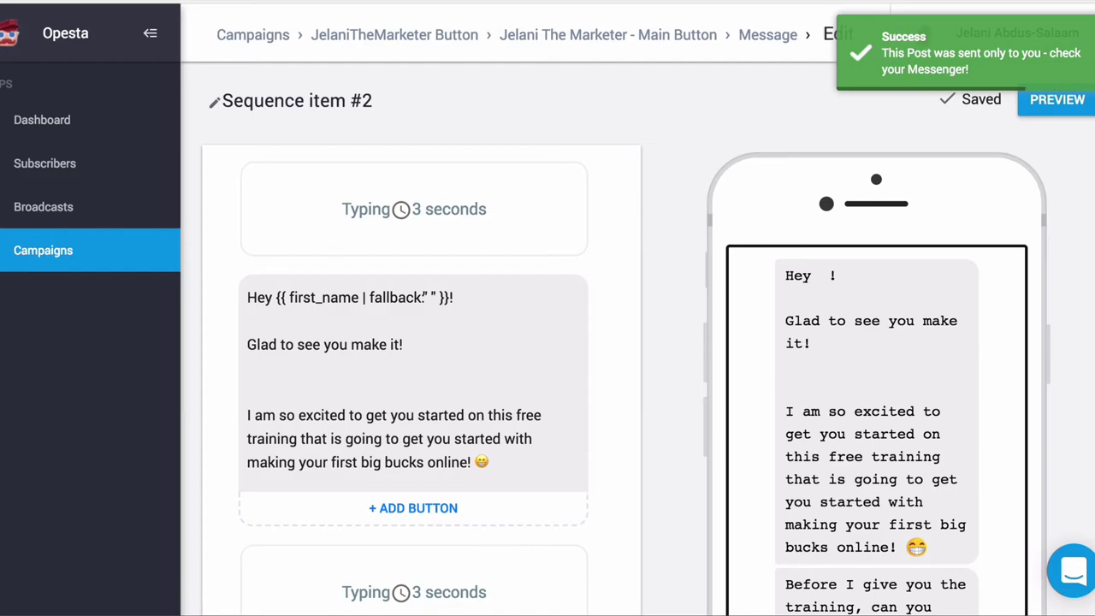
pyautogui.hotkey('ctrl', 't')
# Step: Load facebook.com and browse the recent Messenger conversations list before closing it
pyautogui.write('facebook.com')
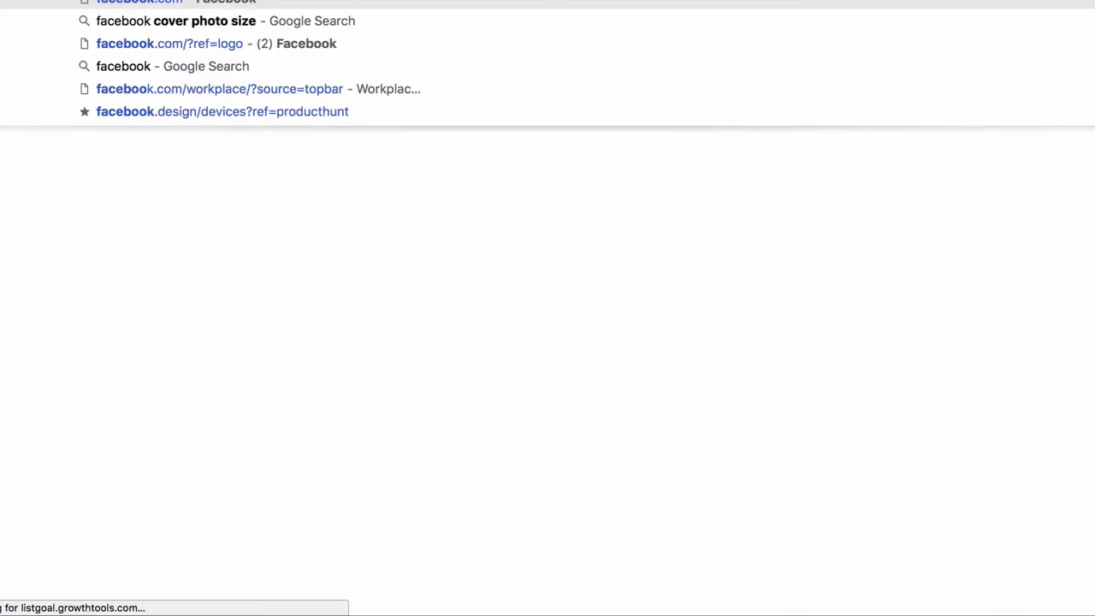
pyautogui.press('Return')
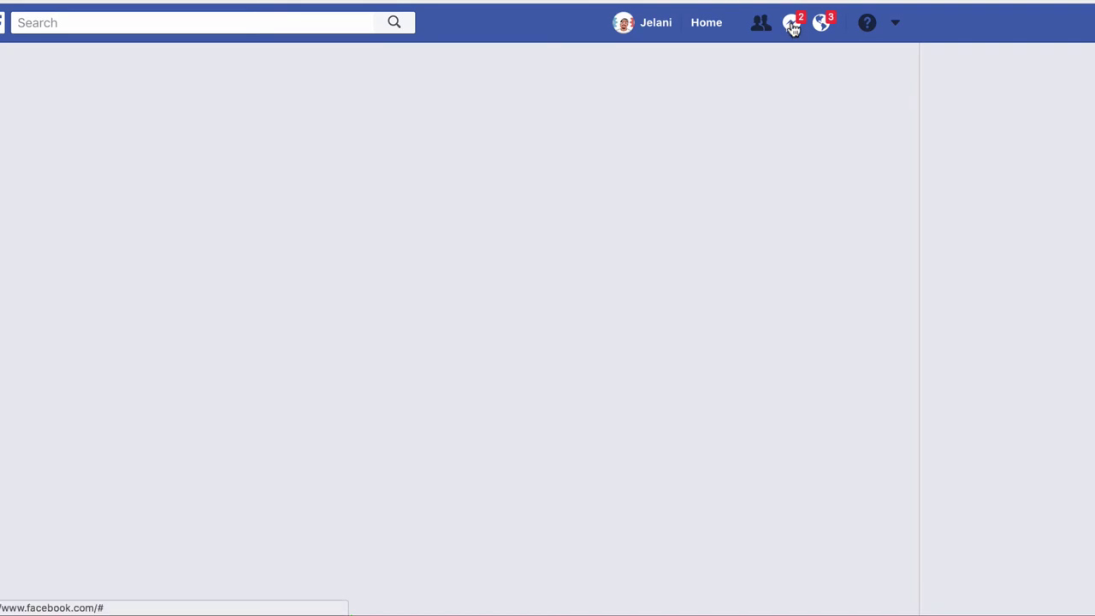
pyautogui.click(793, 25)
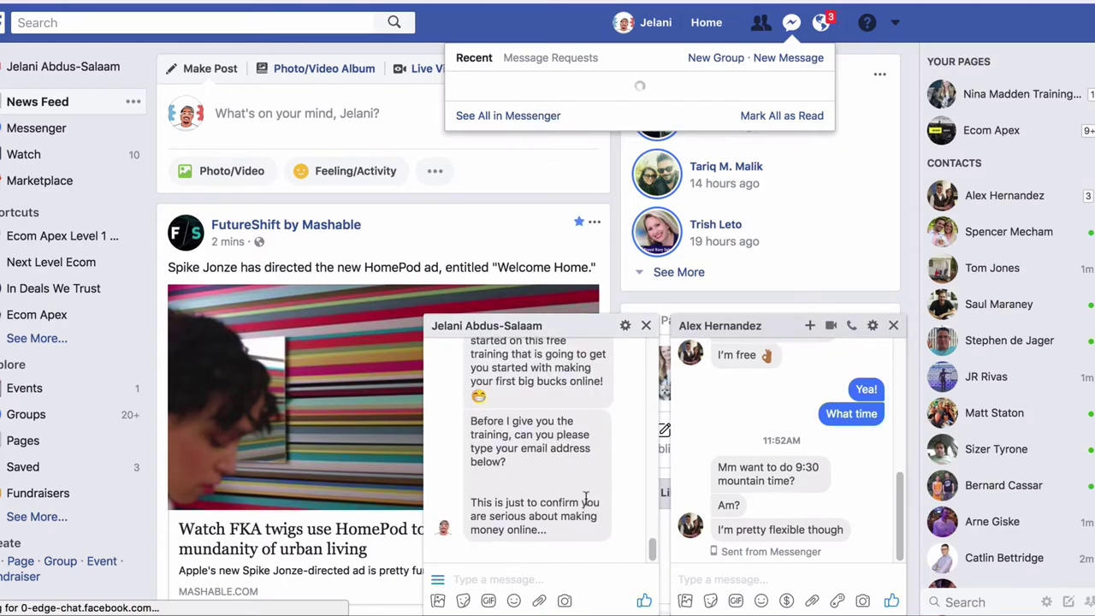
pyautogui.scroll(3, 587, 501)
pyautogui.scroll(-3, 587, 500)
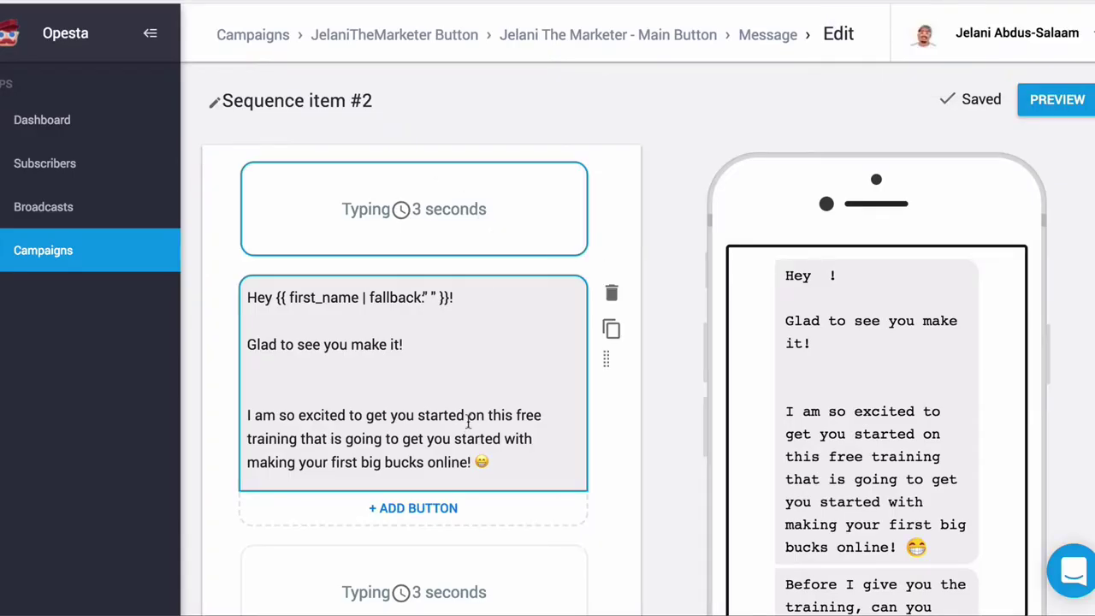
pyautogui.scroll(-5, 467, 423)
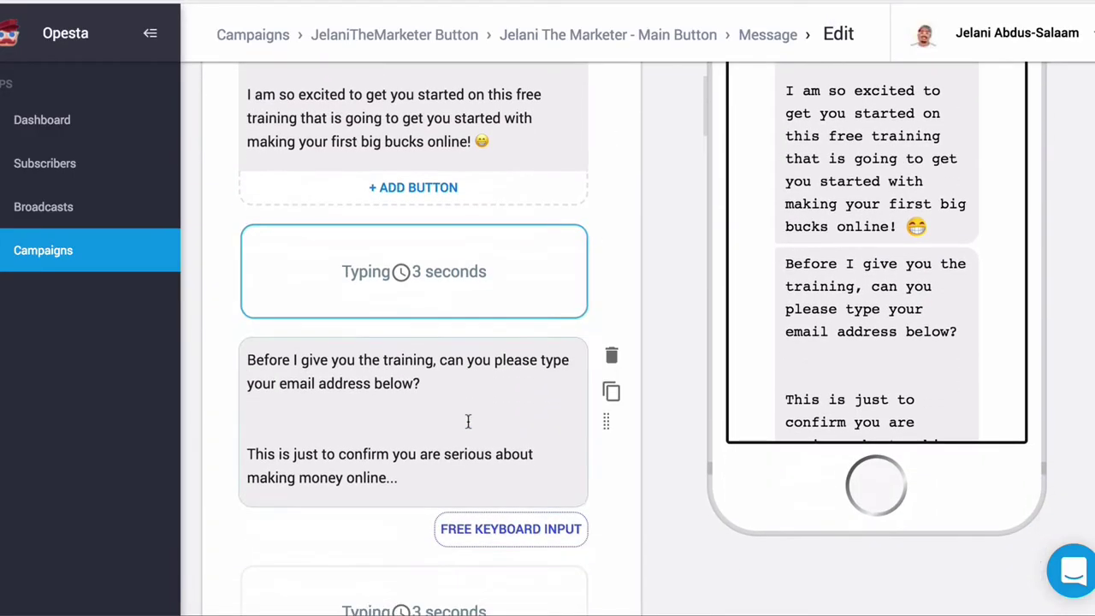
pyautogui.scroll(2, 467, 426)
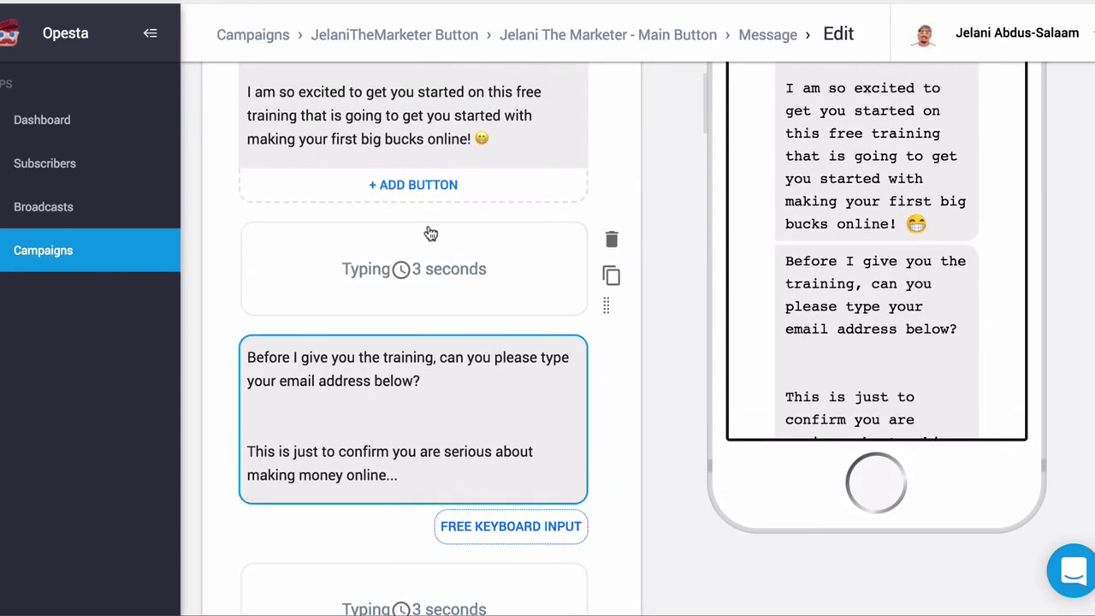
pyautogui.scroll(-2, 513, 391)
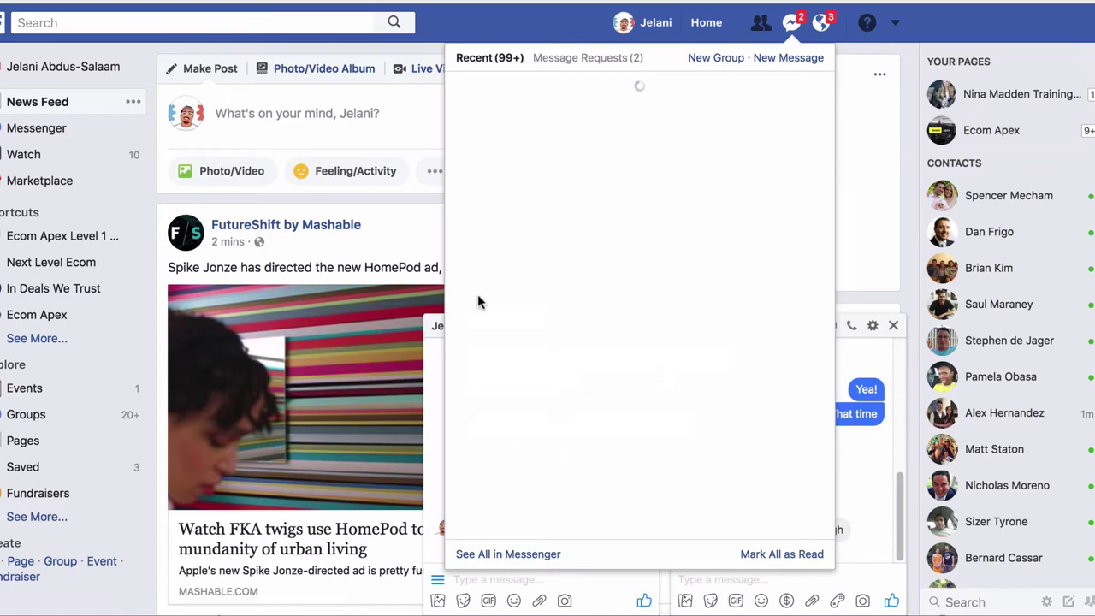
pyautogui.click(789, 25)
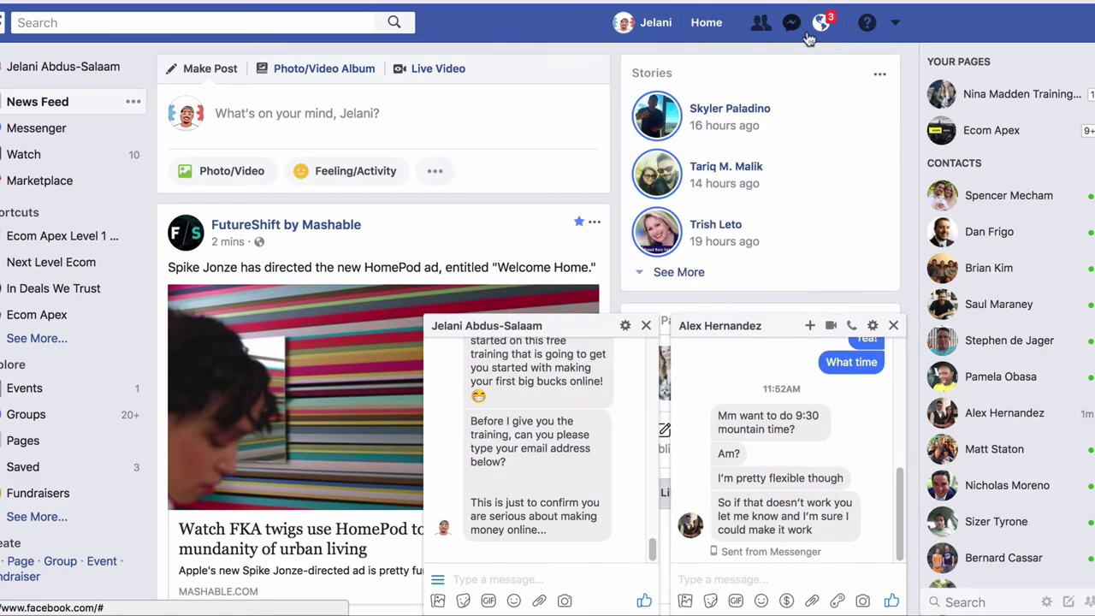
# Step: Reply in the preview chat with your email address to get the 'Awesome!' confirmation
pyautogui.click(515, 579)
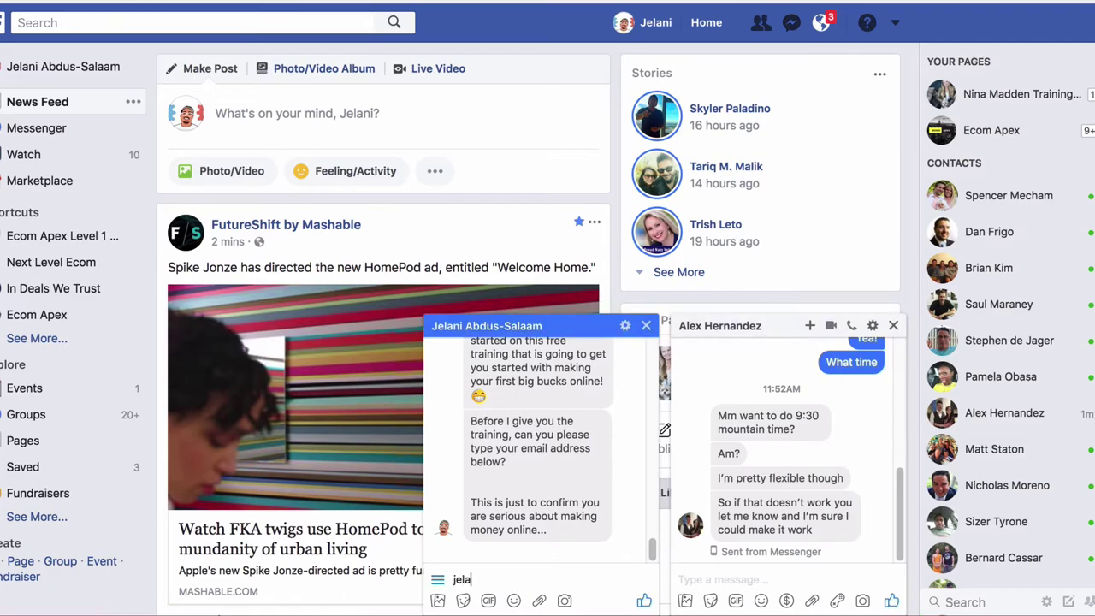
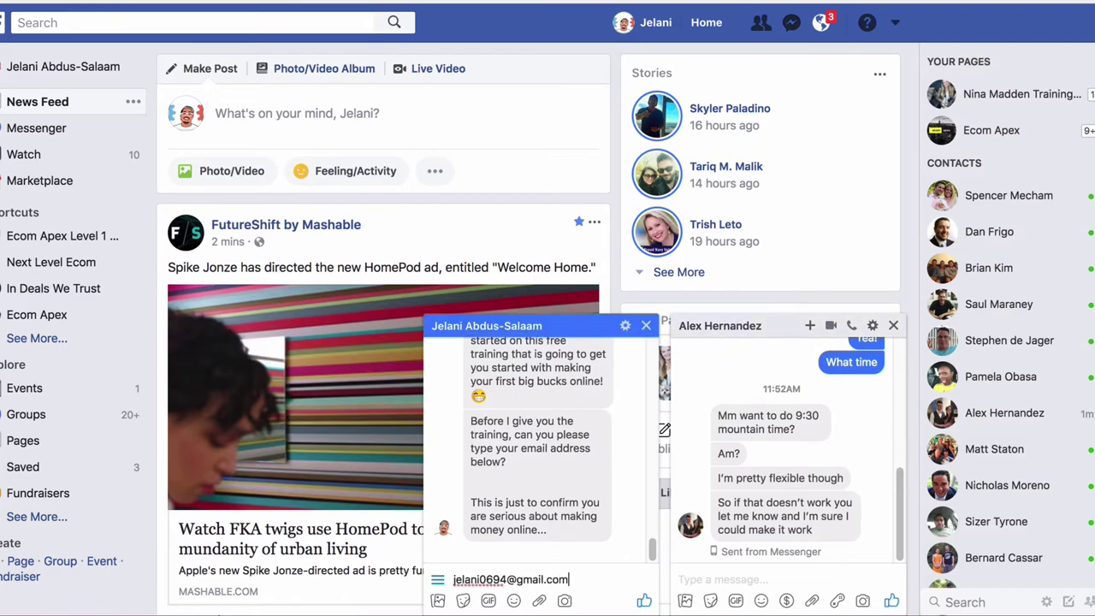
pyautogui.press('Return')
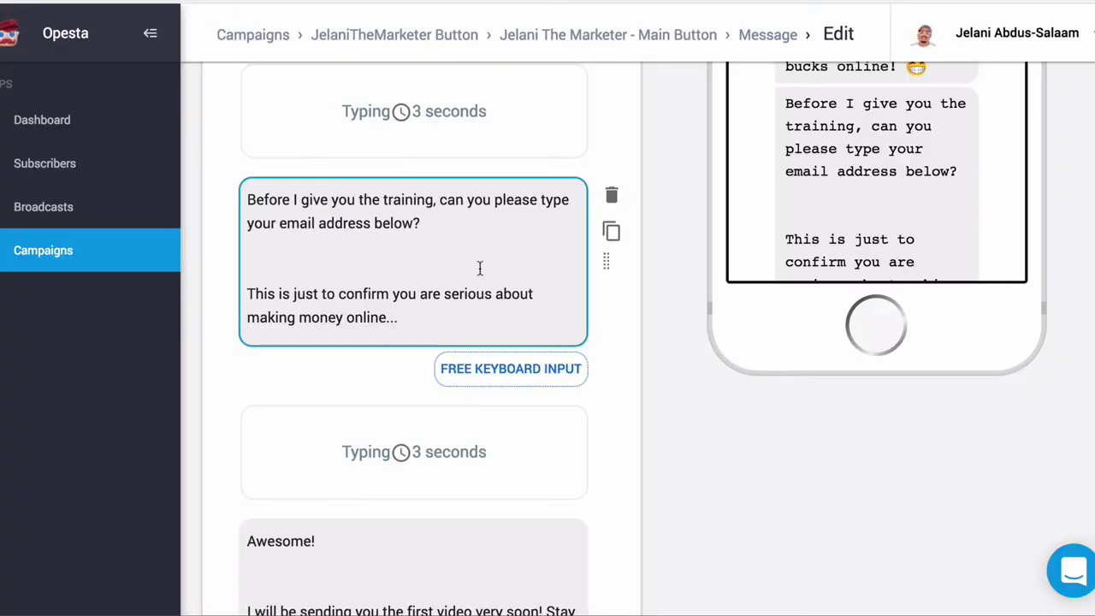
pyautogui.scroll(10, 480, 268)
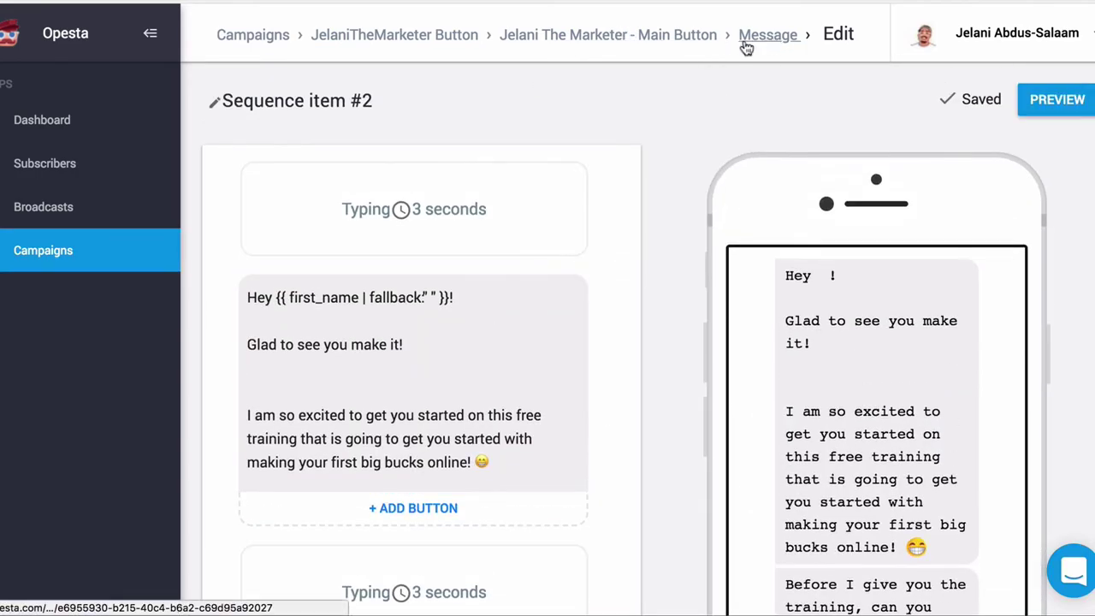
# Step: Return from the message editor to the Main Button campaign's content list
pyautogui.click(761, 36)
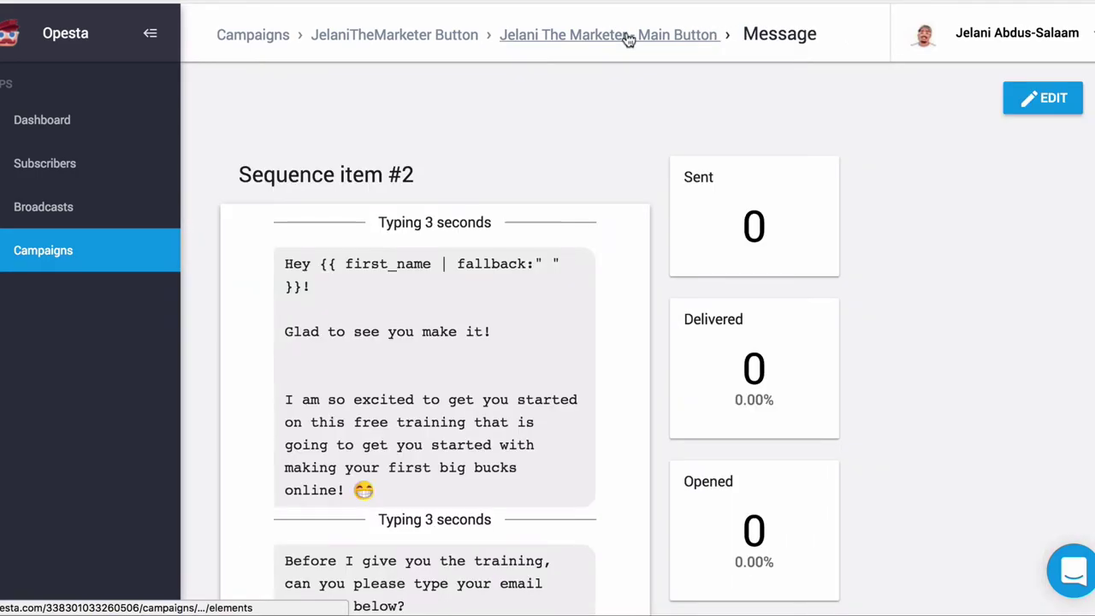
pyautogui.click(627, 38)
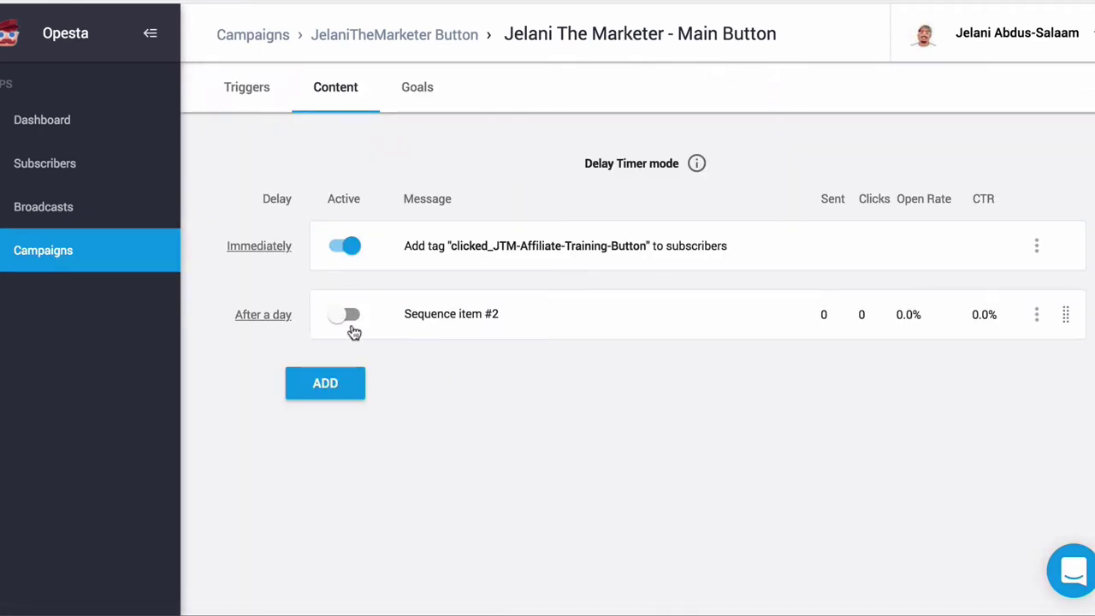
pyautogui.click(439, 327)
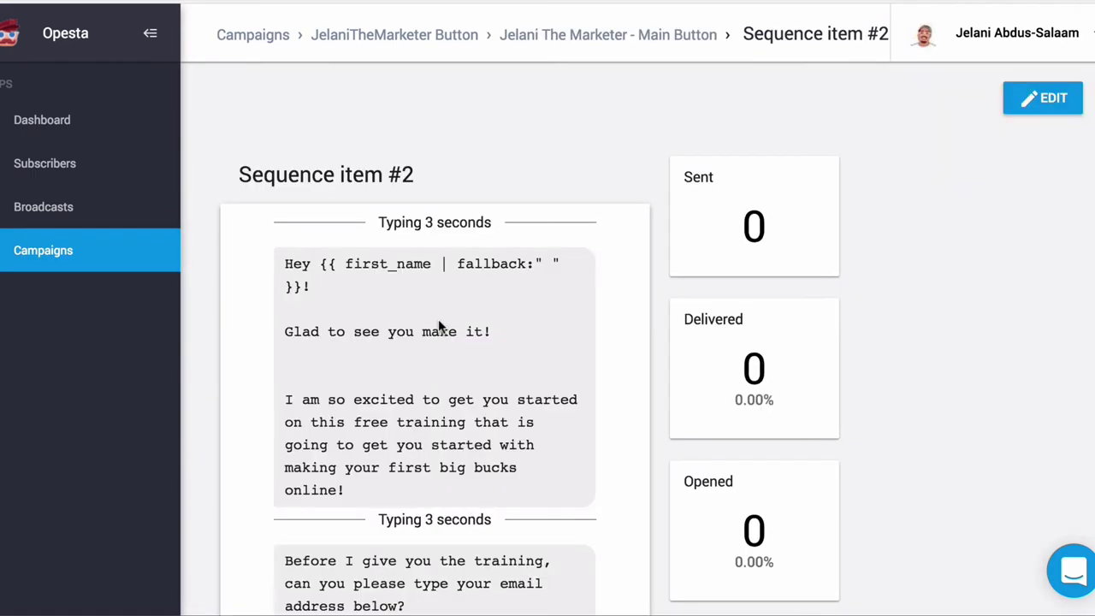
pyautogui.click(637, 38)
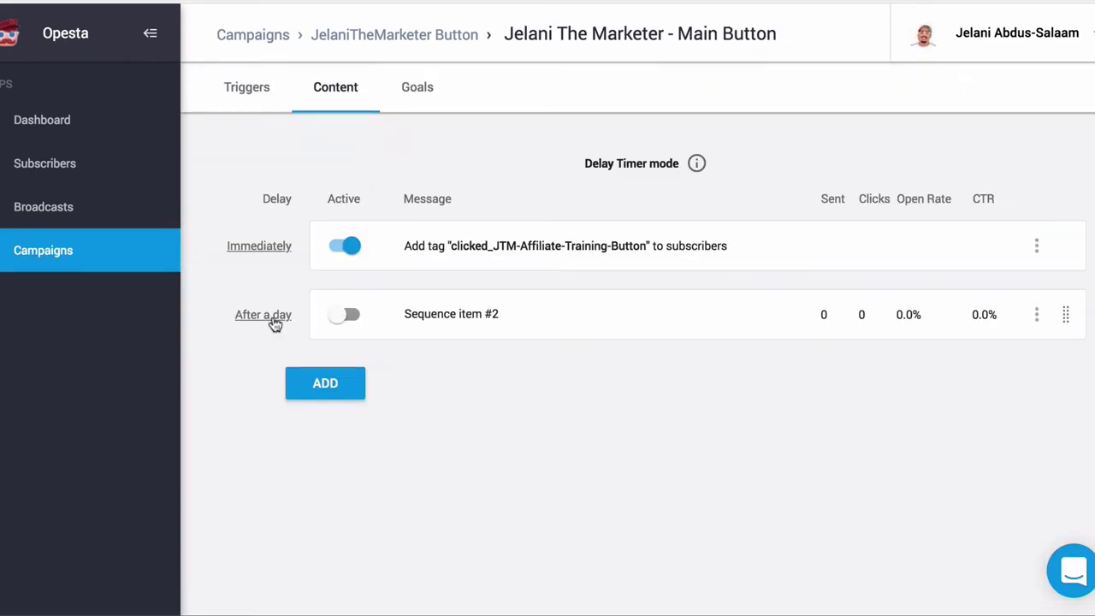
# Step: Set Sequence item #2 to run on any day with No delay, and confirm
pyautogui.click(274, 318)
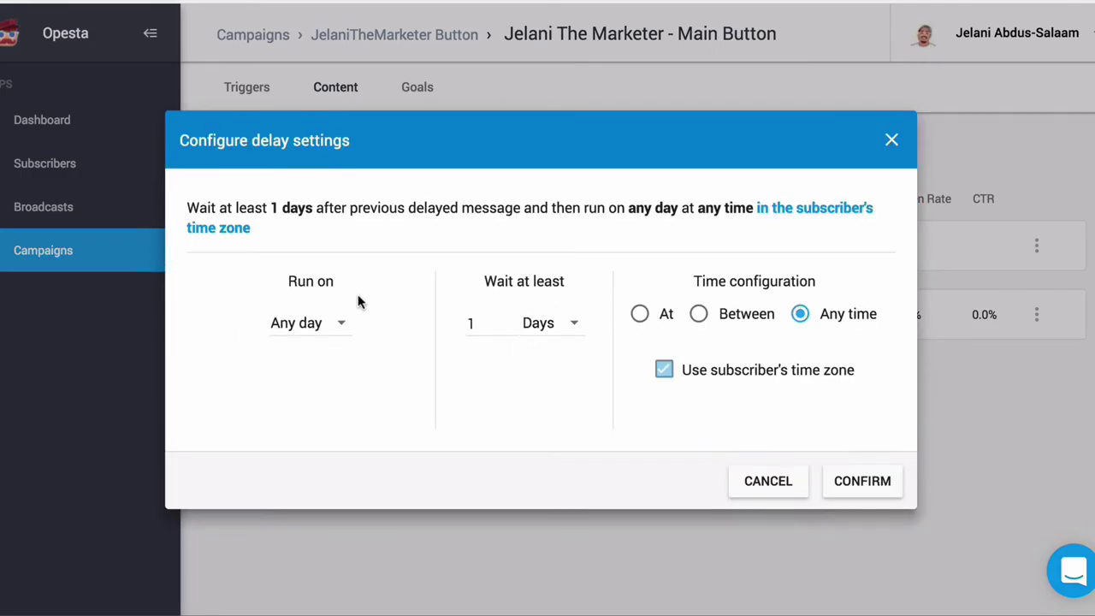
pyautogui.click(303, 341)
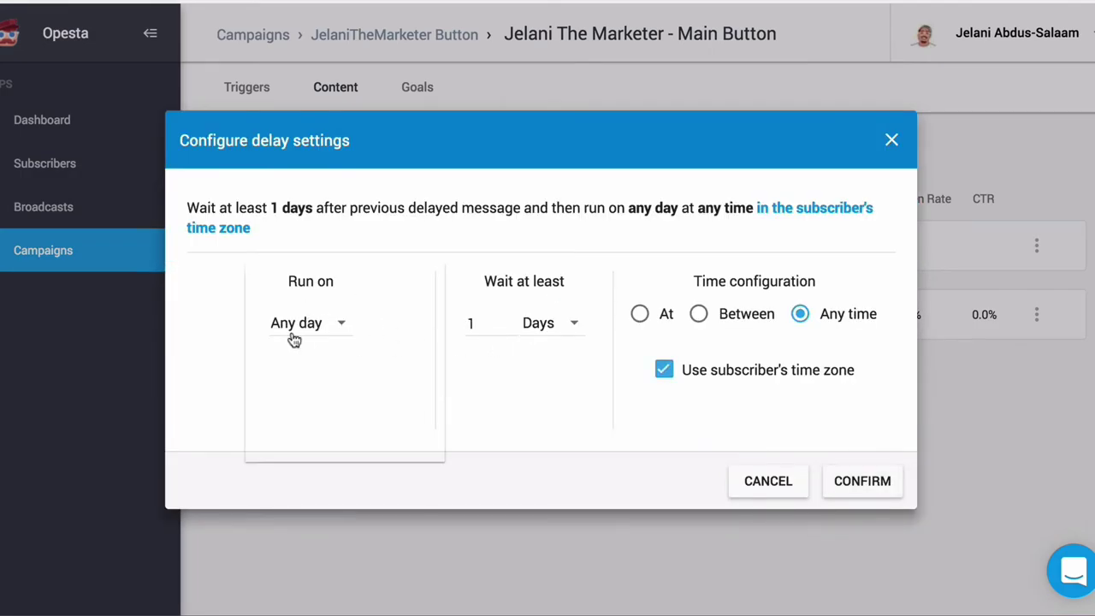
pyautogui.click(306, 327)
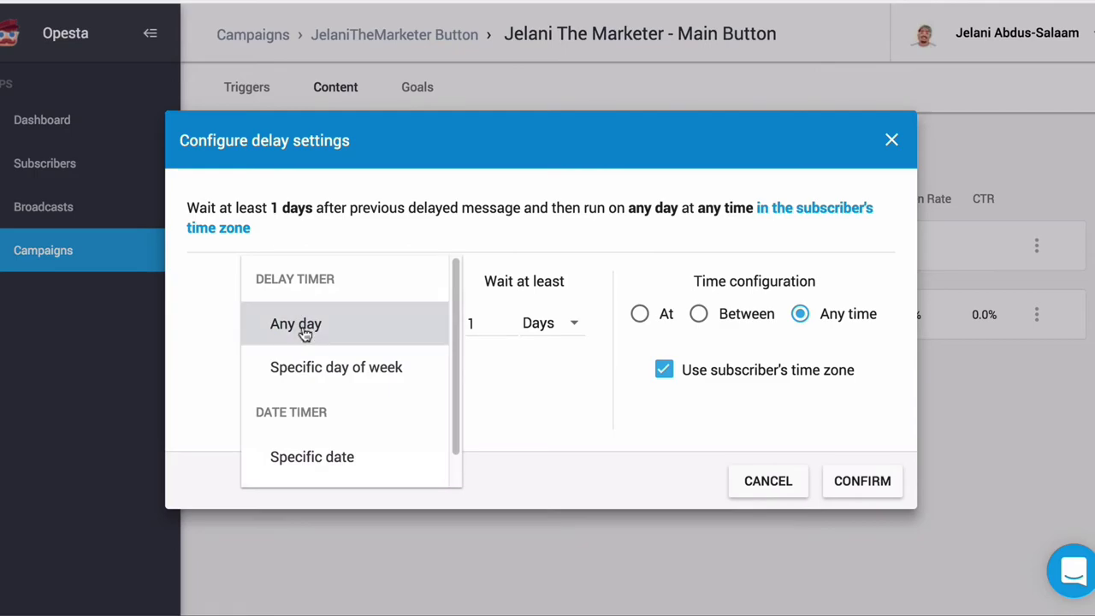
pyautogui.click(562, 328)
pyautogui.click(554, 248)
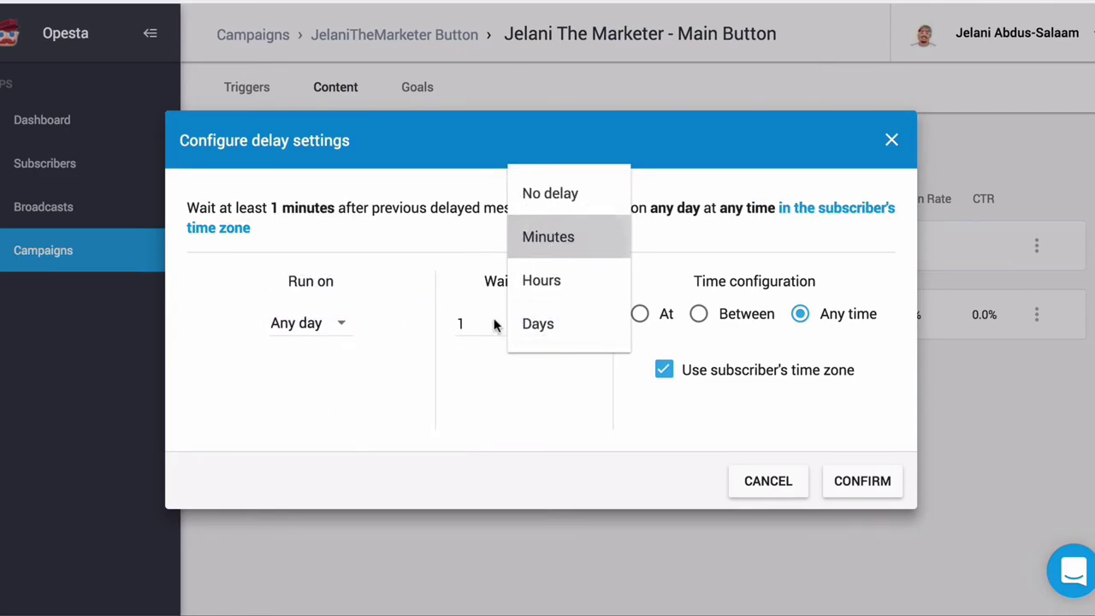
pyautogui.doubleClick(445, 326)
pyautogui.write('5')
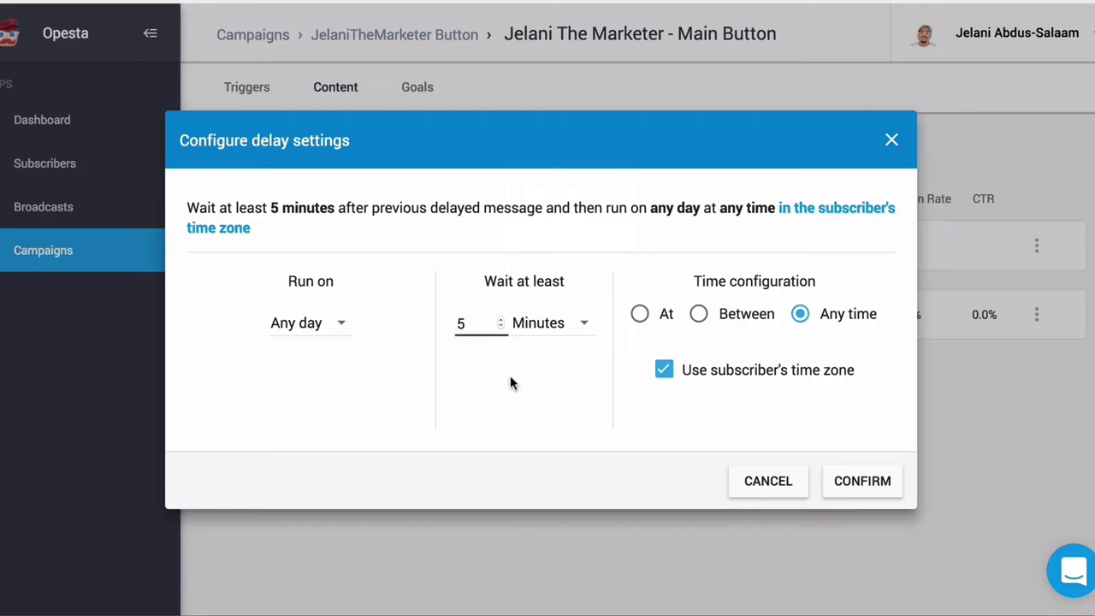
pyautogui.click(535, 340)
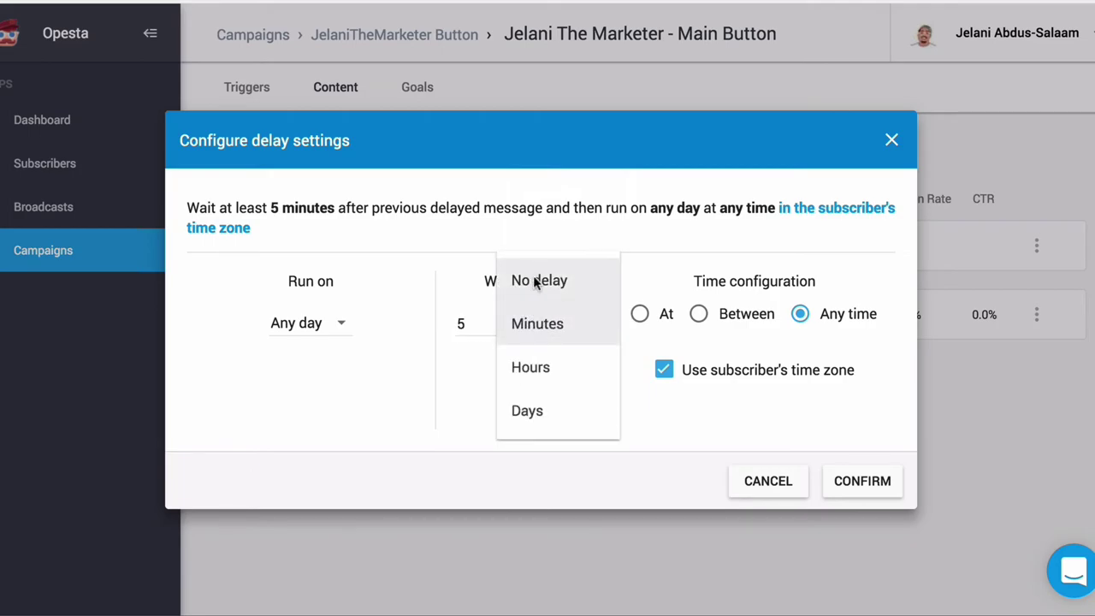
pyautogui.click(532, 283)
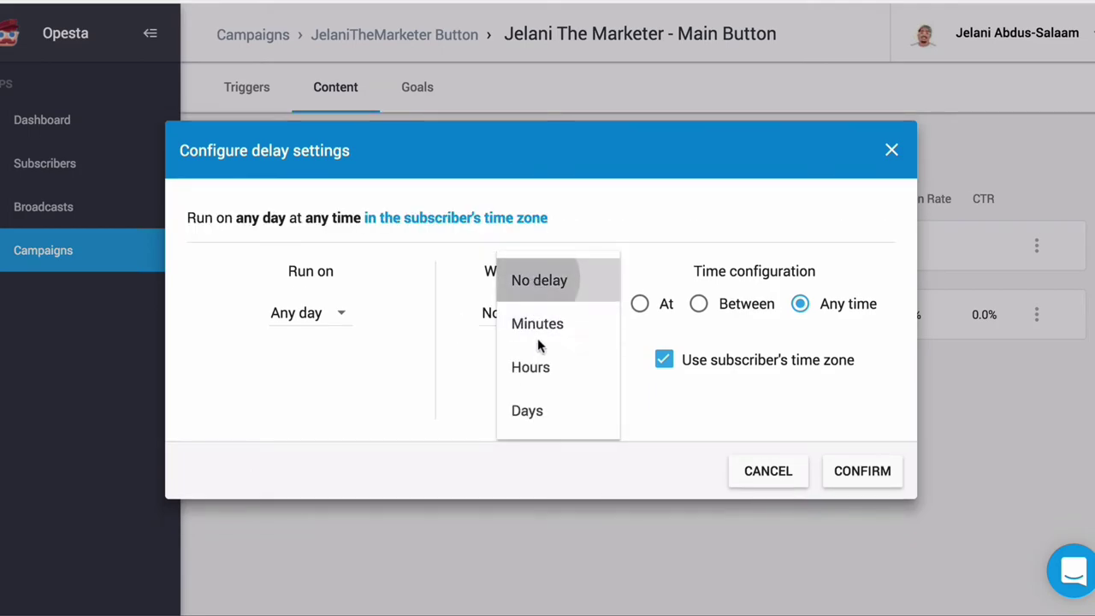
pyautogui.click(852, 472)
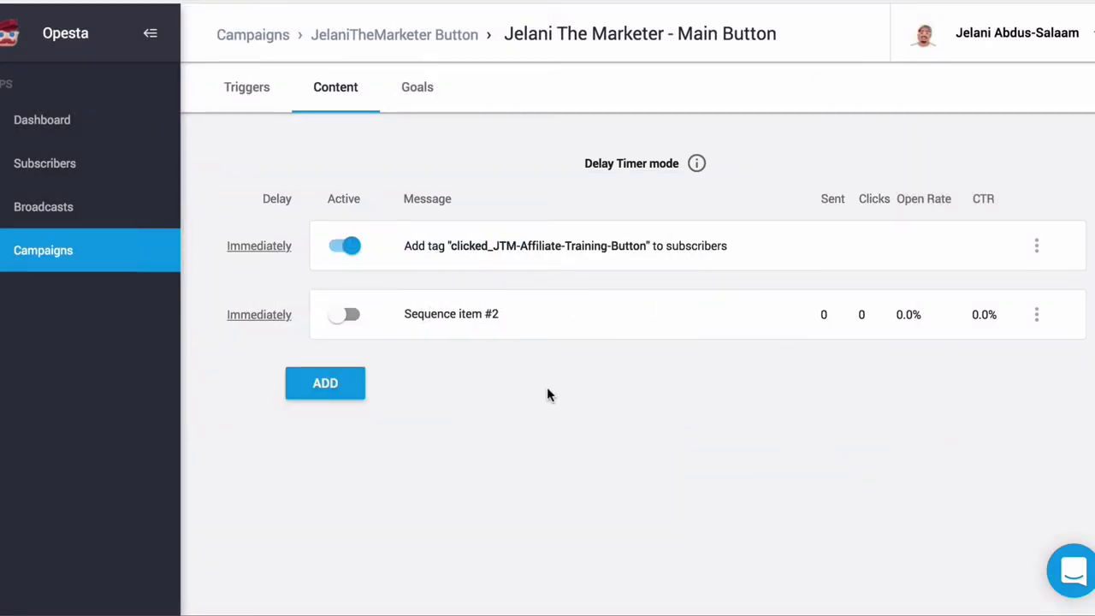
# Step: Activate Sequence item #2, then add a new Pixel goal from the campaign's Goals tab
pyautogui.click(345, 313)
pyautogui.click(422, 94)
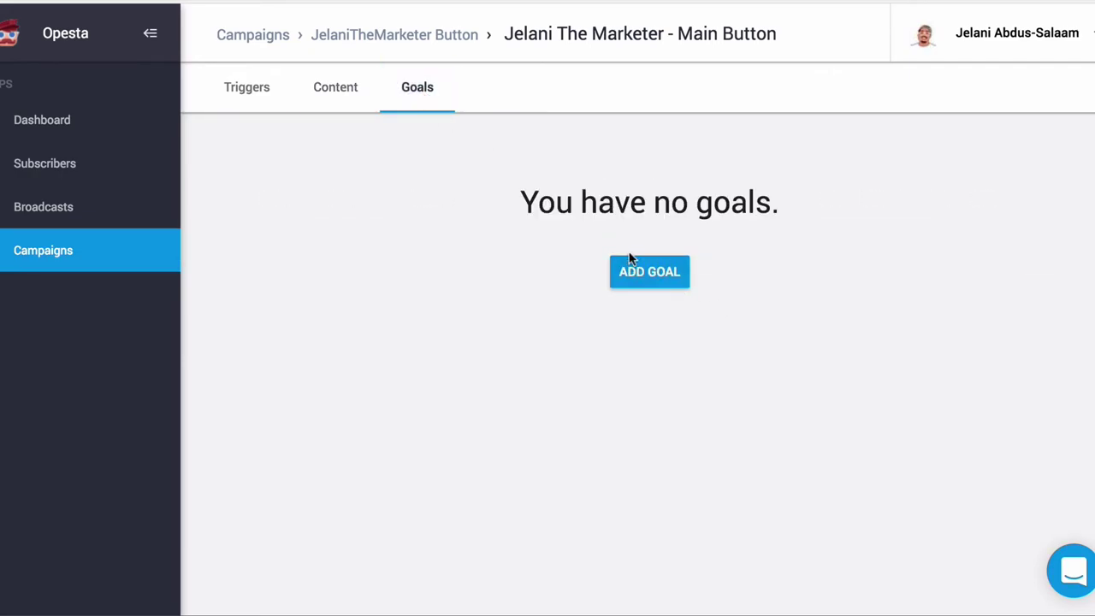
pyautogui.click(643, 279)
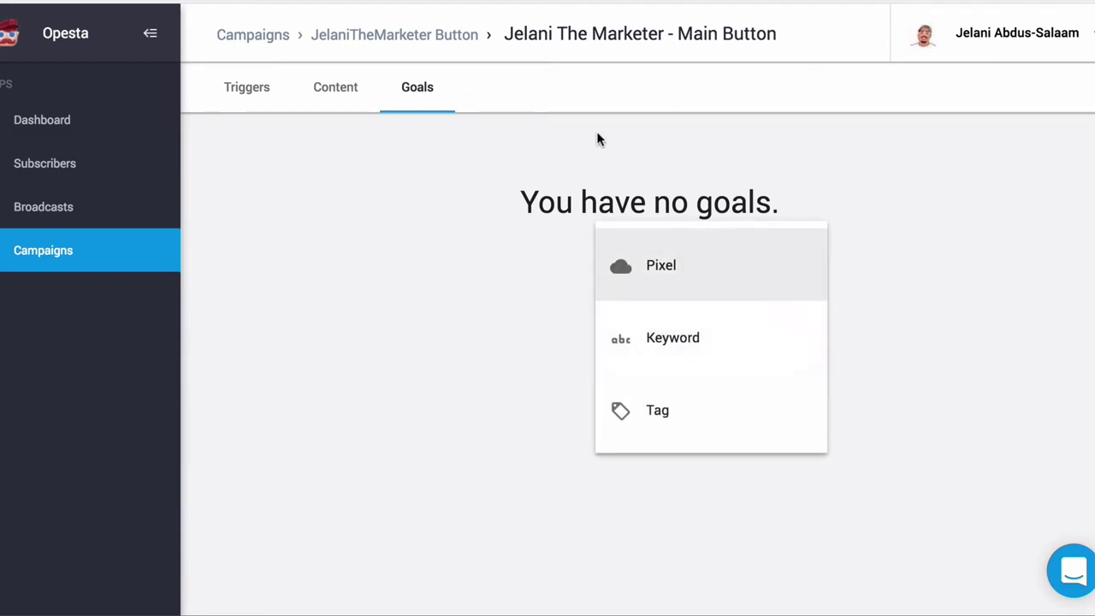
pyautogui.click(690, 288)
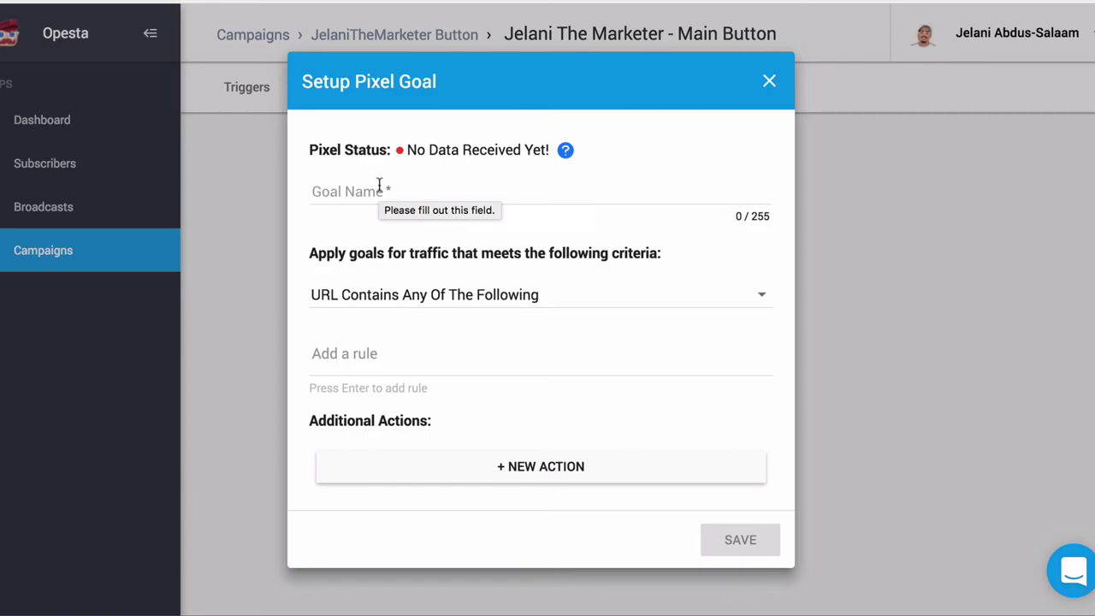
# Step: Name the pixel goal JTM and set its traffic criteria to URL Equals
pyautogui.click(379, 186)
pyautogui.write('JTM')
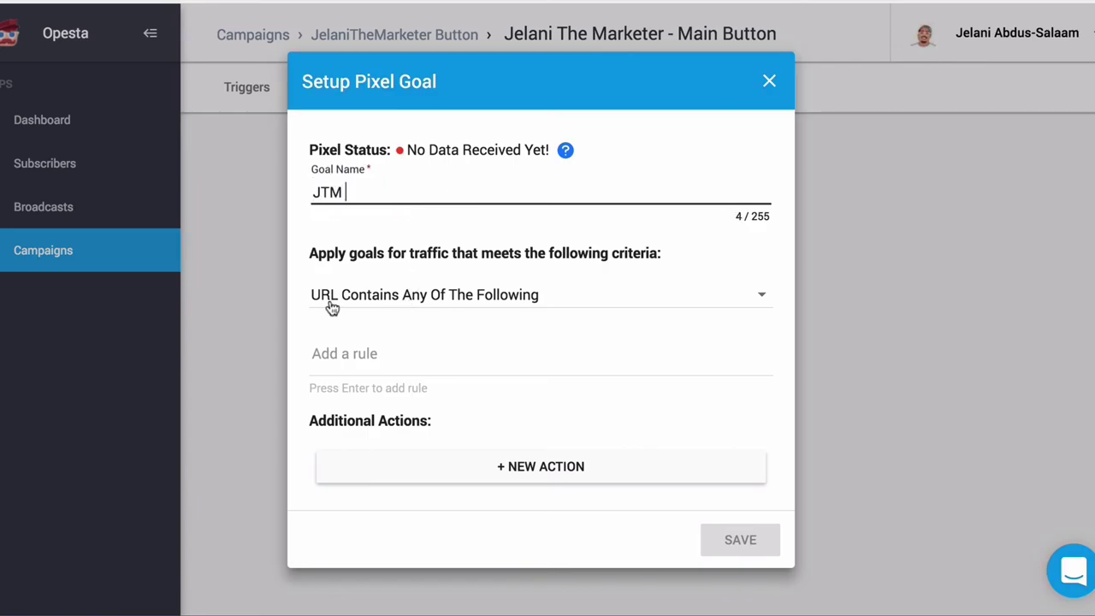
pyautogui.click(490, 310)
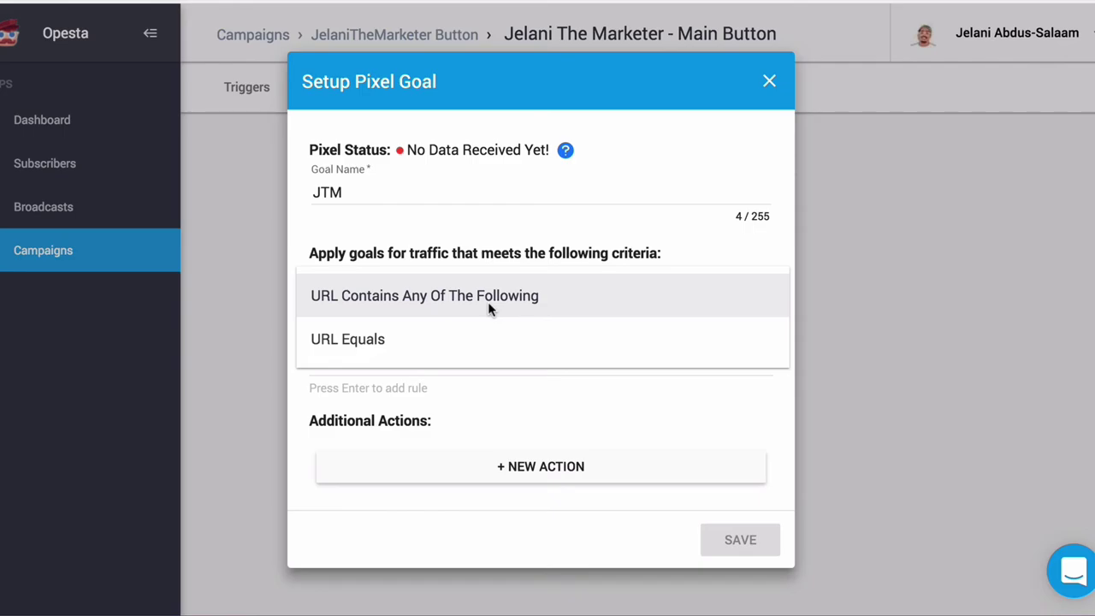
pyautogui.click(430, 337)
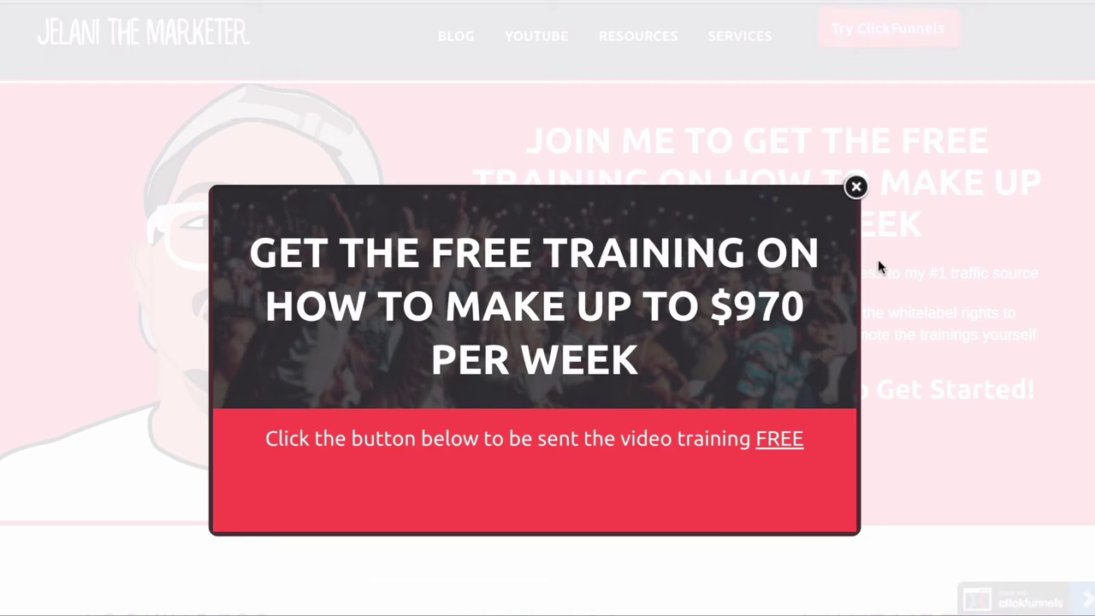
# Step: Paste the website's /home page URL, without a trailing slash, as the Exact URL
pyautogui.click(855, 187)
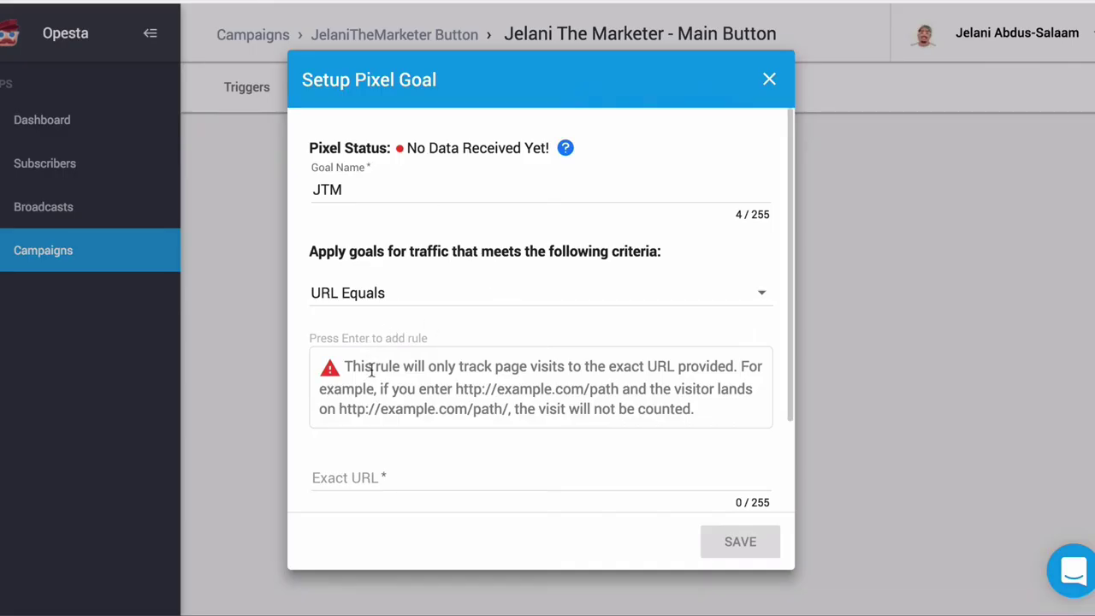
pyautogui.click(373, 479)
pyautogui.write('https://www.jelanithemarketer.com/home')
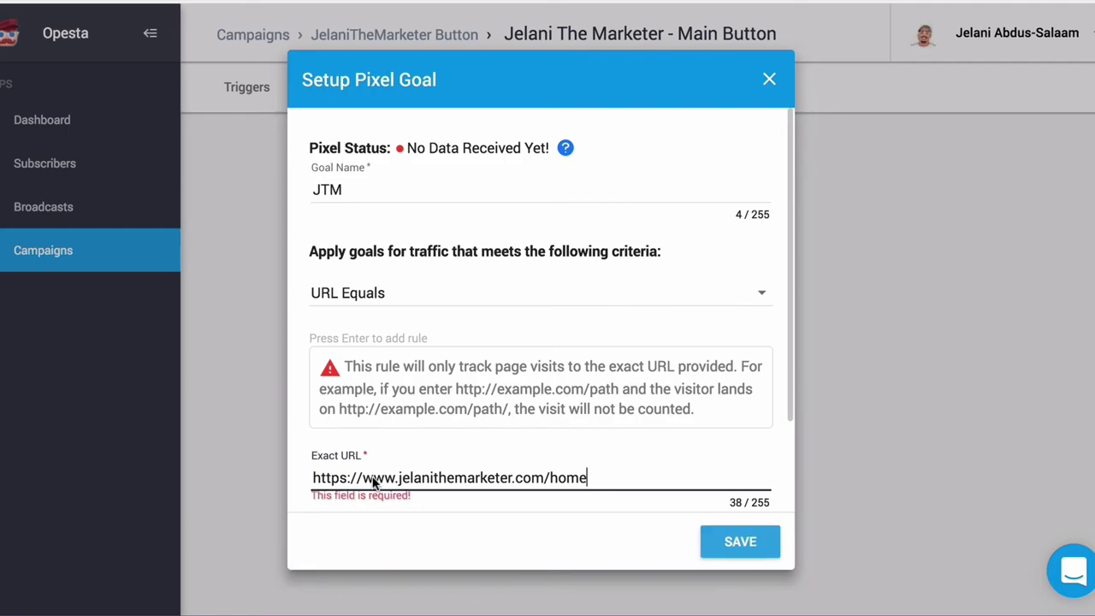
pyautogui.write('/')
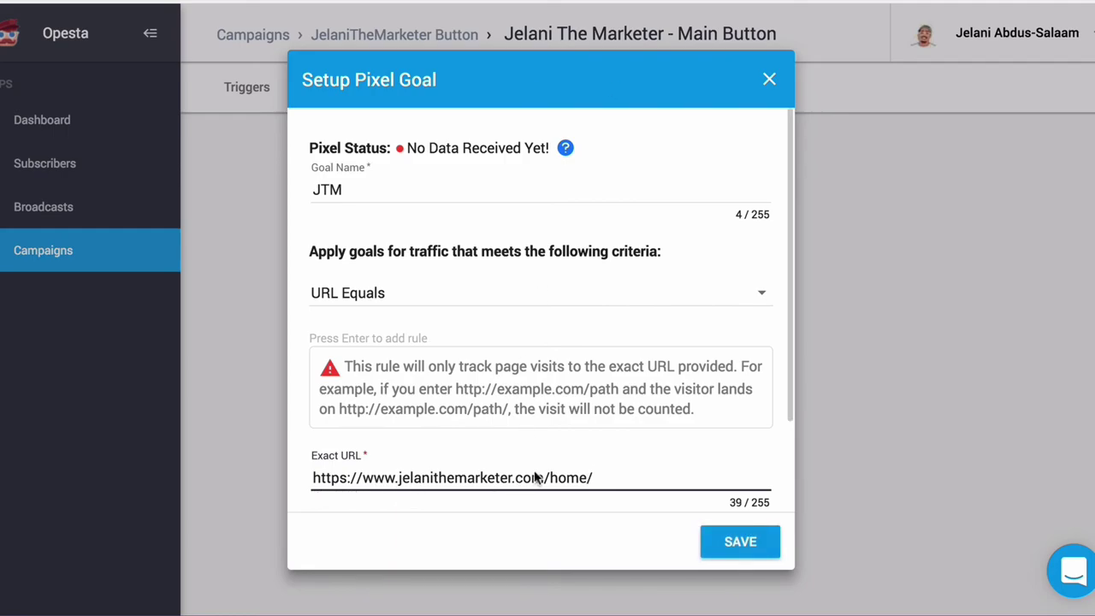
pyautogui.press('BackSpace')
pyautogui.scroll(-3, 489, 359)
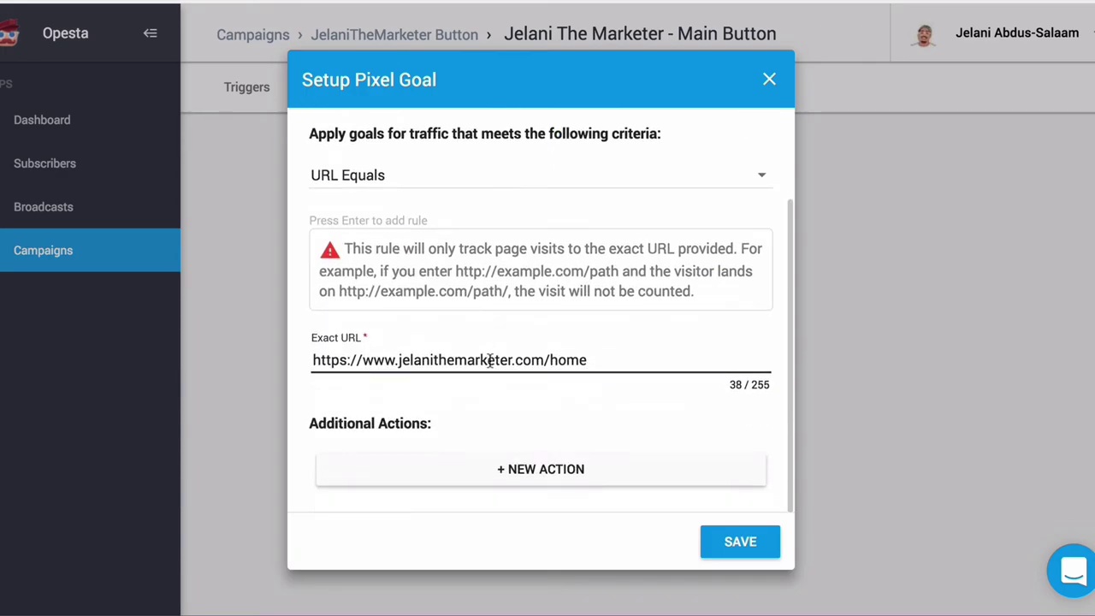
pyautogui.click(528, 472)
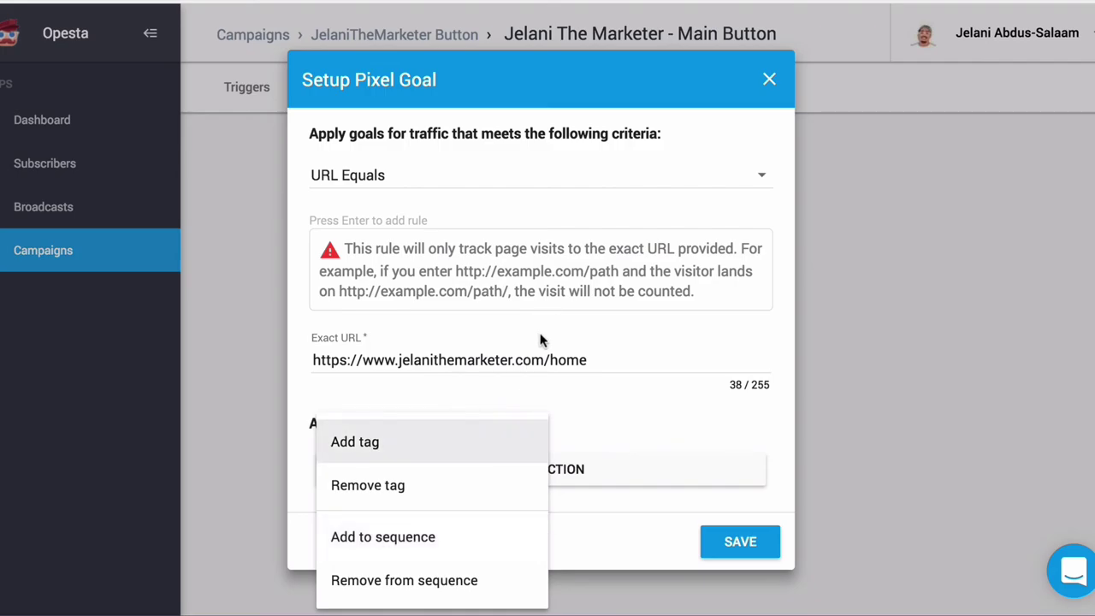
pyautogui.click(552, 377)
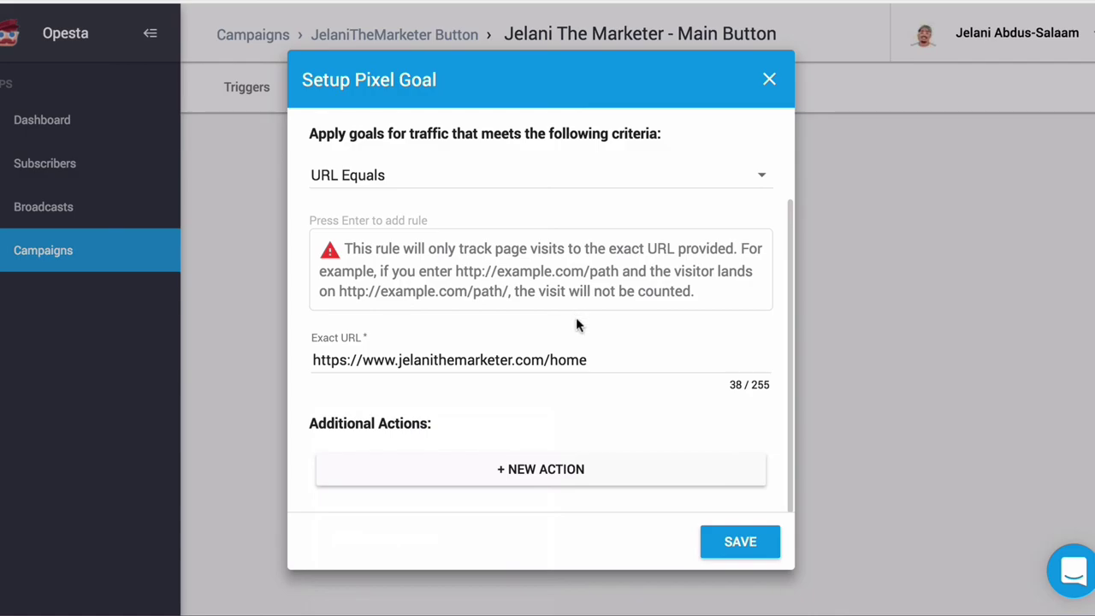
pyautogui.scroll(3, 575, 317)
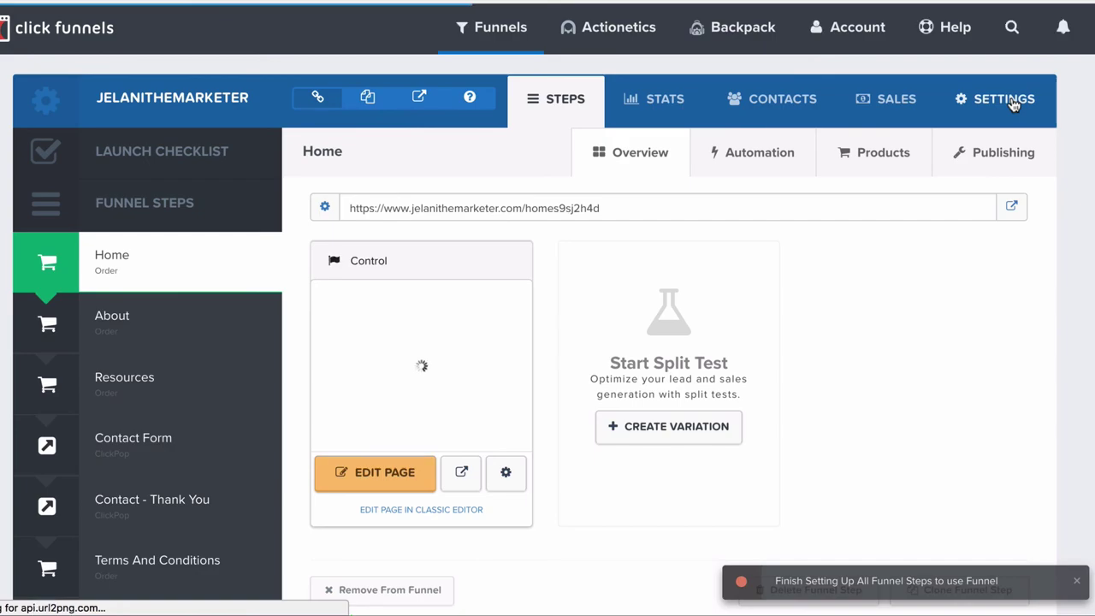
# Step: Open the funnel's SETTINGS and review the Head and Body Tracking Code boxes
pyautogui.click(1011, 101)
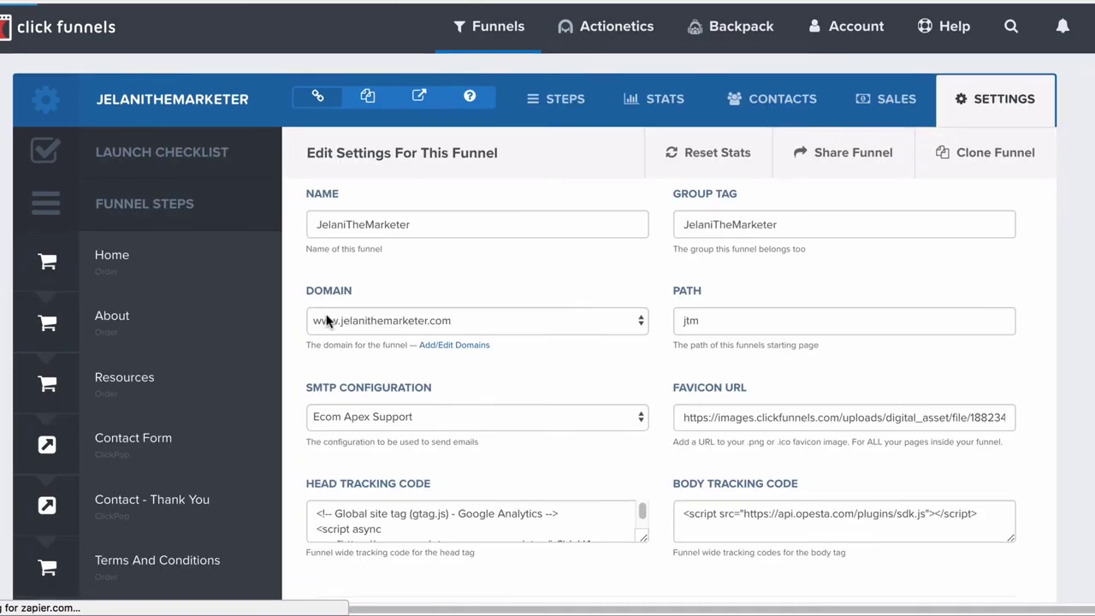
pyautogui.scroll(-5, 326, 320)
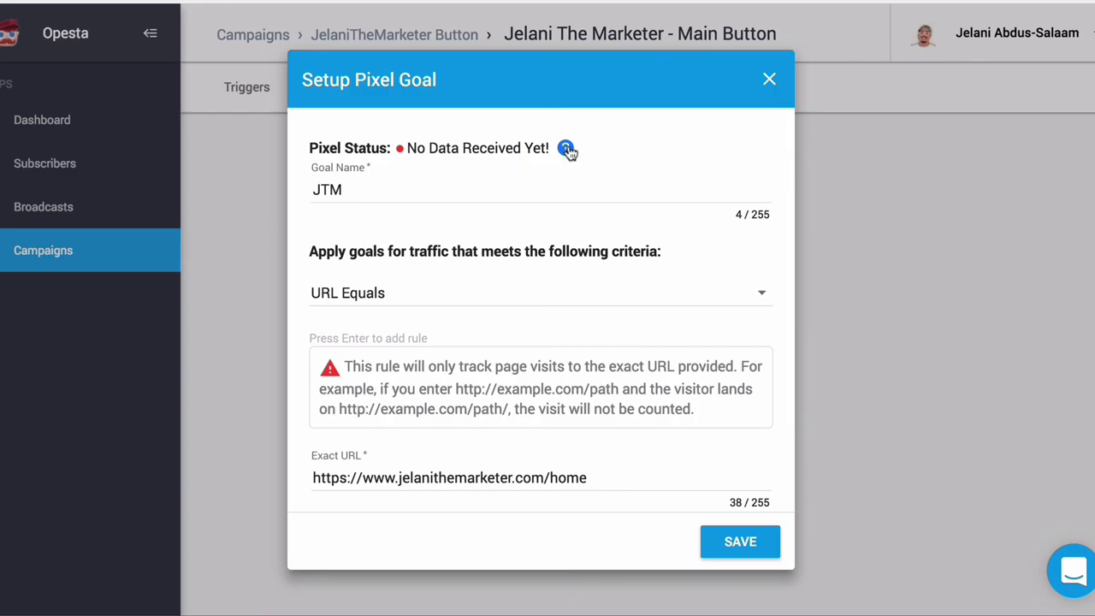
# Step: Open and read the pixel installation instructions from the help link
pyautogui.moveTo(569, 150)
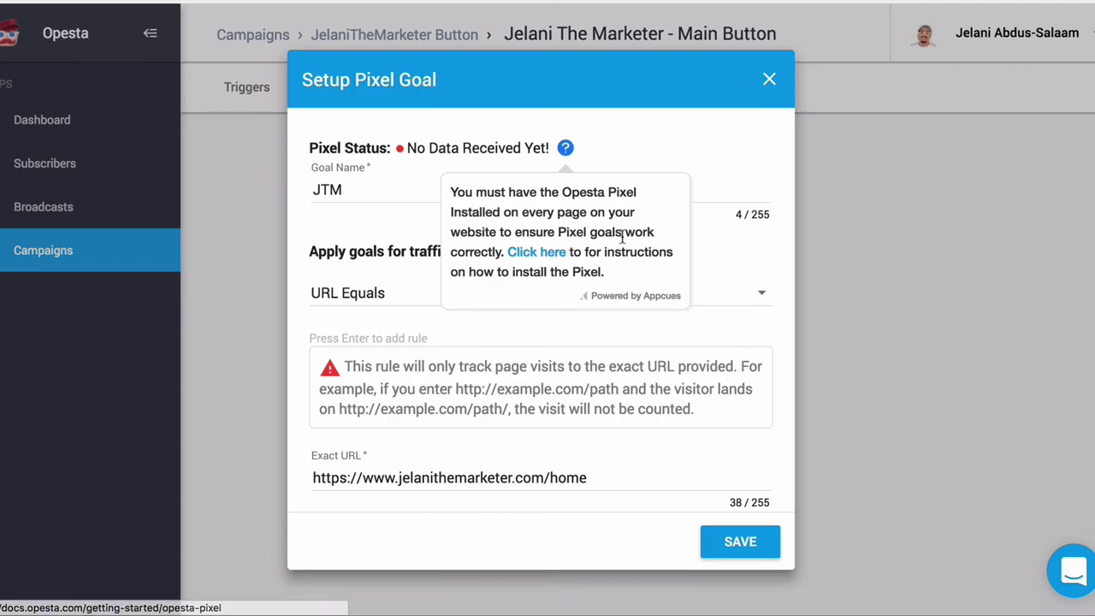
pyautogui.click(548, 253)
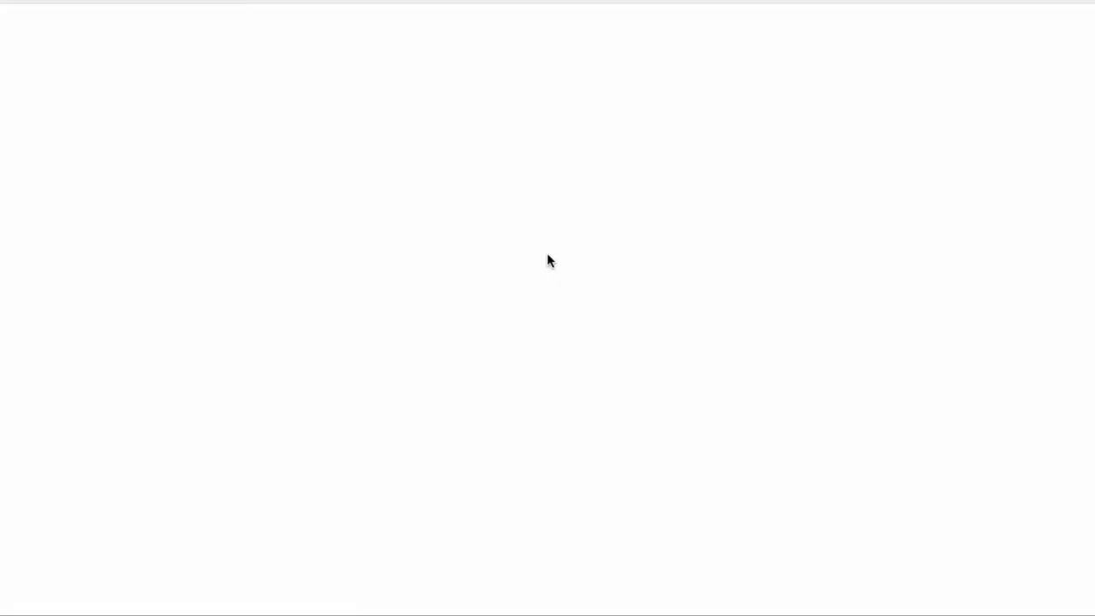
pyautogui.scroll(-2, 434, 466)
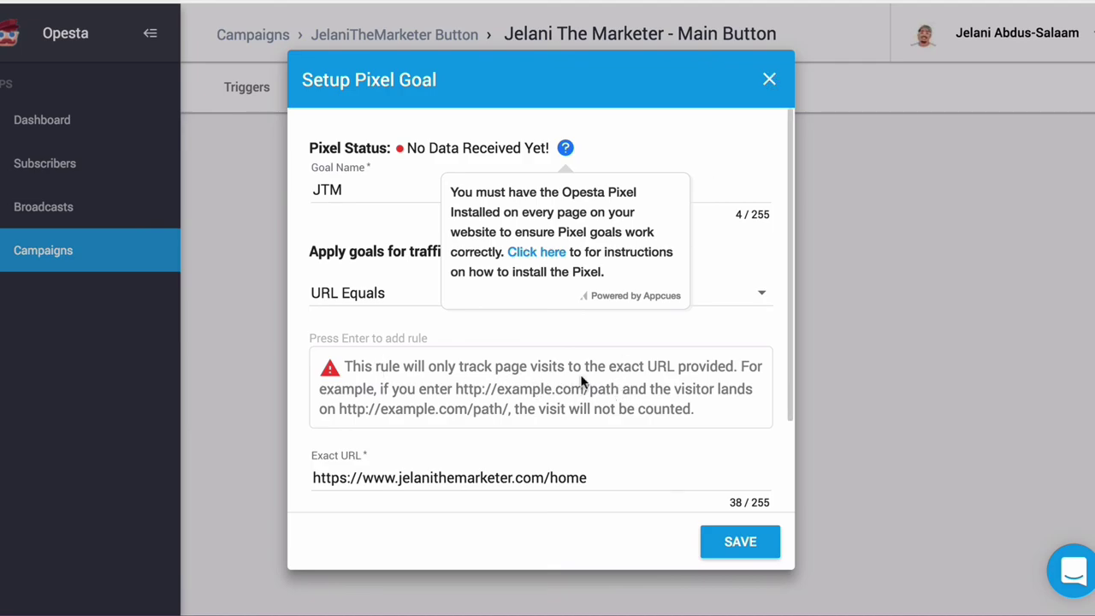
# Step: Revert criteria to URL Contains Any Of The Following and close the dialog unsaved
pyautogui.click(353, 293)
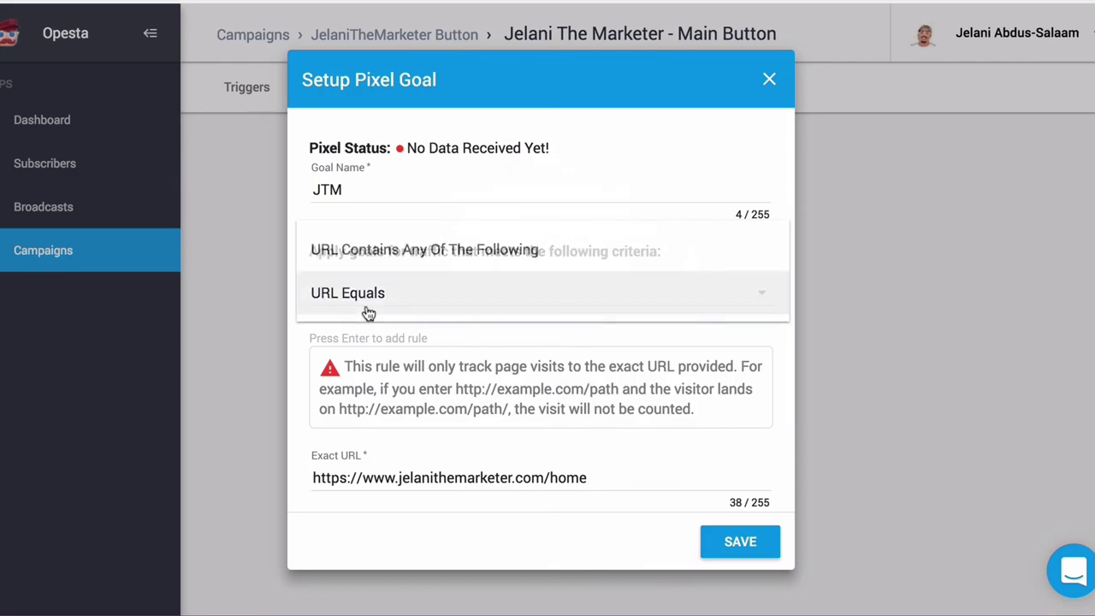
pyautogui.click(365, 260)
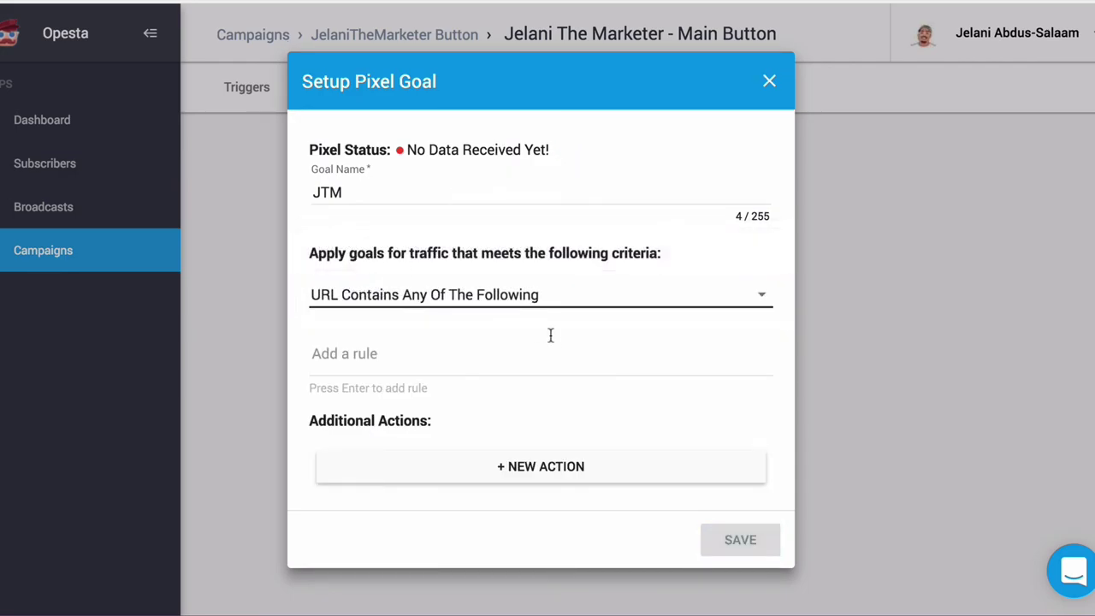
pyautogui.click(773, 92)
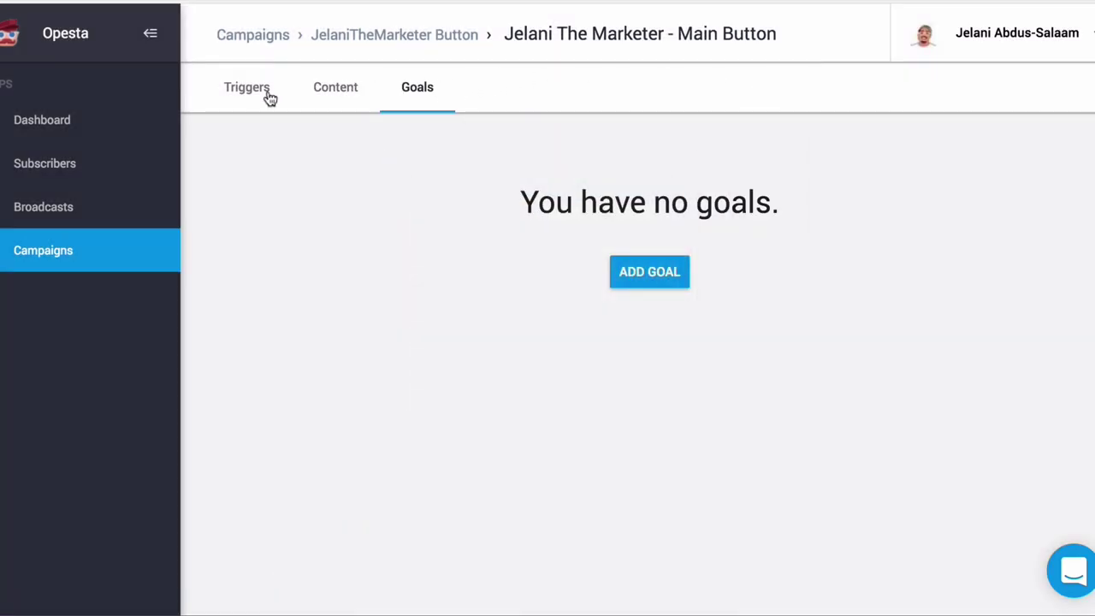